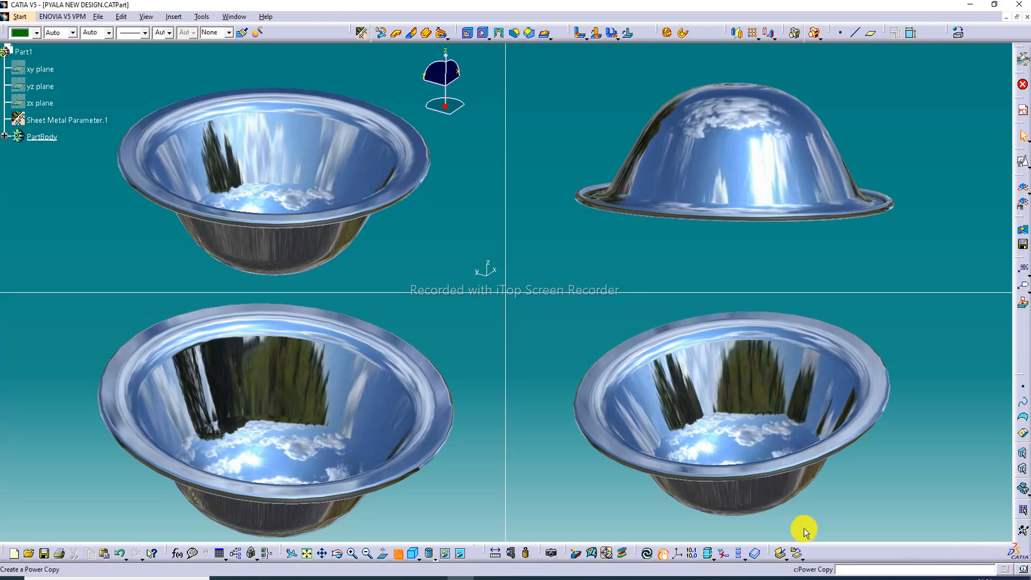
- Examine the finished bowl model enlarged in a single view, from its inside, rim and underside
click(398, 553)
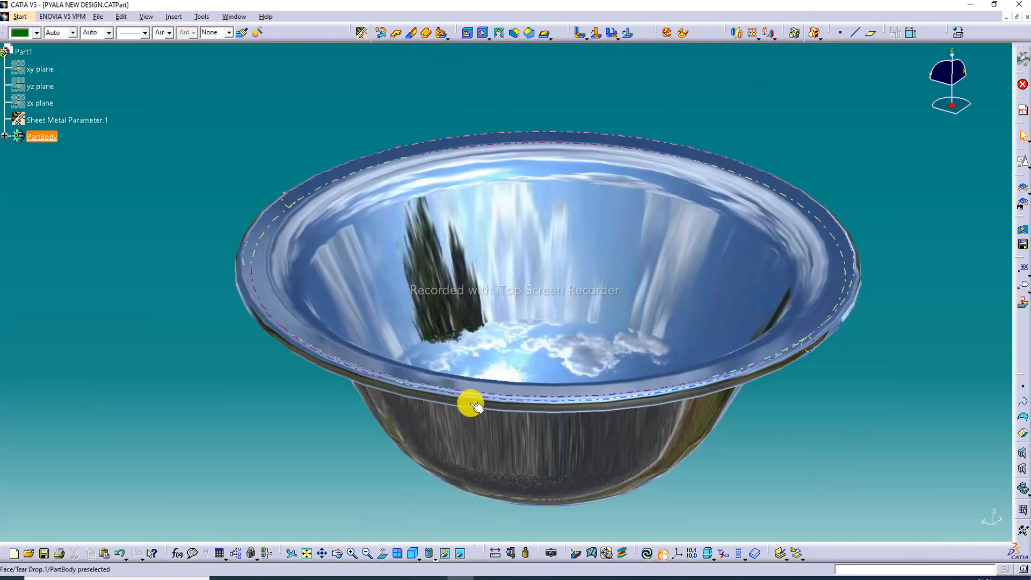
click(413, 553)
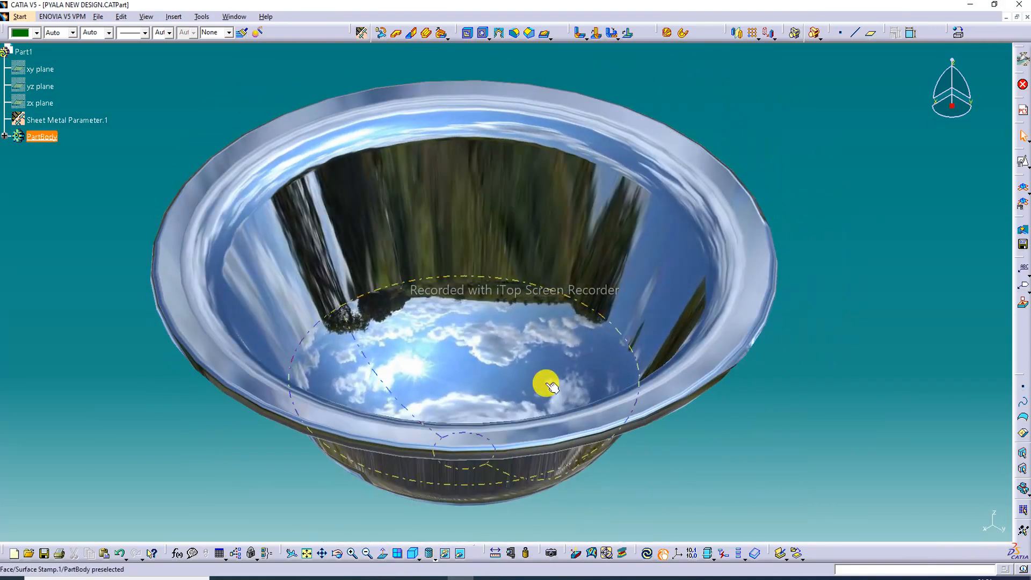
click(307, 553)
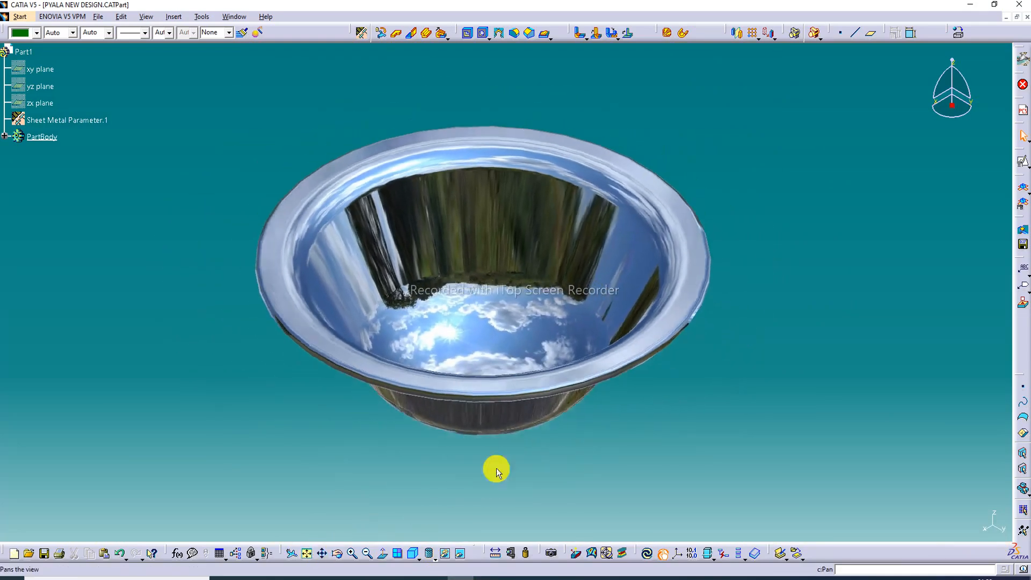
click(352, 554)
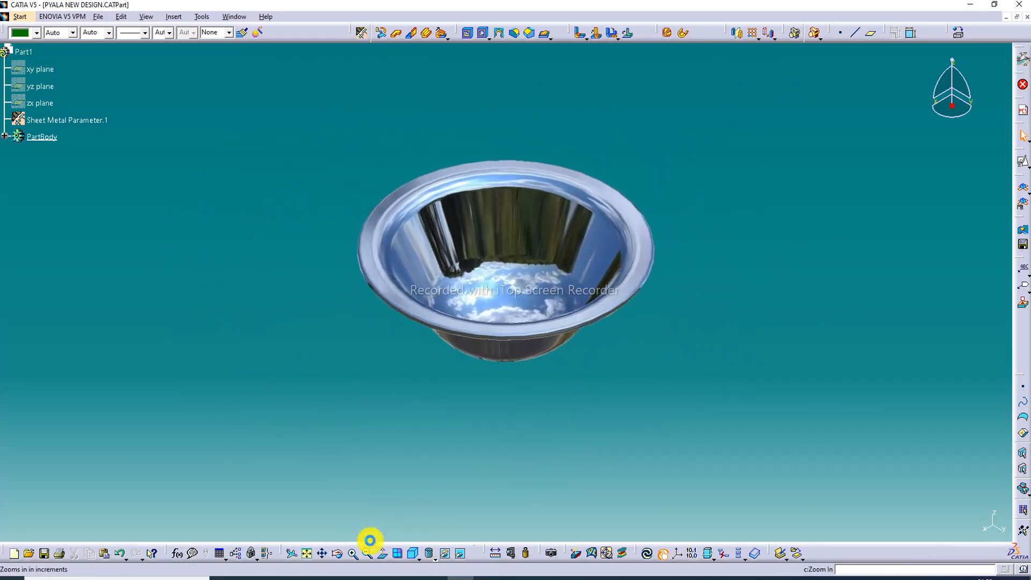
middle_drag(594, 312, 513, 136)
middle_drag(525, 202, 587, 214)
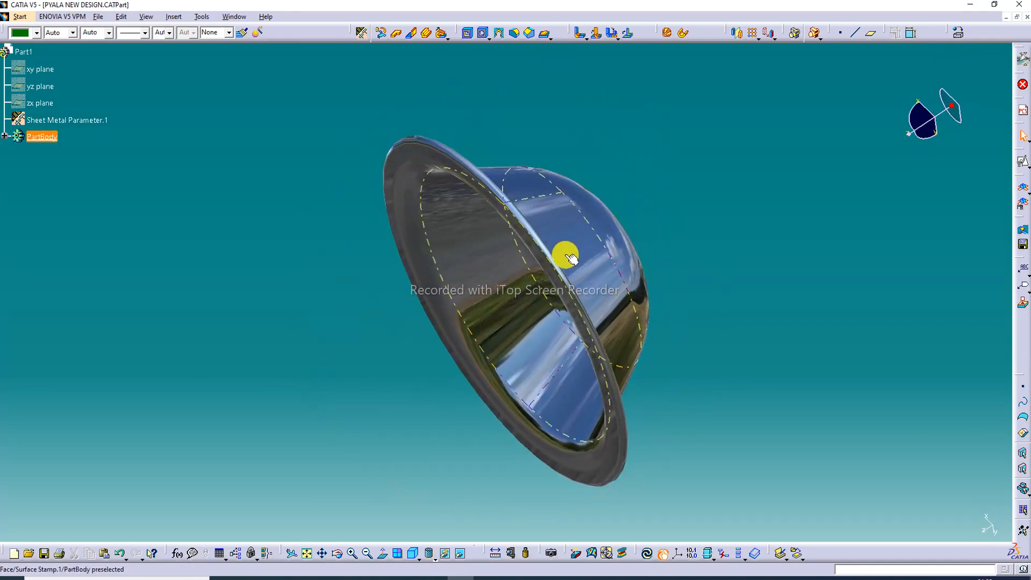
middle_drag(617, 235, 506, 260)
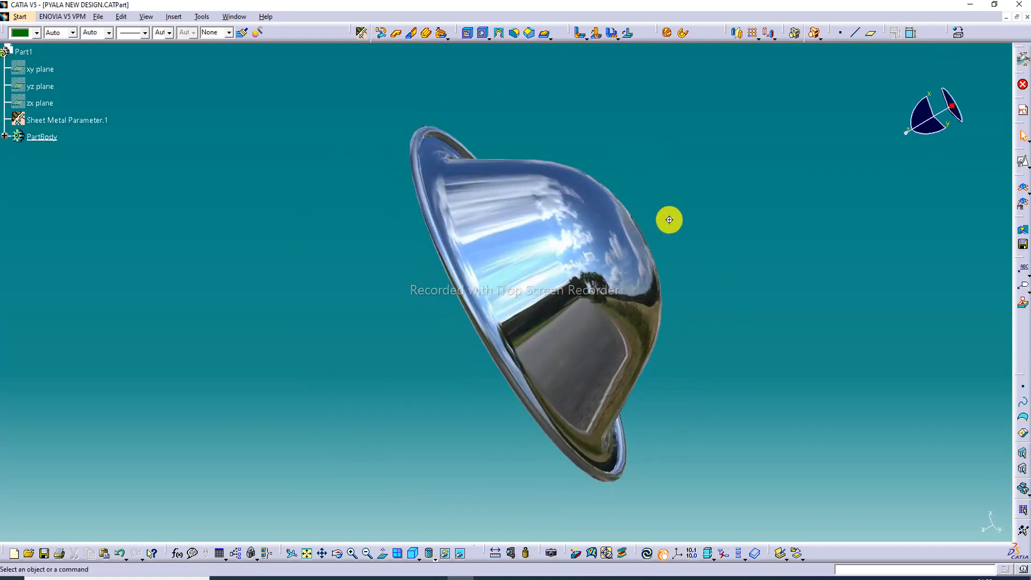
middle_drag(668, 218, 573, 269)
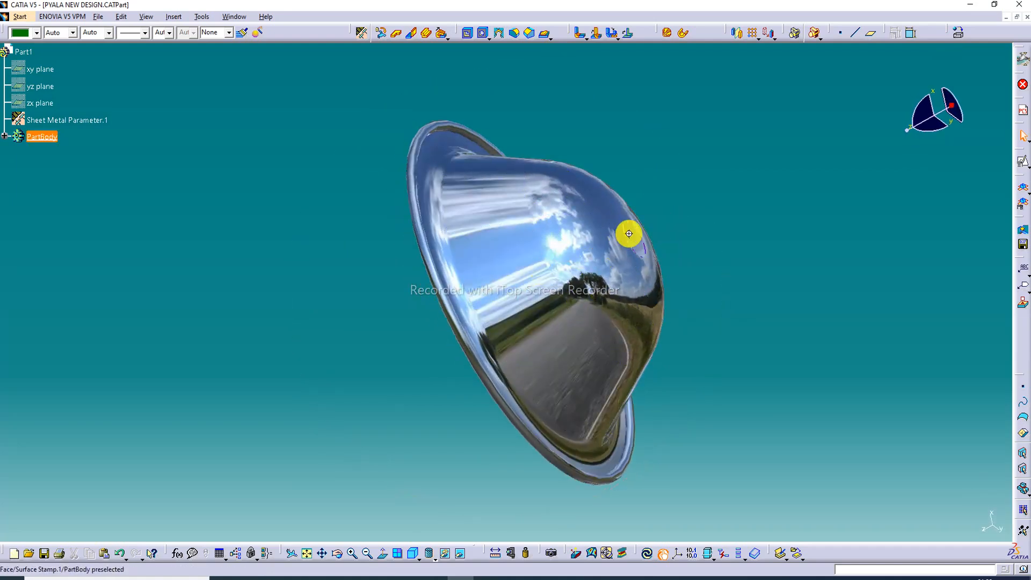
middle_drag(628, 232, 648, 47)
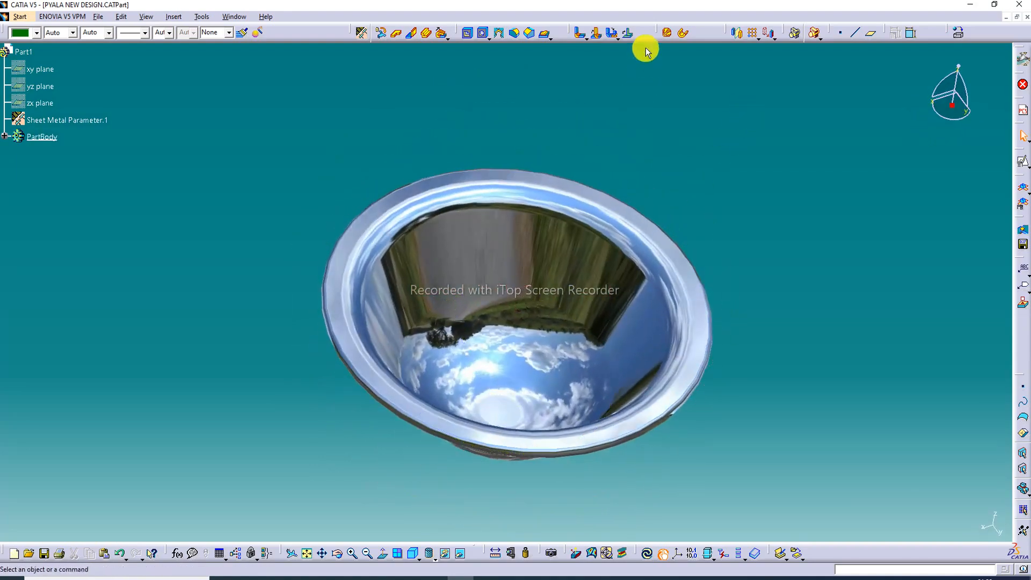
middle_drag(589, 274, 562, 233)
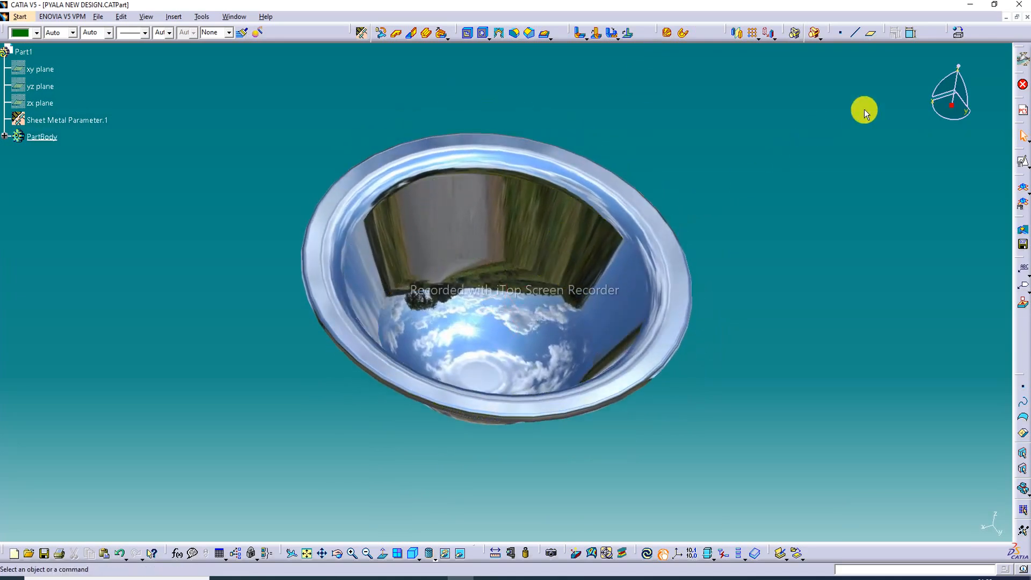
- Close the finished bowl document and create a new part named Part1 in the Generative Sheetmetal Design workbench
click(1026, 17)
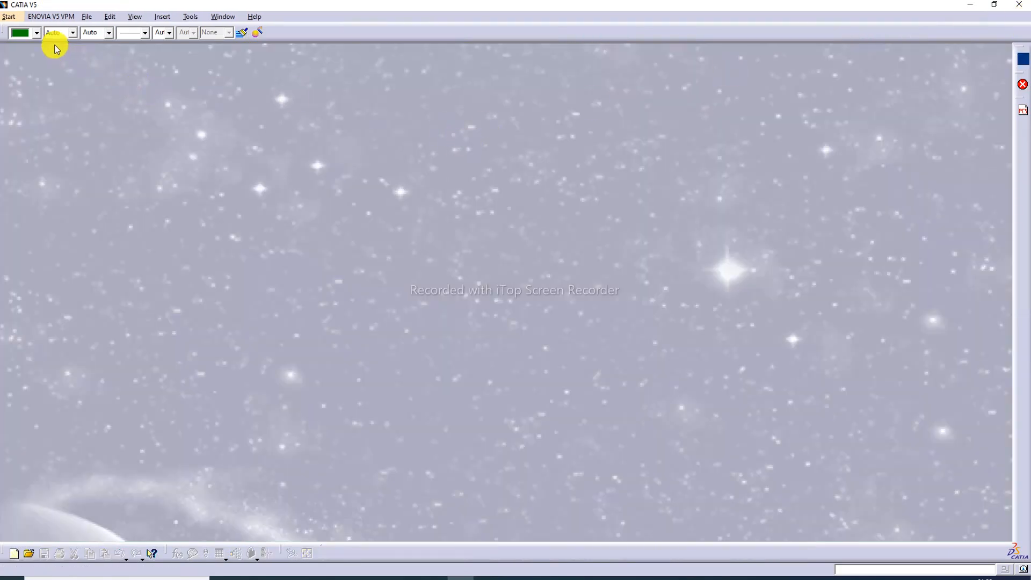
click(10, 17)
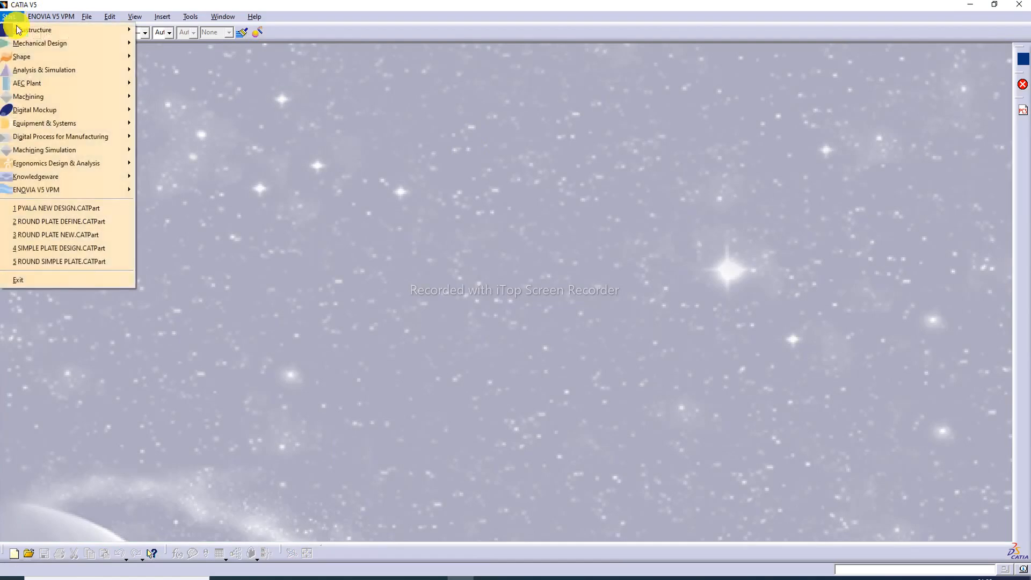
mouse_move(41, 43)
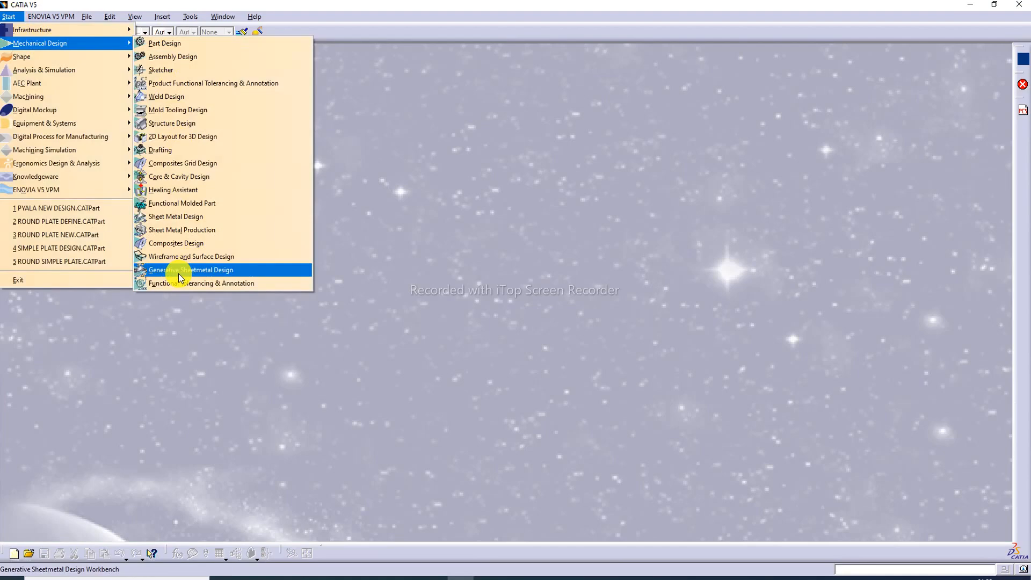
click(214, 269)
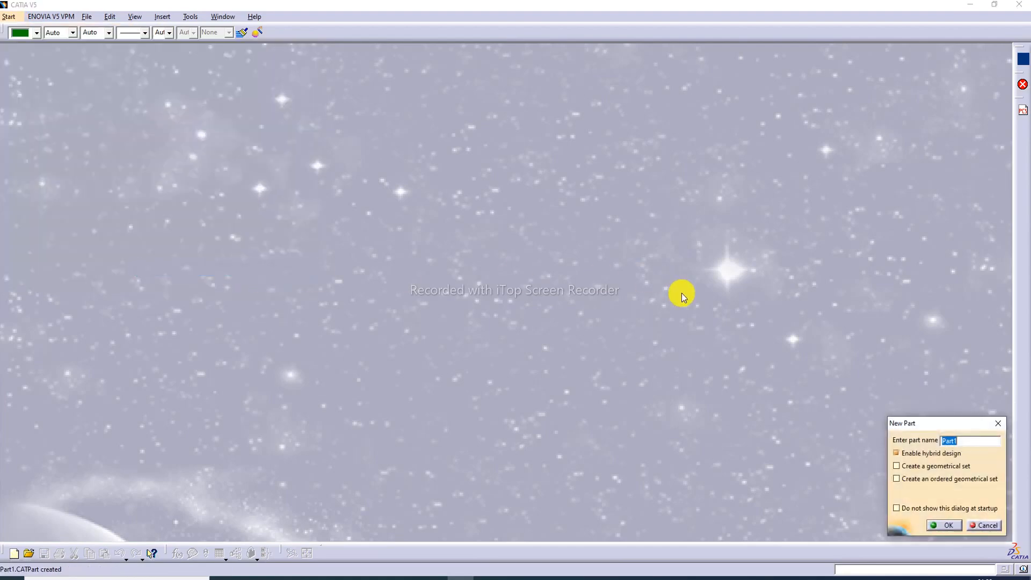
click(944, 525)
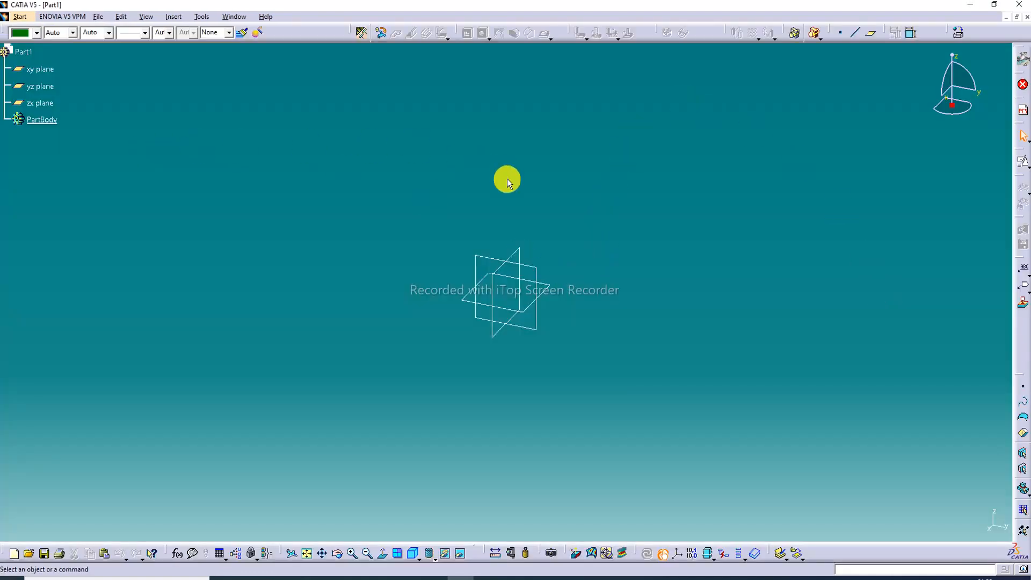
- Start a positioned sketch on the xy plane with the axes swapped and the V direction reversed
click(555, 291)
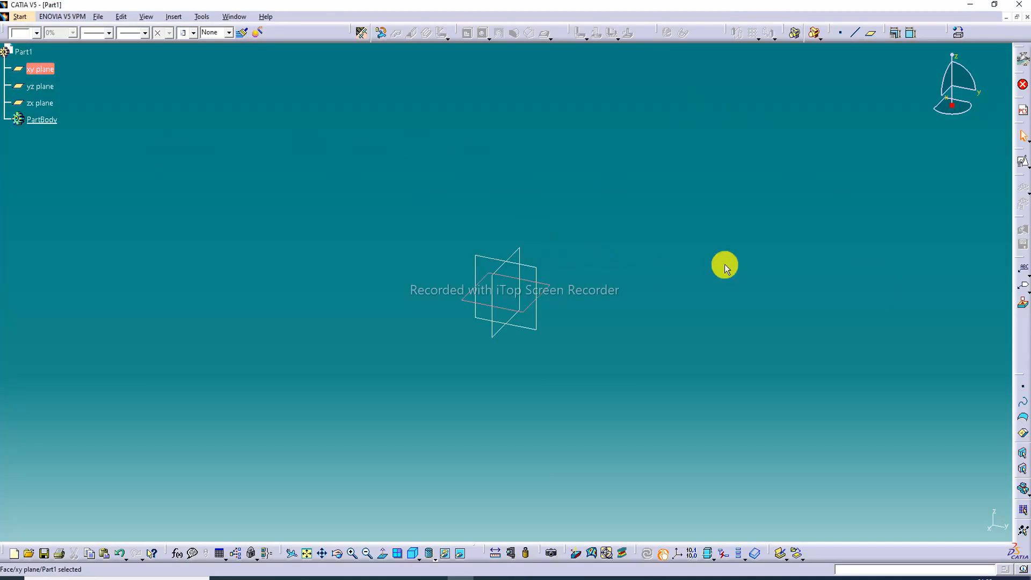
click(1027, 167)
click(1024, 169)
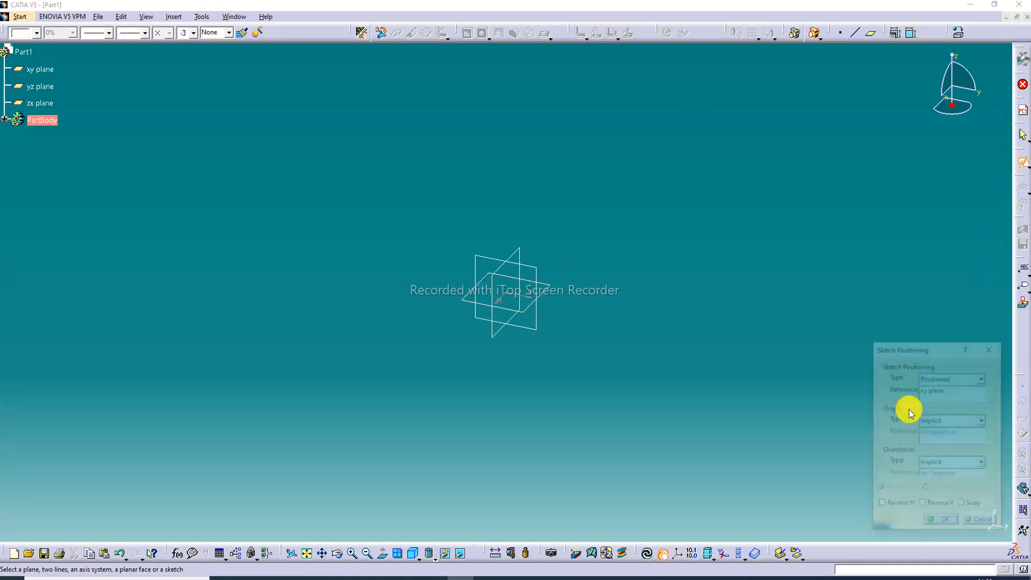
click(962, 506)
click(923, 506)
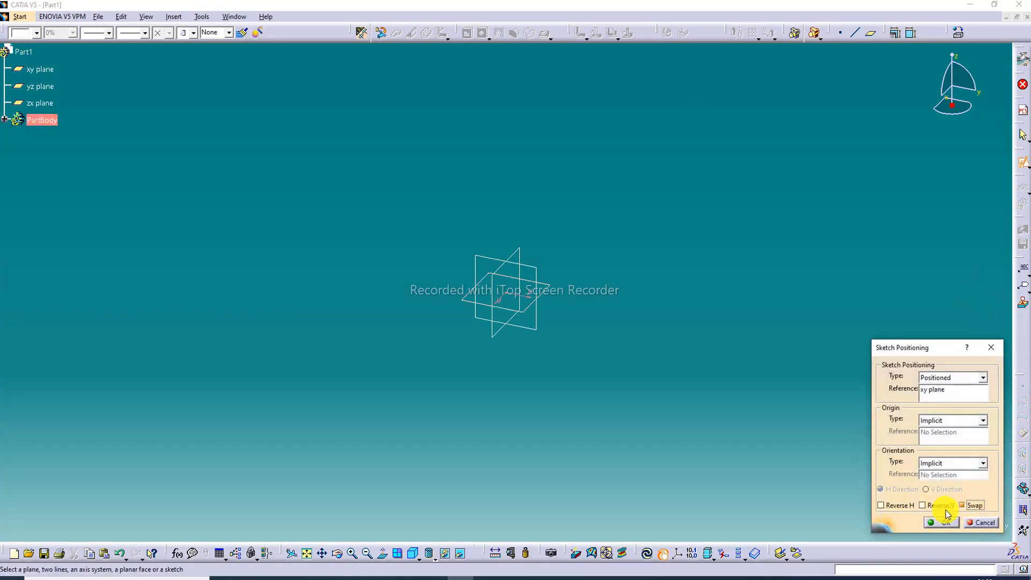
click(946, 522)
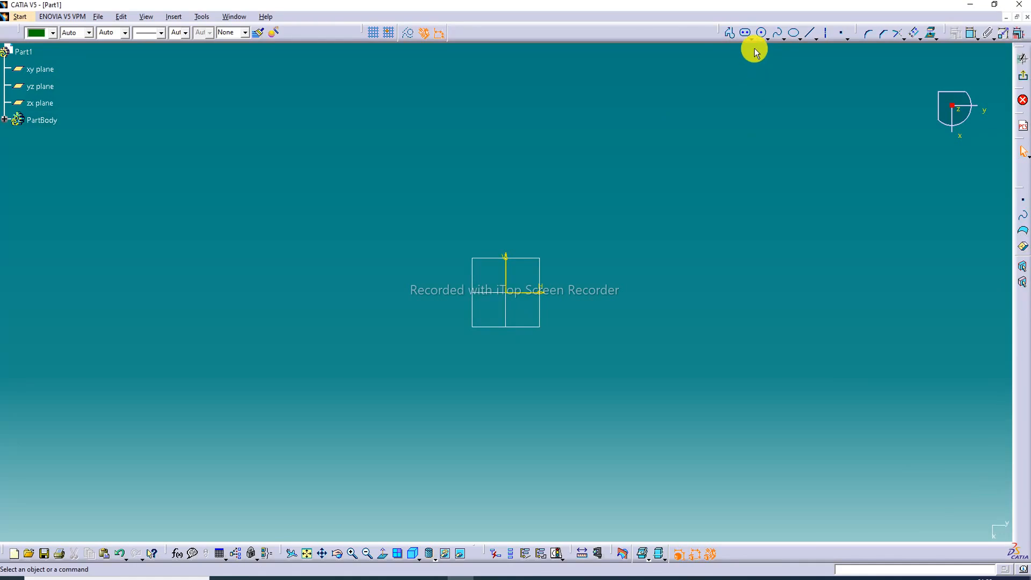
- Sketch a circle about 179 mm in diameter centred on the sketch origin
click(763, 34)
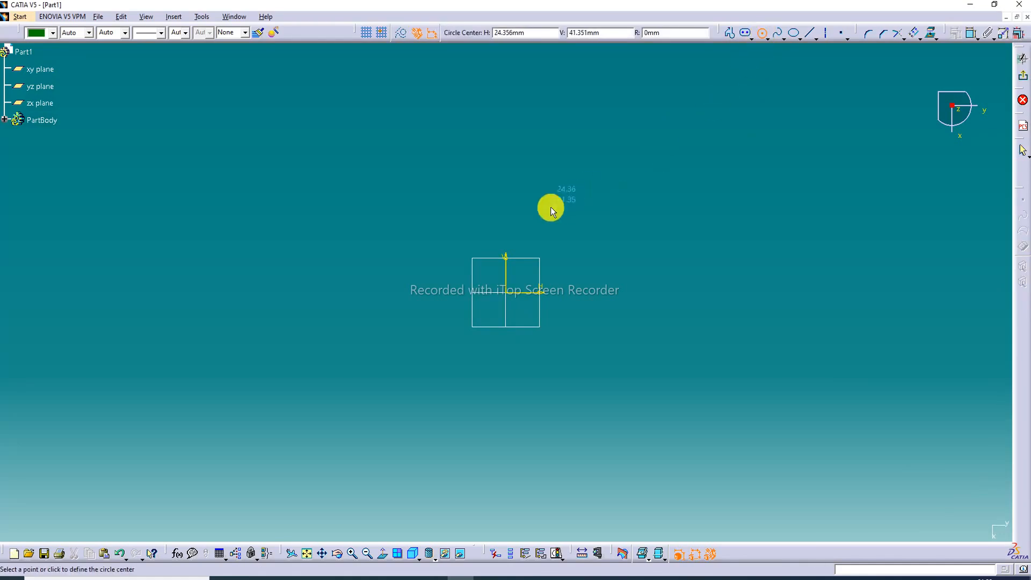
click(505, 292)
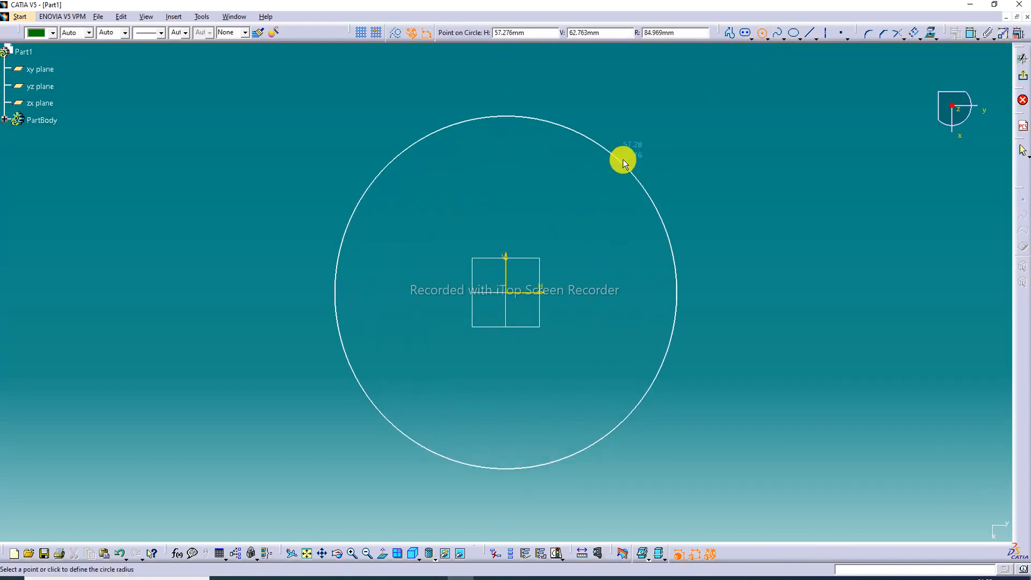
click(625, 157)
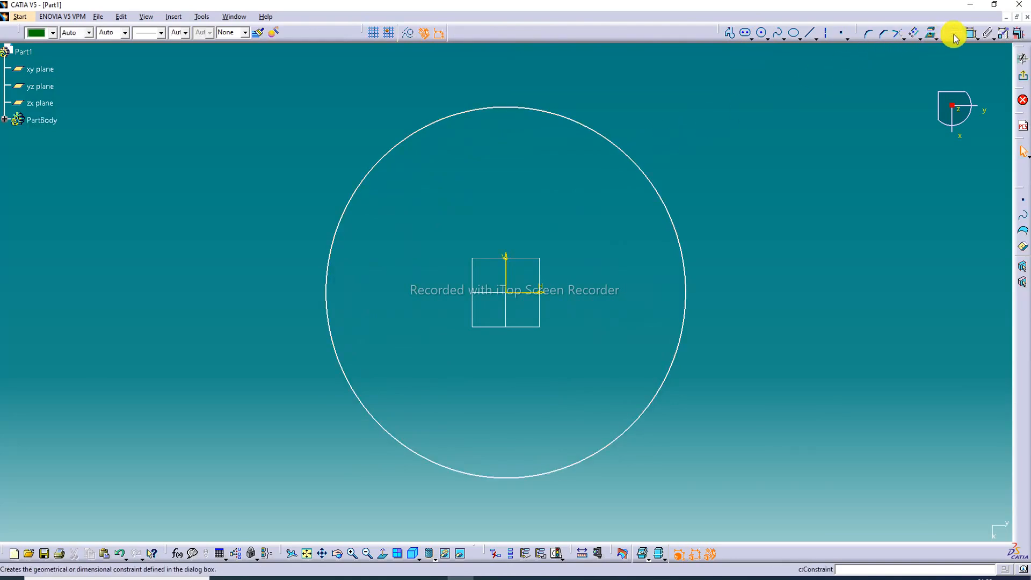
- Constrain the circle's diameter to 150 mm and exit the sketch
click(972, 33)
click(654, 183)
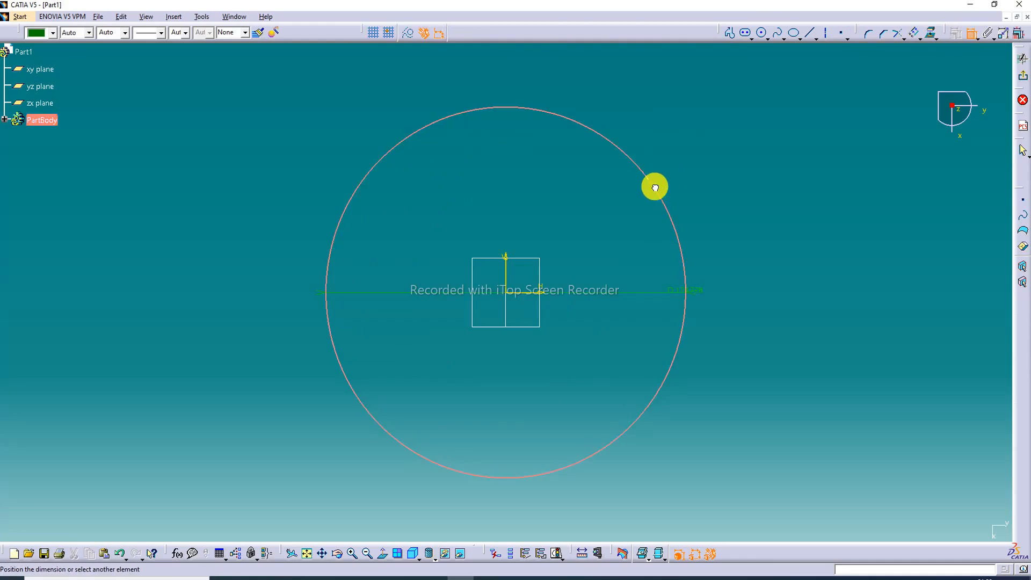
click(700, 149)
double_click(701, 147)
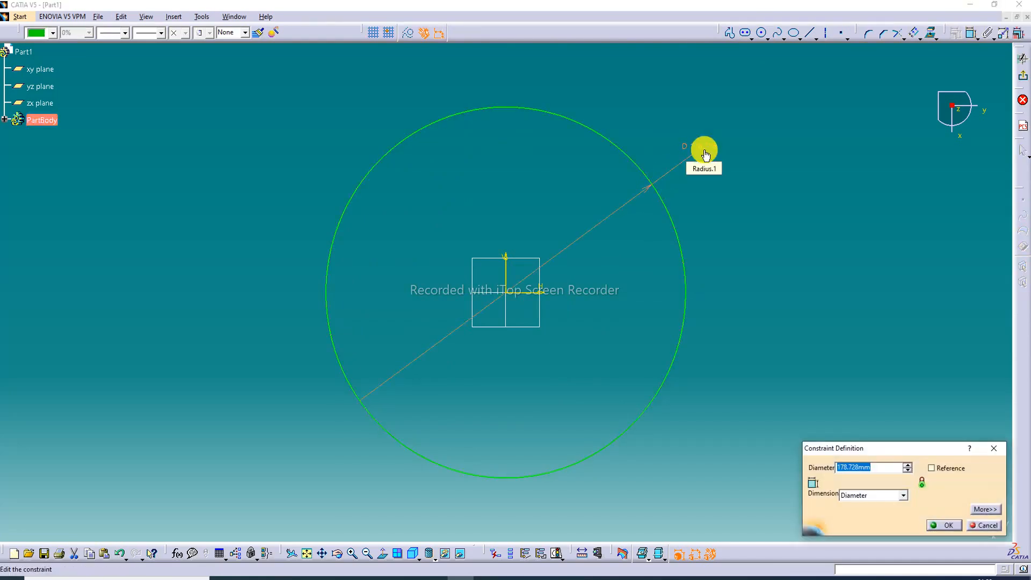
text(150)
key(Return)
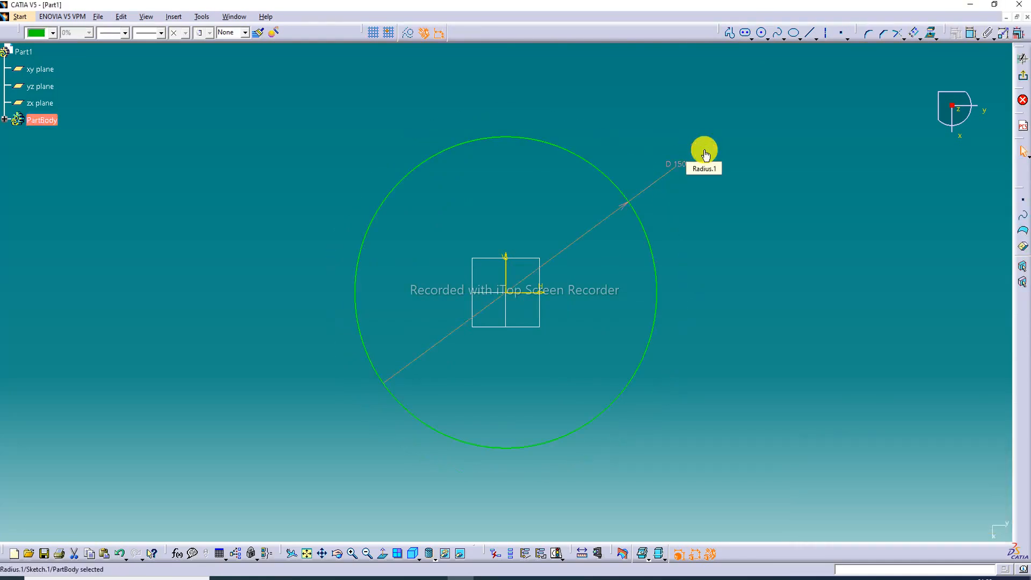
click(1024, 77)
click(753, 192)
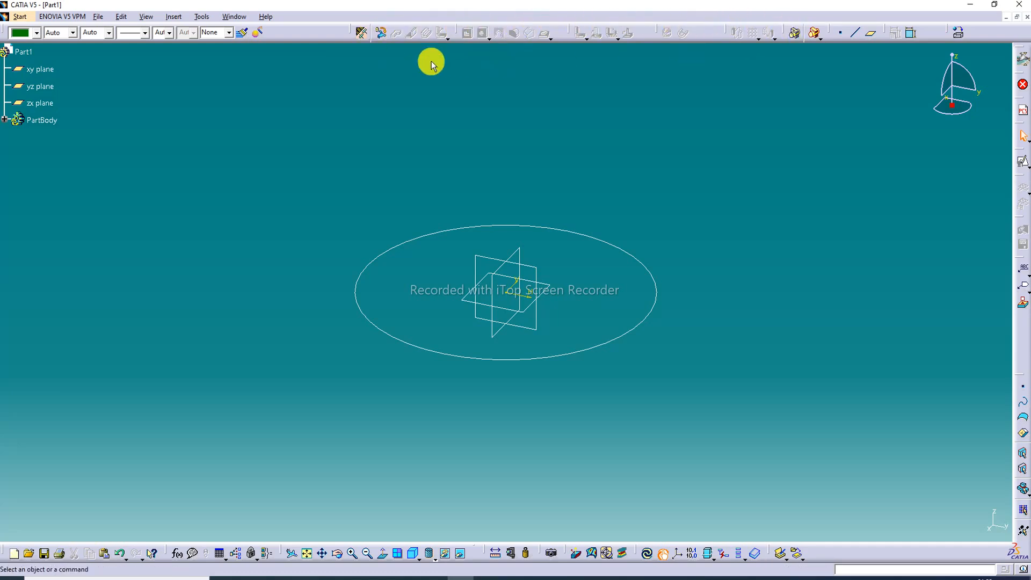
- Define the sheet metal parameters with a thickness of 0.95 mm and a default bend radius of 4 mm
click(360, 33)
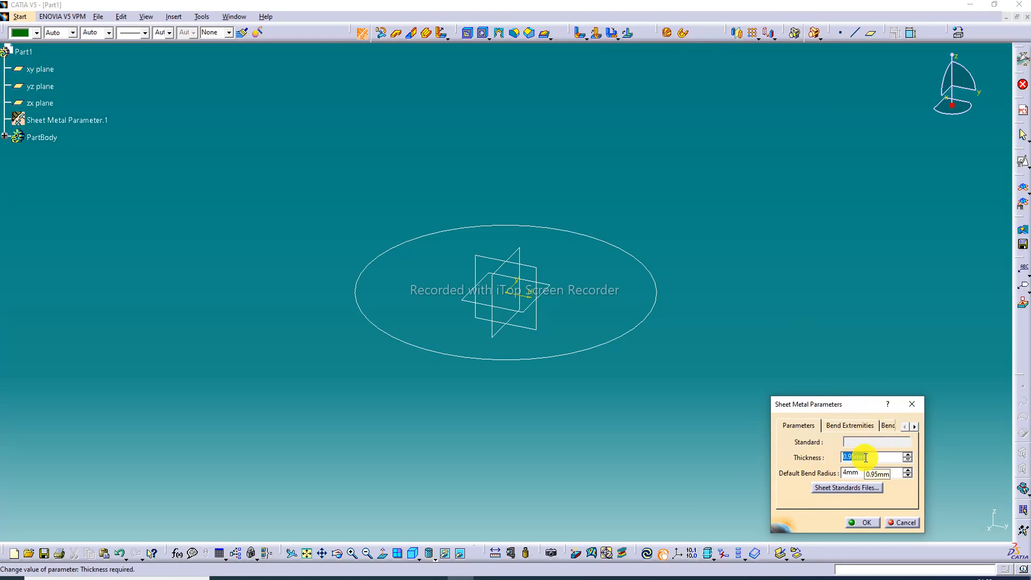
click(435, 578)
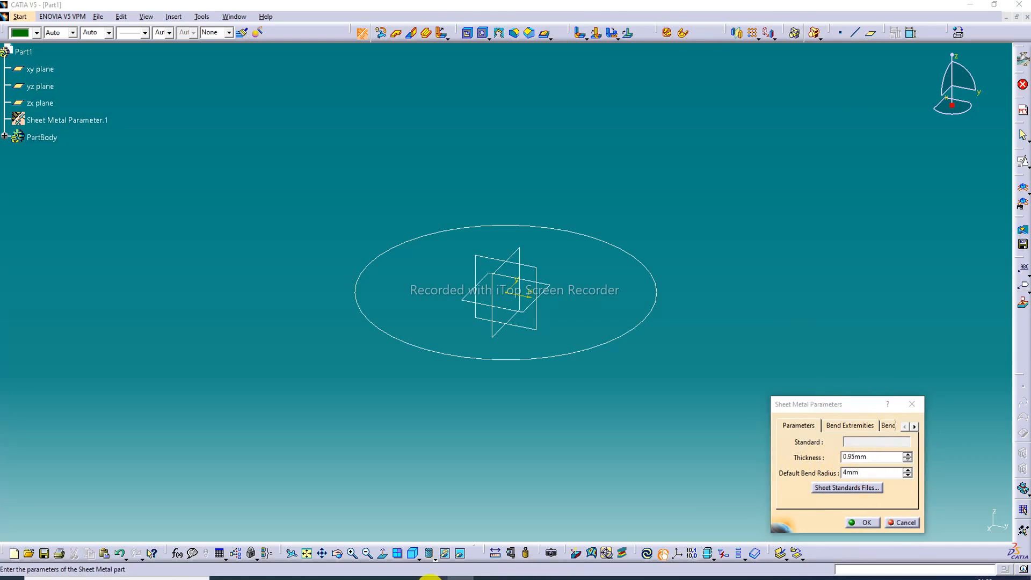
click(1006, 565)
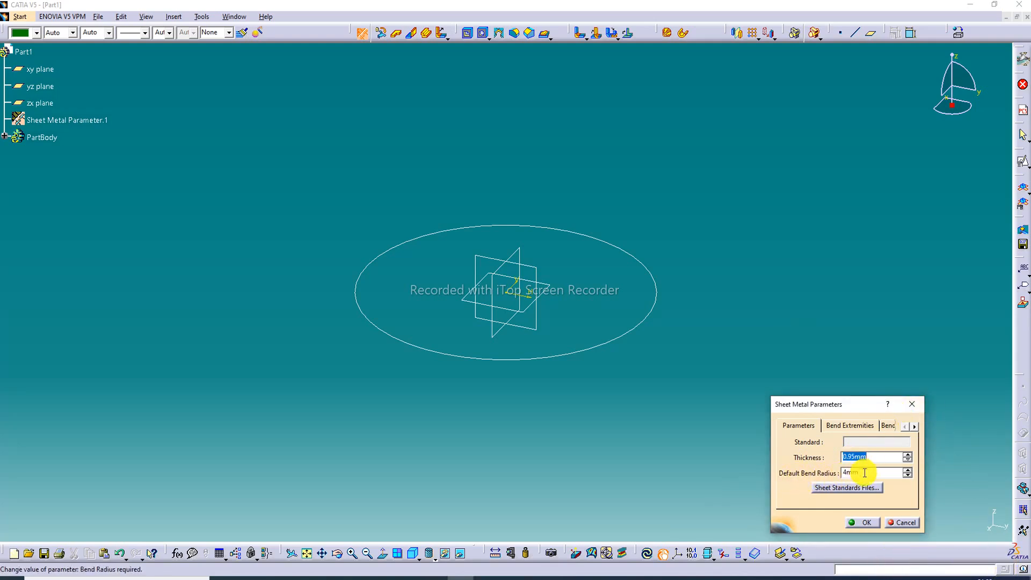
click(867, 522)
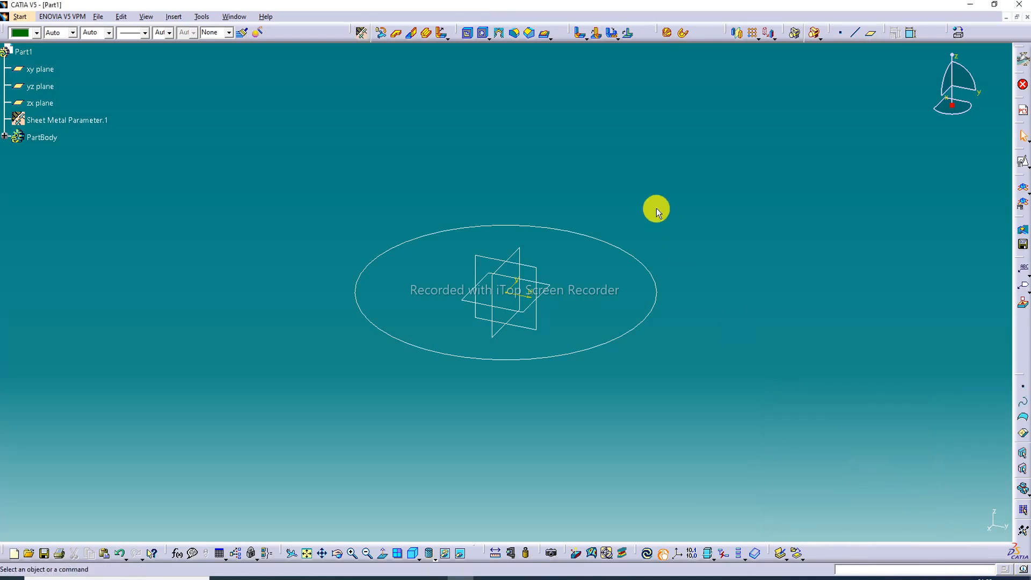
- Create a sheet metal wall from the circle sketch with the material side inverted
click(398, 39)
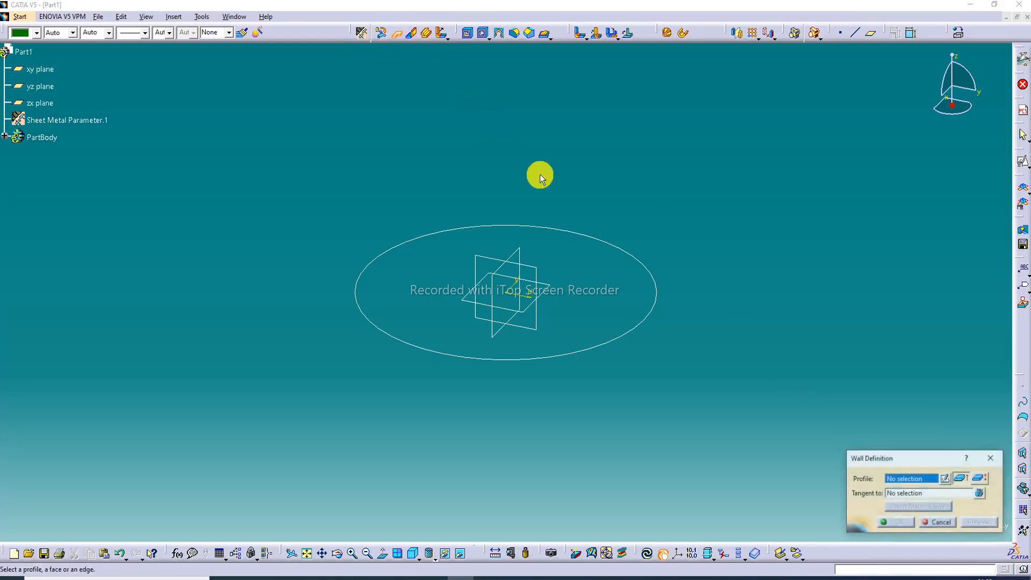
click(639, 258)
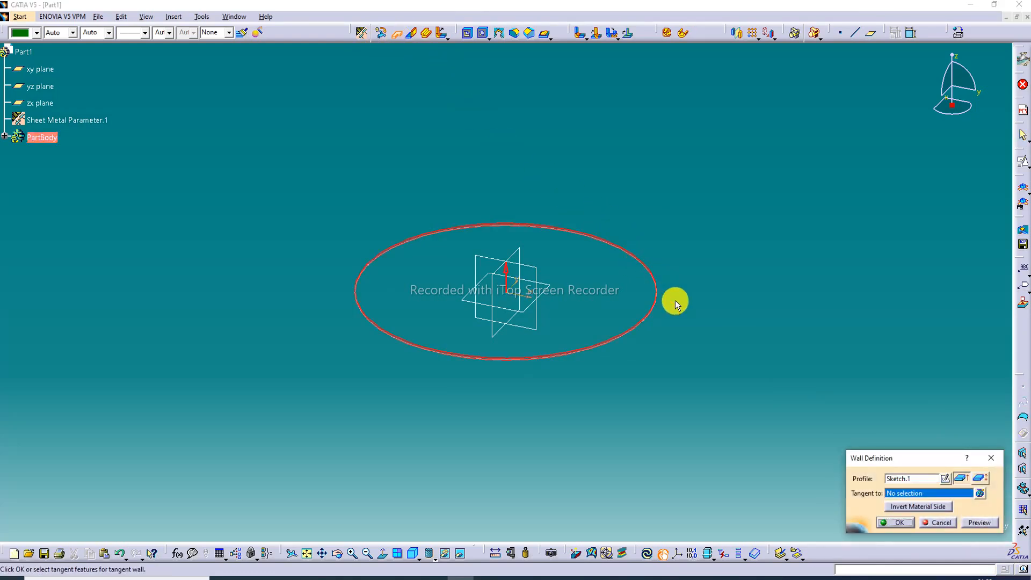
click(939, 508)
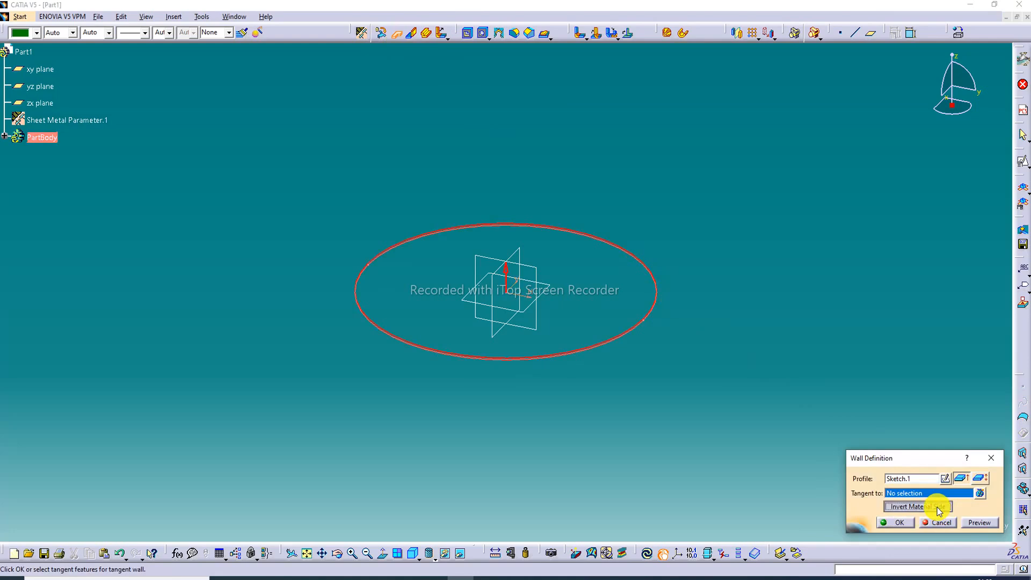
click(892, 523)
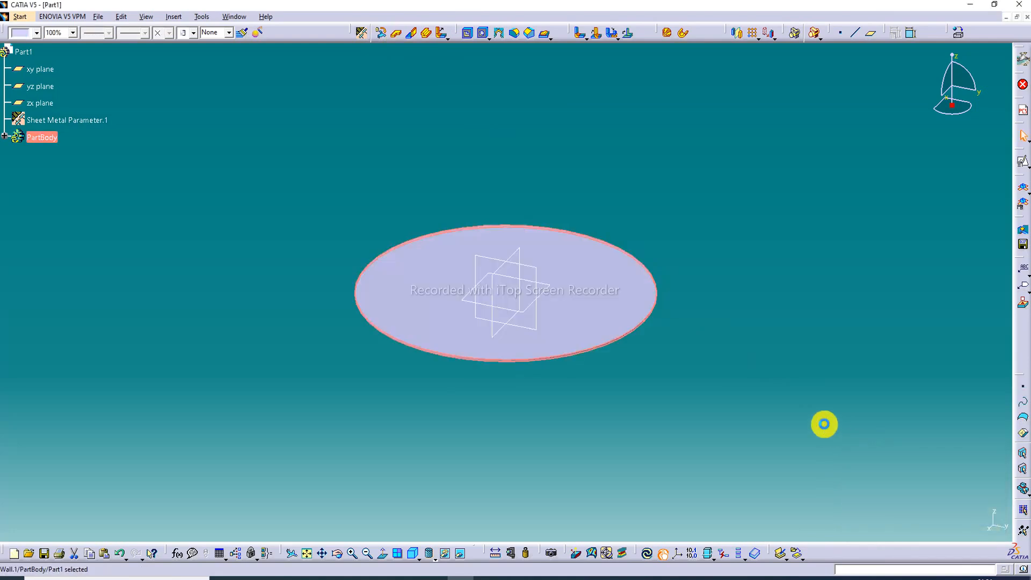
- Display the circular wall shaded with its edges drawn
click(432, 557)
click(446, 489)
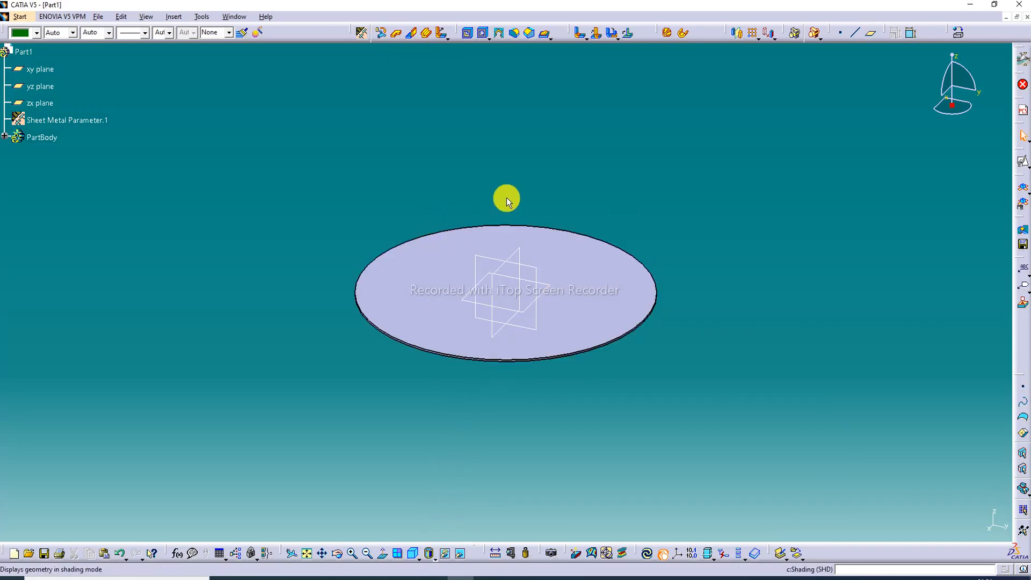
middle_drag(534, 258, 556, 219)
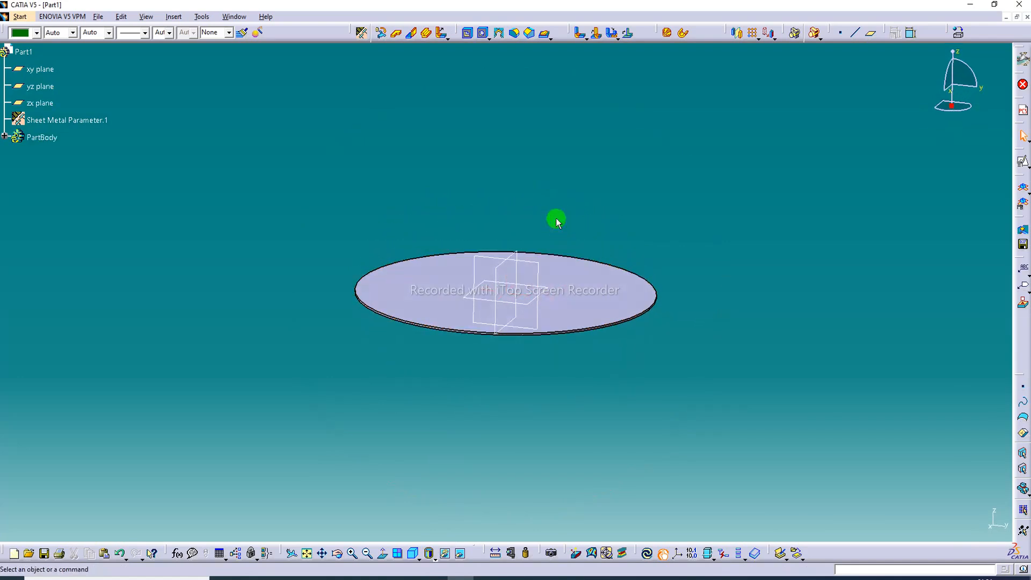
- Hide the yz, xy and zx reference planes
click(534, 266)
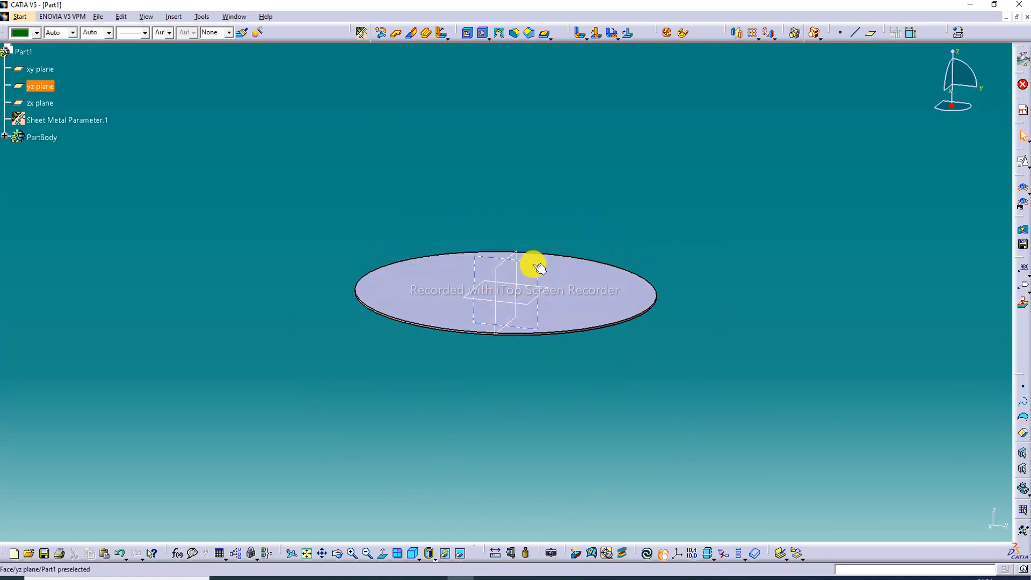
right_click(533, 265)
click(568, 298)
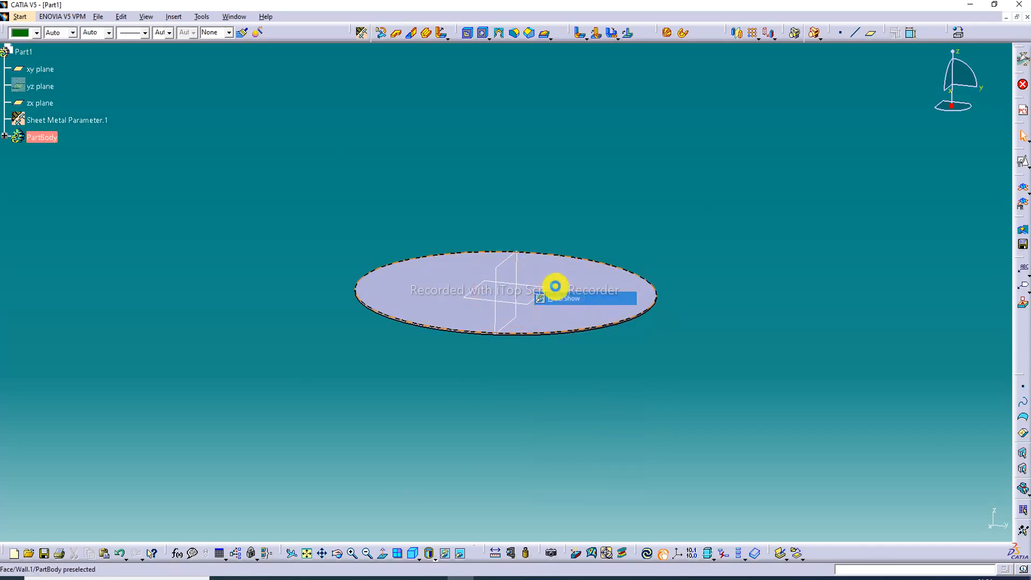
right_click(537, 286)
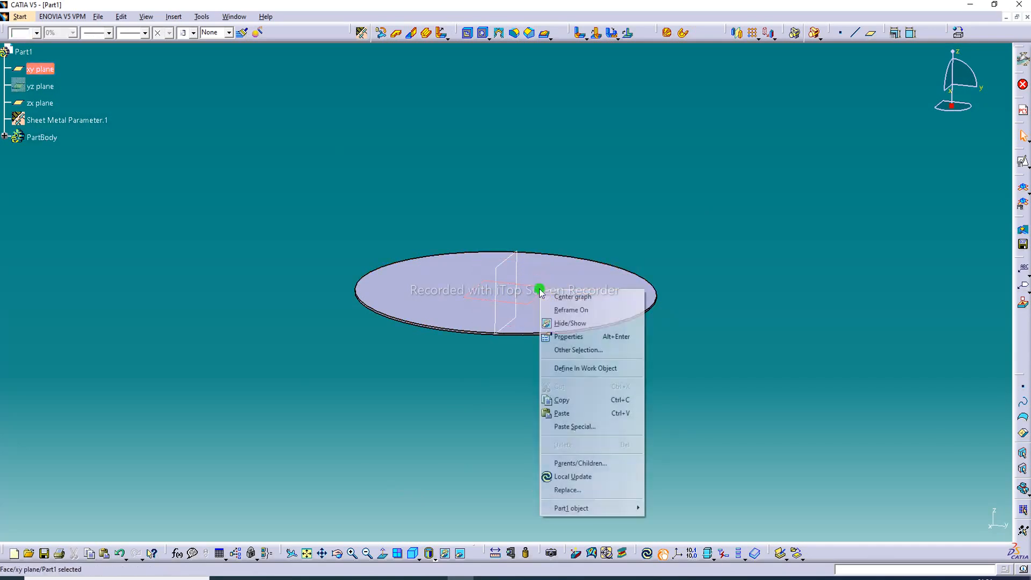
click(564, 320)
click(510, 254)
right_click(511, 254)
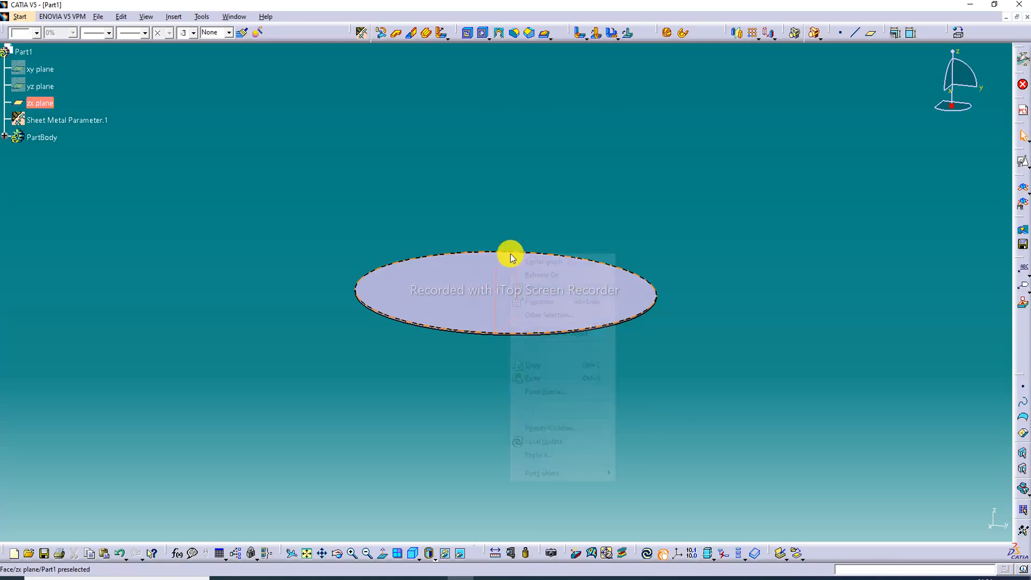
click(540, 291)
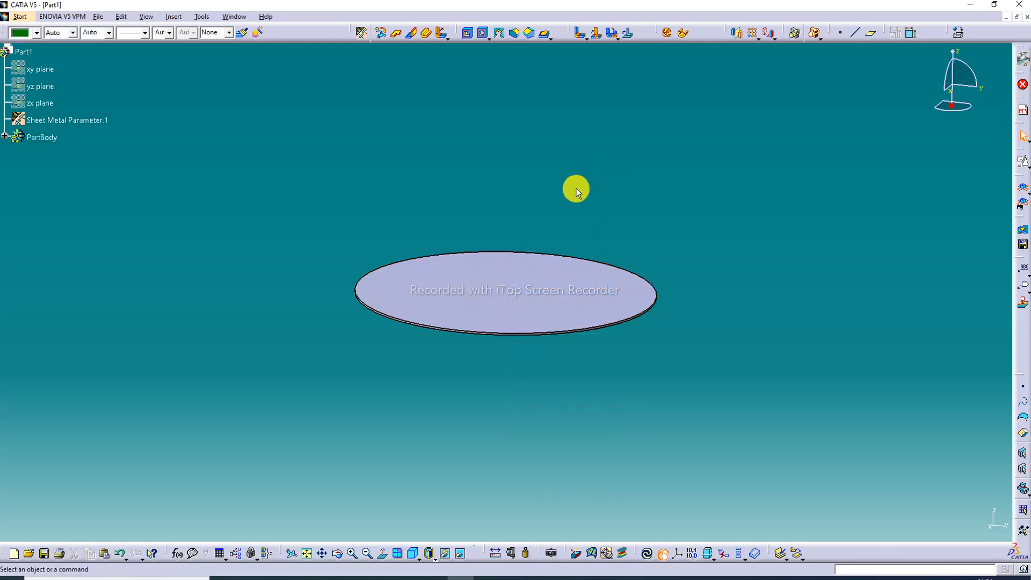
- Create a positioned sketch on the circular wall's flat face with the axes swapped and the V direction reversed
middle_drag(529, 234, 563, 94)
middle_drag(524, 201, 632, 168)
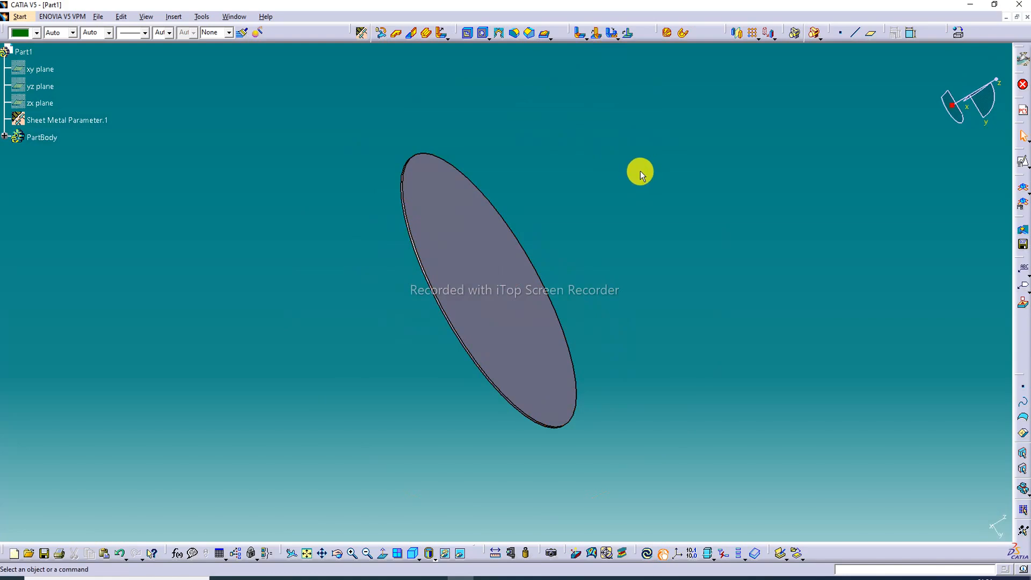
click(486, 256)
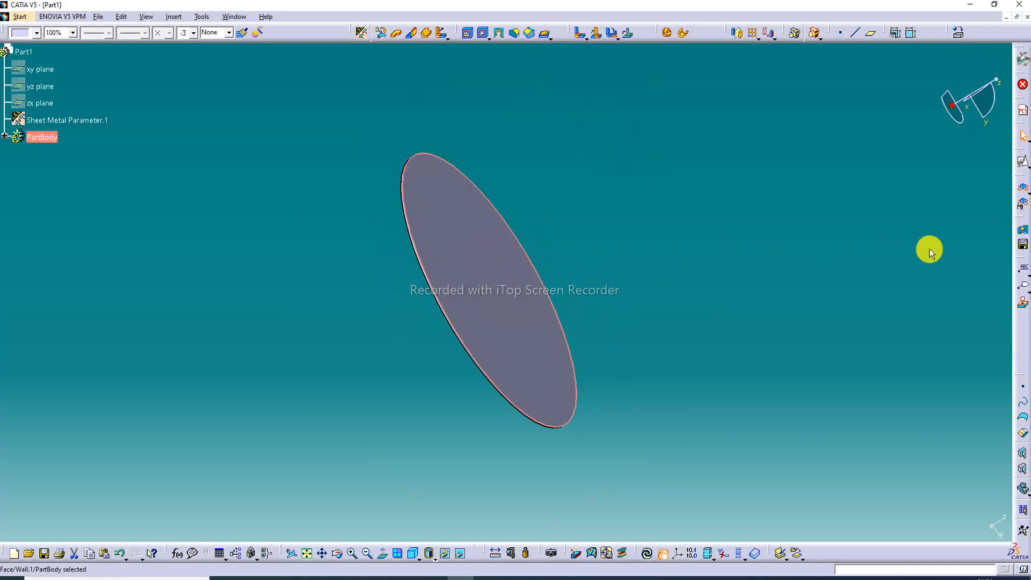
click(1023, 161)
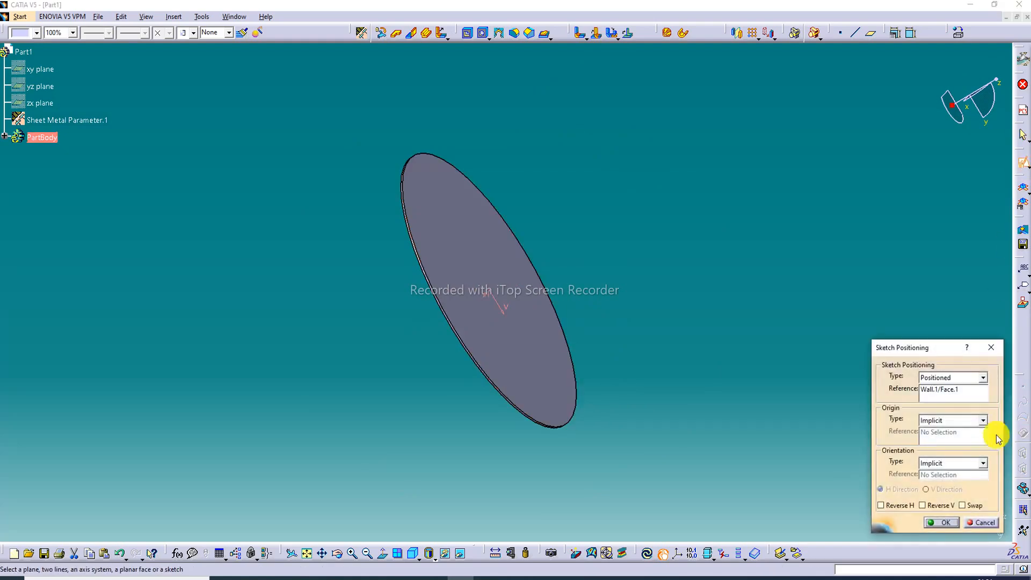
click(974, 506)
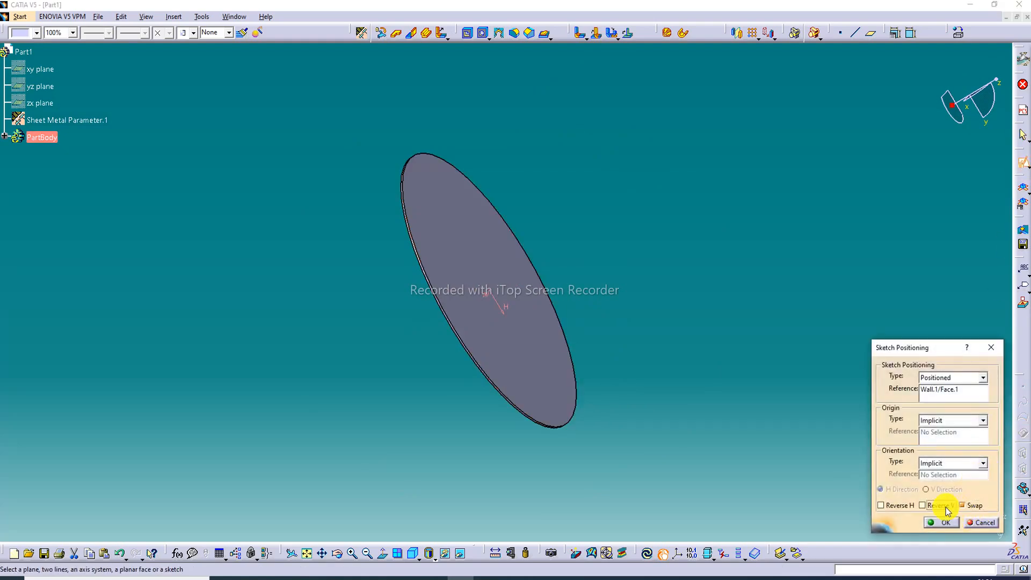
click(941, 506)
click(946, 523)
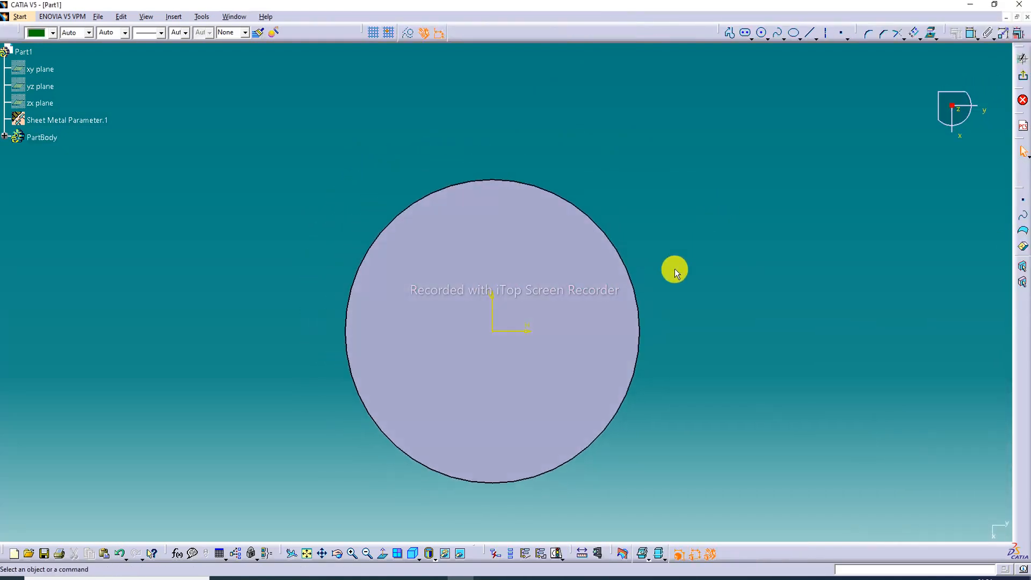
- Offset the wall's circular outline inward by about 7.5 mm
click(916, 33)
click(509, 218)
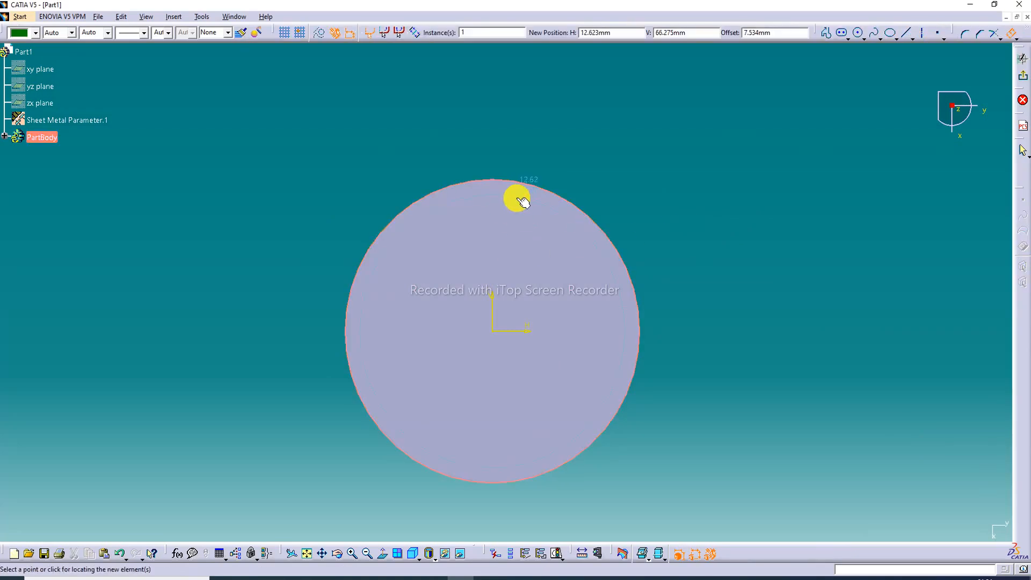
click(537, 199)
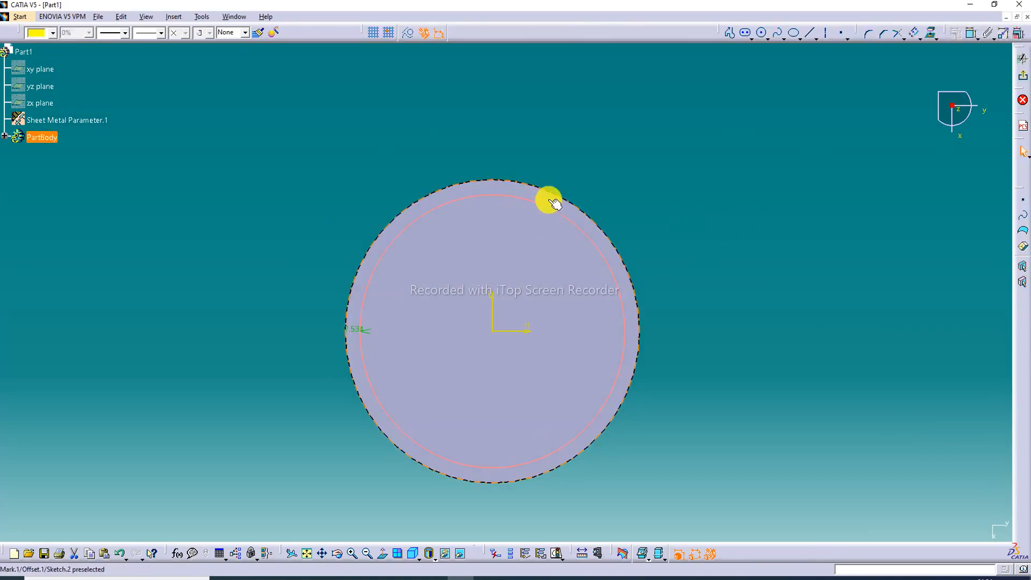
- Set the inner circle's offset to -6 mm and exit the sketch
double_click(356, 329)
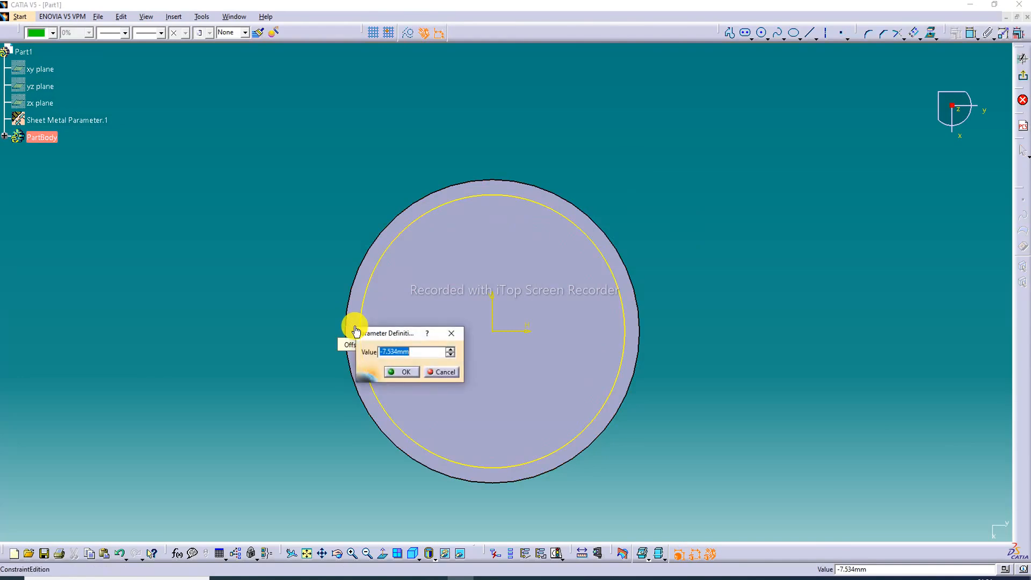
text(-6mm)
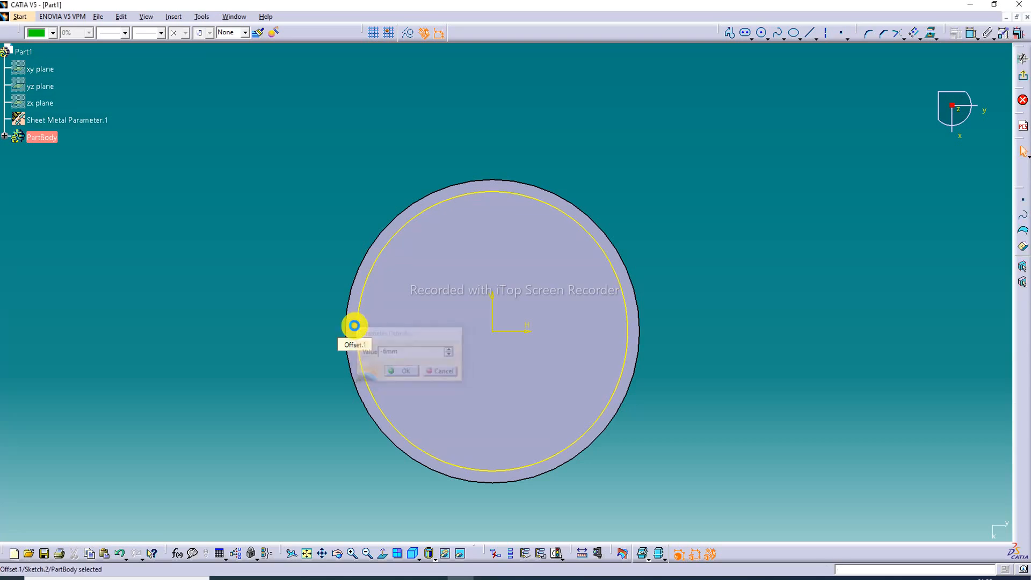
key(Return)
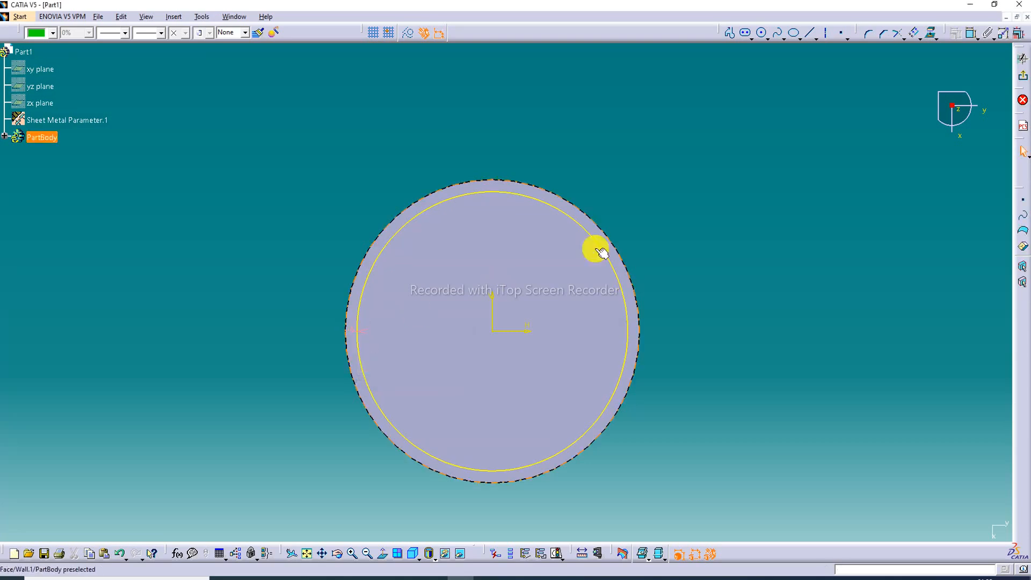
click(1023, 79)
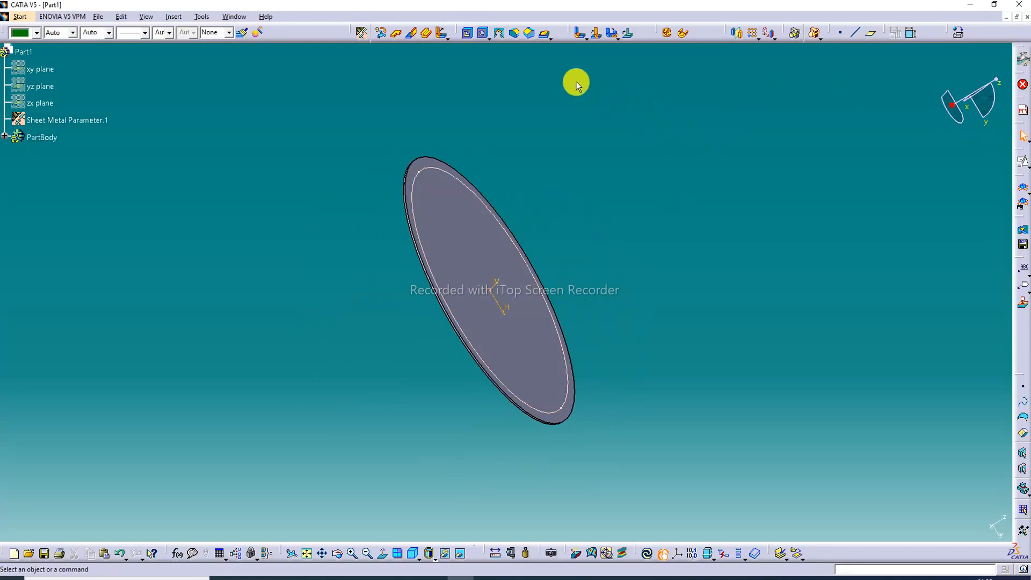
- Set up a surface stamp with the offset circle sketch as profile, a 60-degree angle and a height of 3.2 mm
middle_drag(458, 253, 373, 260)
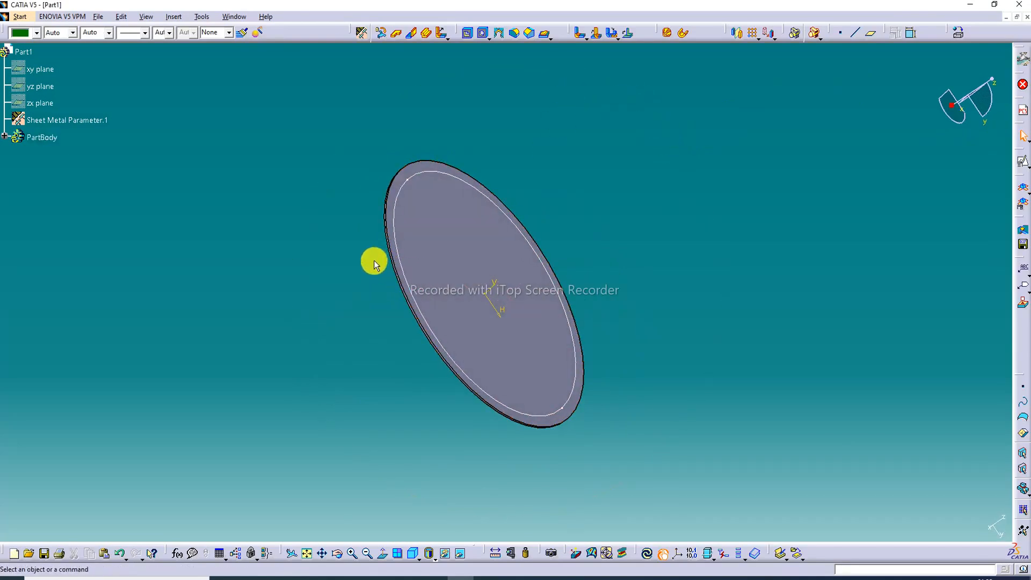
middle_drag(603, 200, 515, 139)
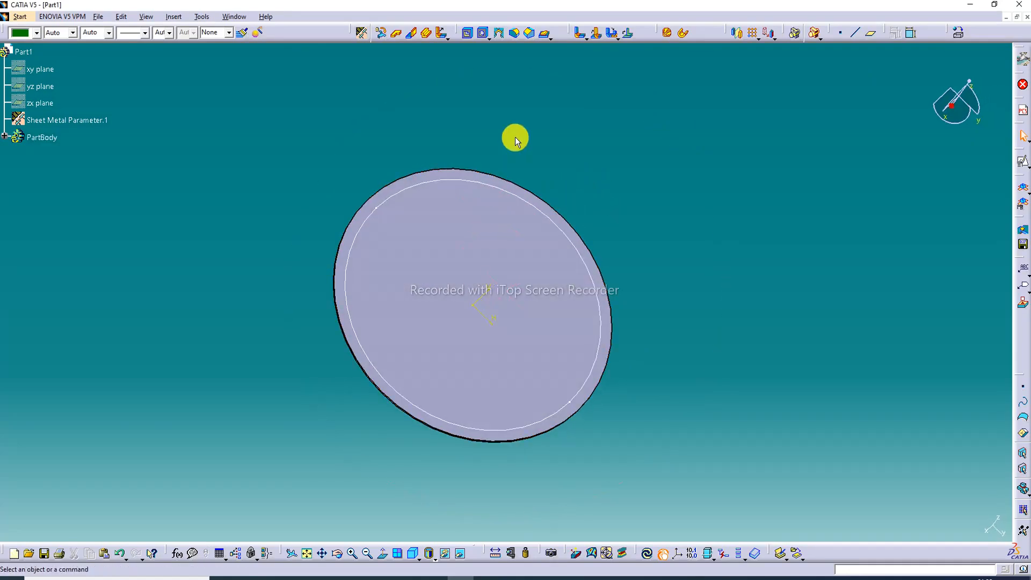
click(551, 36)
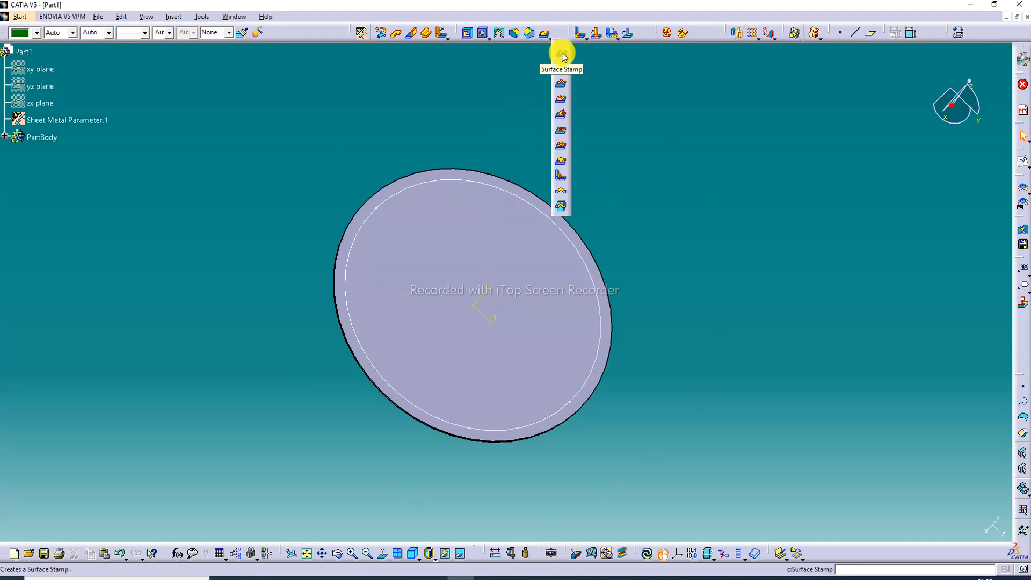
click(563, 55)
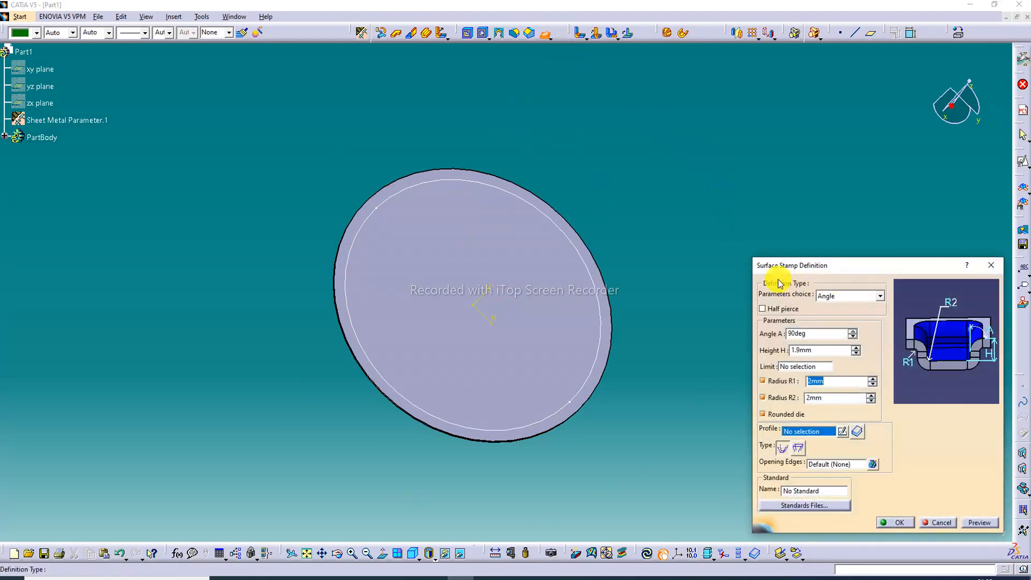
click(828, 298)
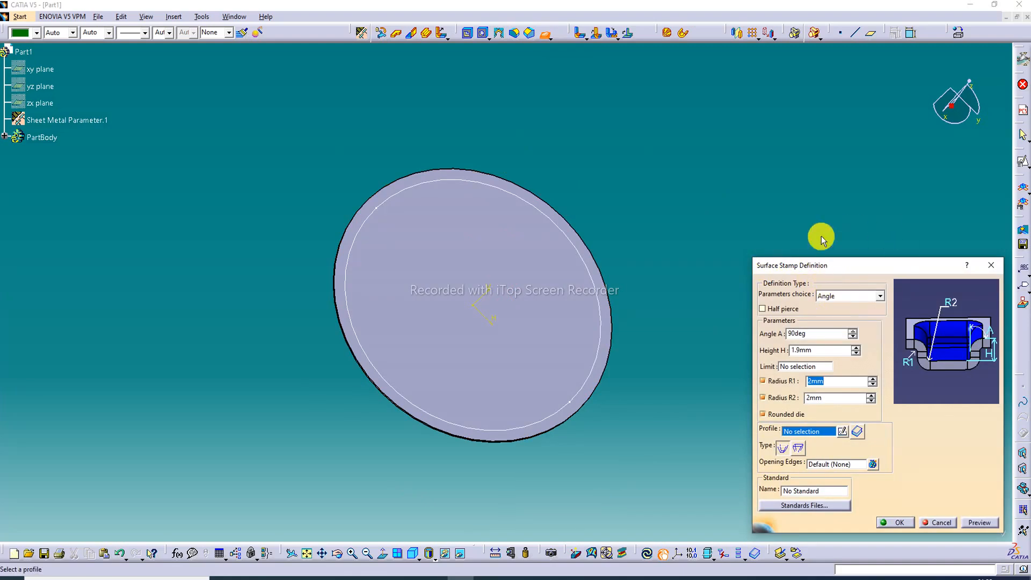
drag(824, 333, 765, 336)
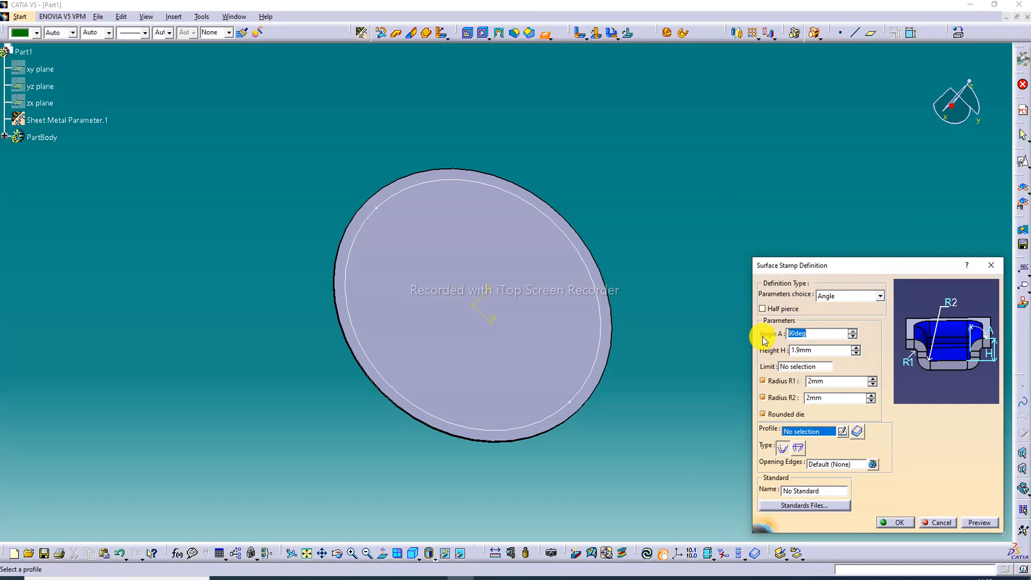
text(6)
drag(827, 351, 771, 352)
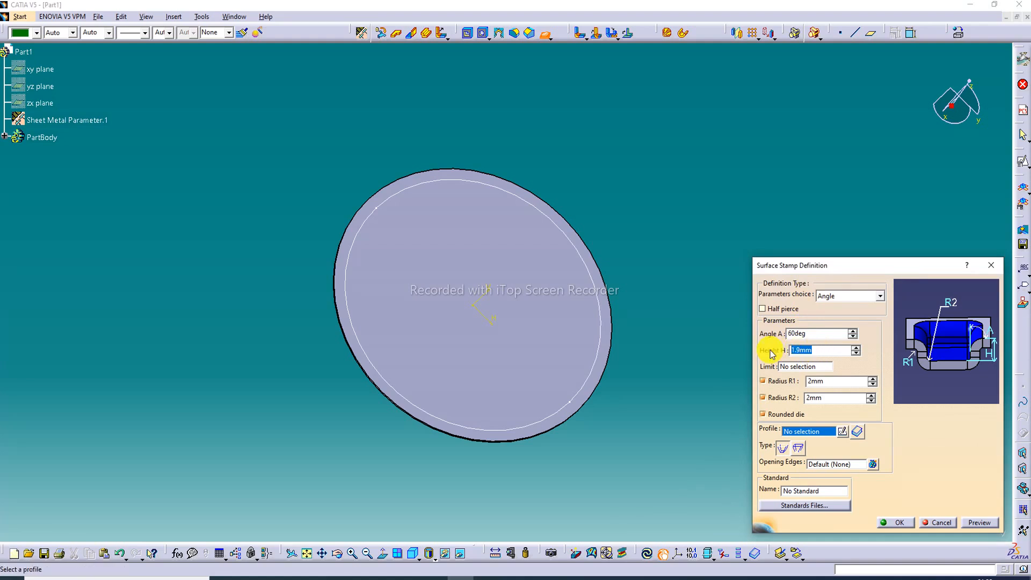
text(3.2)
click(818, 381)
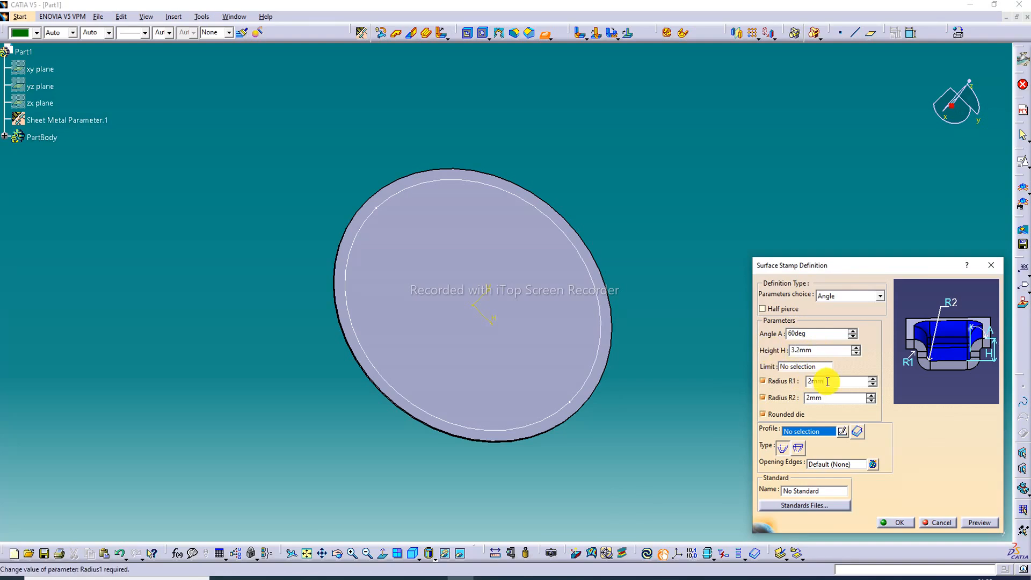
click(599, 327)
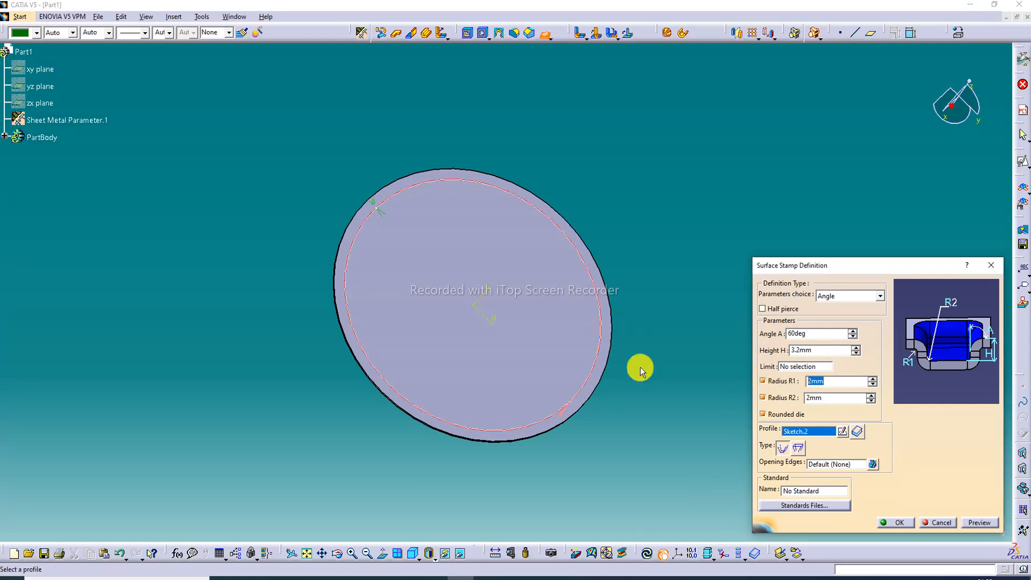
- Set the stamp's radius R1 to 3.2 mm and radius R2 to 3.1 mm, and create the stamp
click(834, 383)
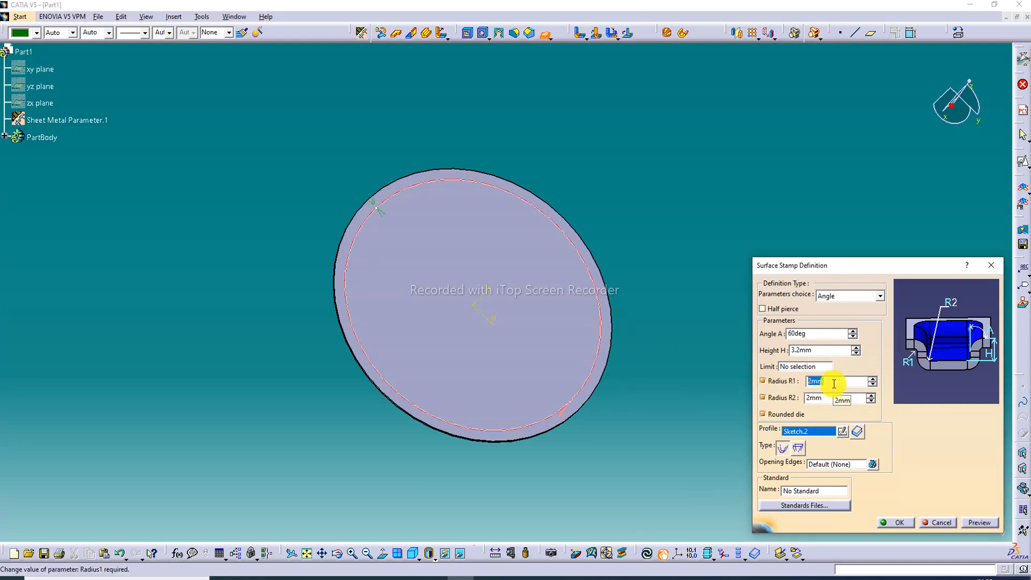
text(3.2)
click(831, 398)
drag(824, 399, 778, 401)
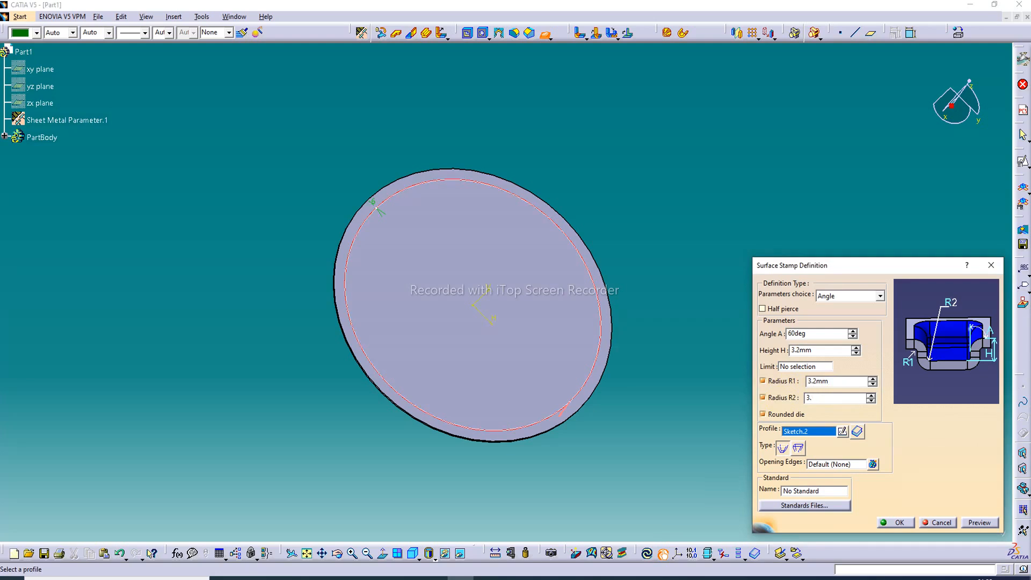
text(3.1)
click(976, 523)
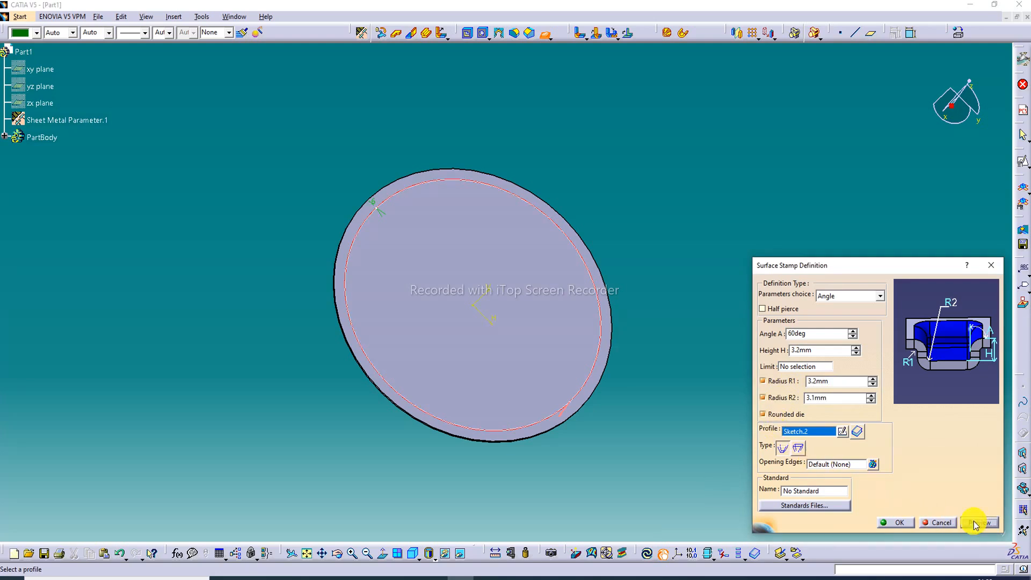
click(897, 523)
click(677, 240)
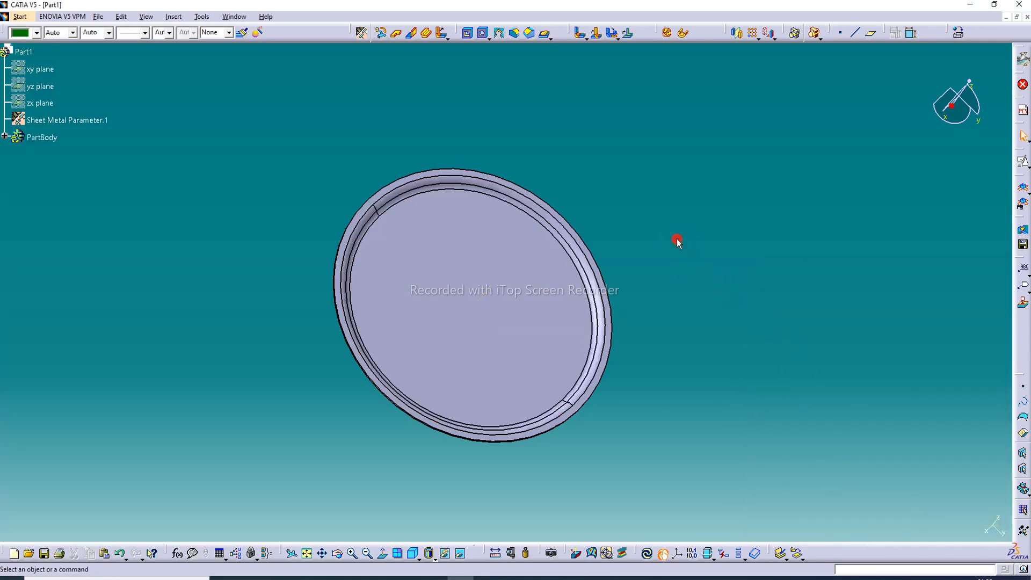
- Create a positioned sketch on the stamp's recessed floor face with the axes swapped and the V direction reversed
middle_drag(486, 227, 421, 286)
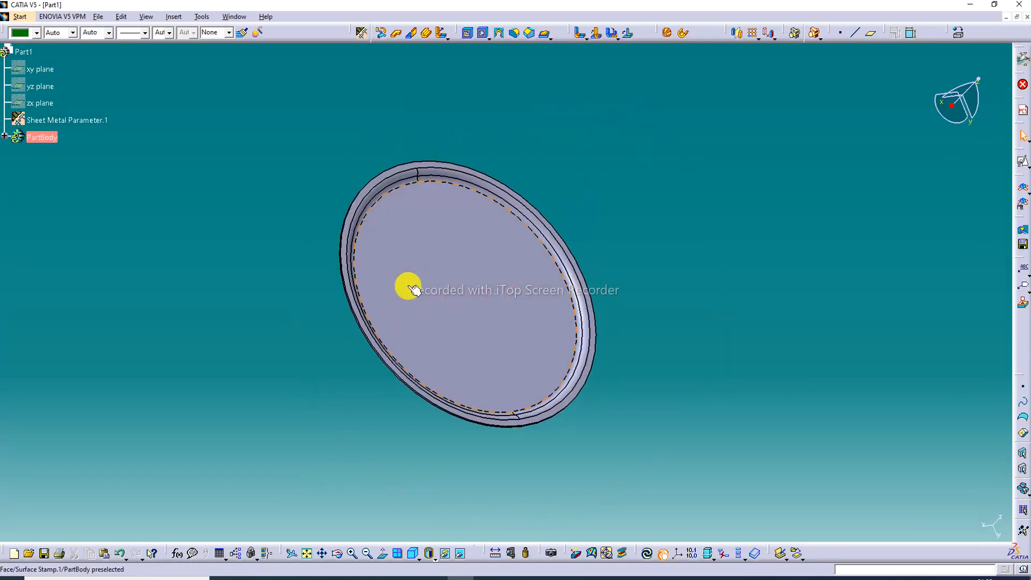
click(483, 244)
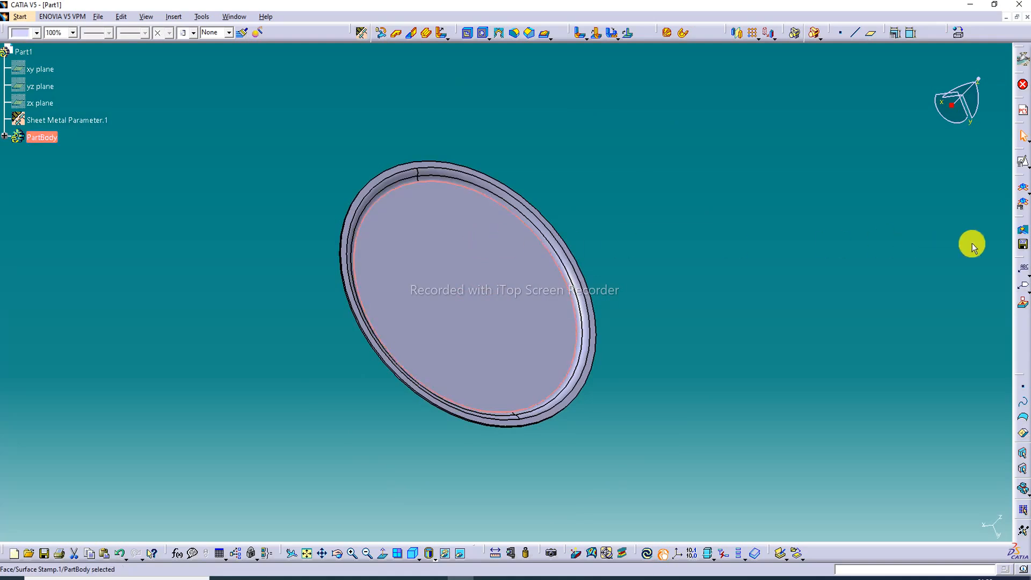
click(1023, 164)
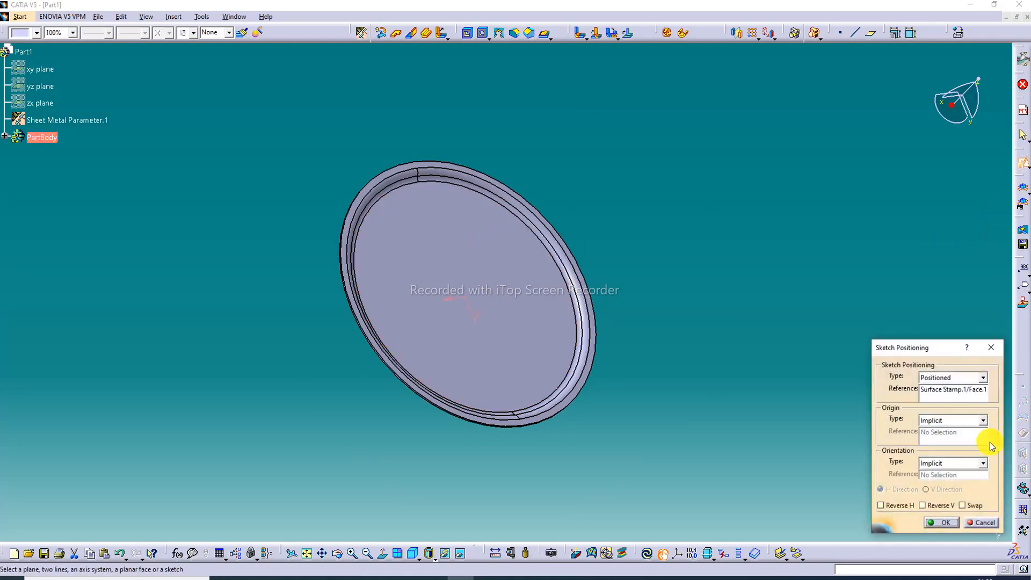
click(972, 505)
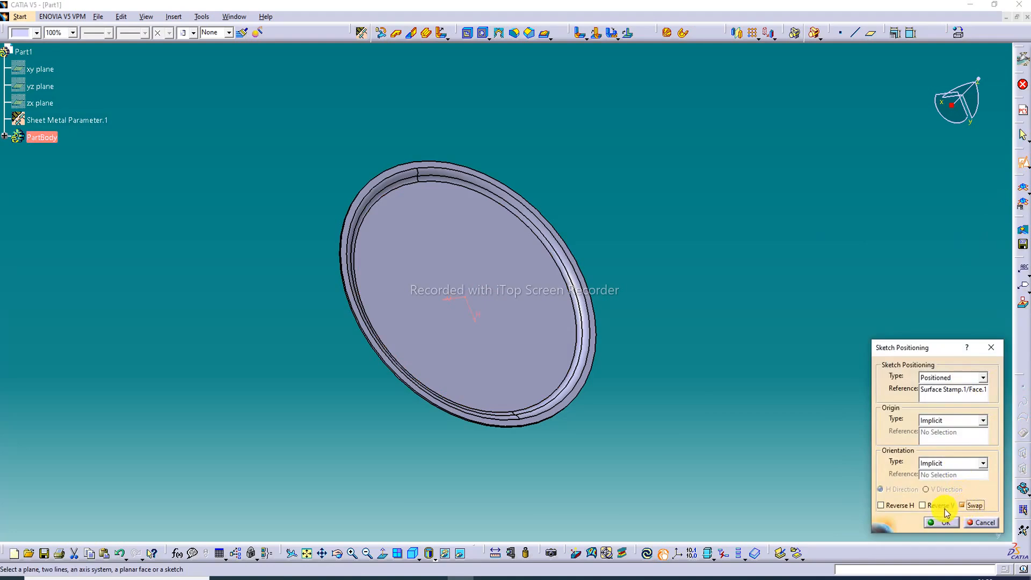
click(940, 505)
click(946, 523)
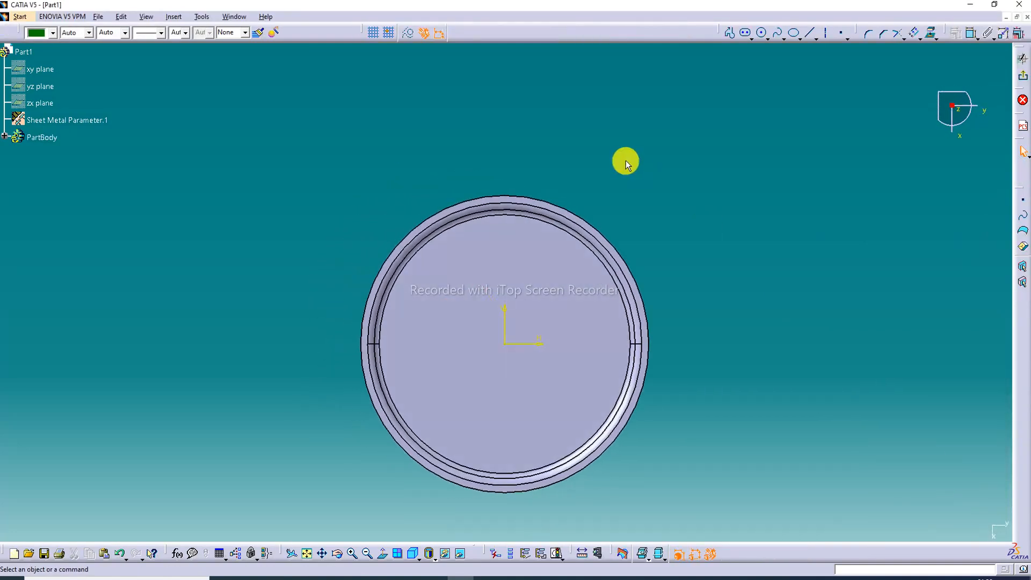
- Offset the circular edge of the recessed floor inward by about 6.2 mm in the sketch
click(914, 33)
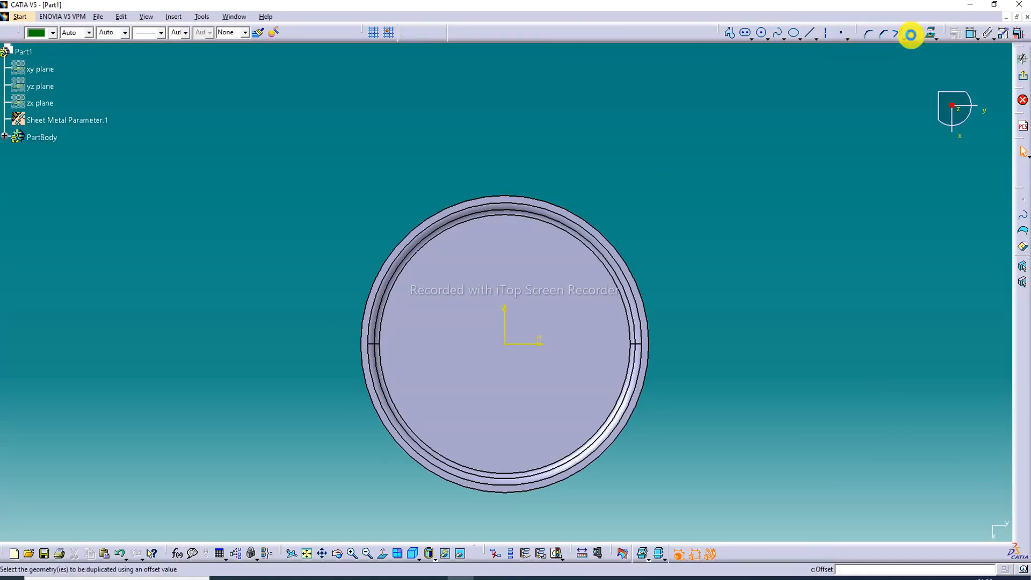
click(528, 283)
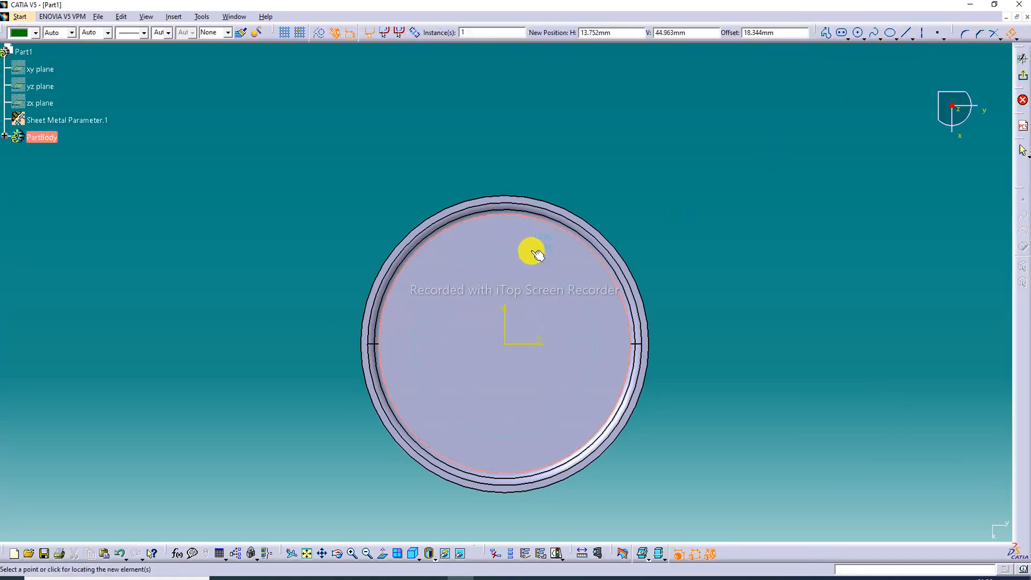
click(534, 231)
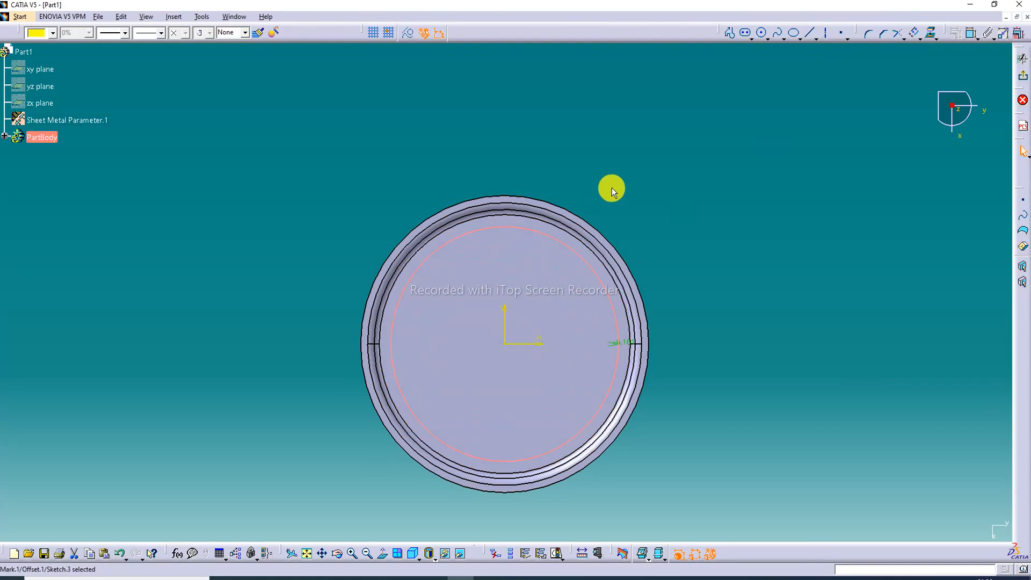
- Set the new circle's offset to -5 mm and exit the sketch
double_click(625, 343)
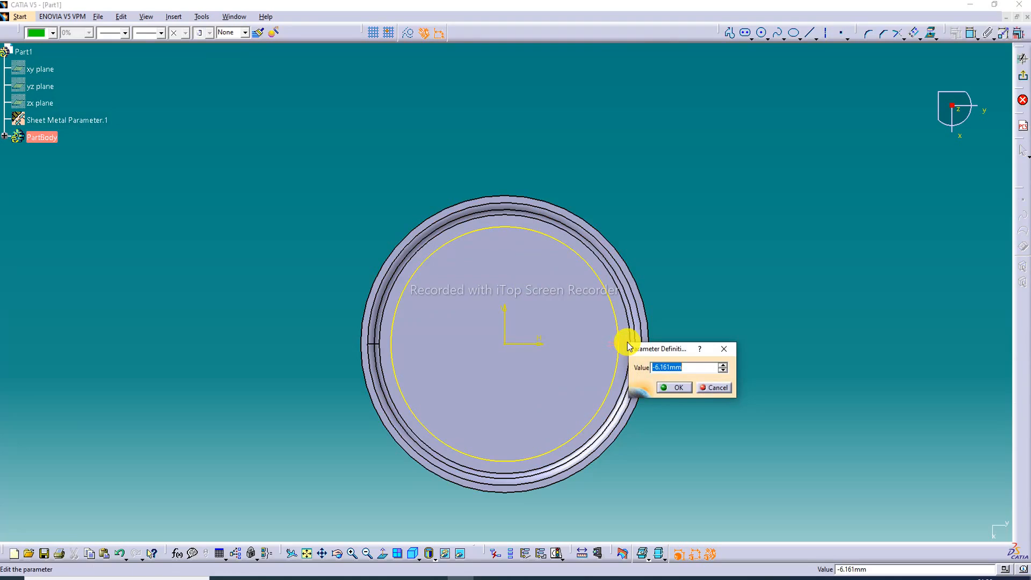
text(-)
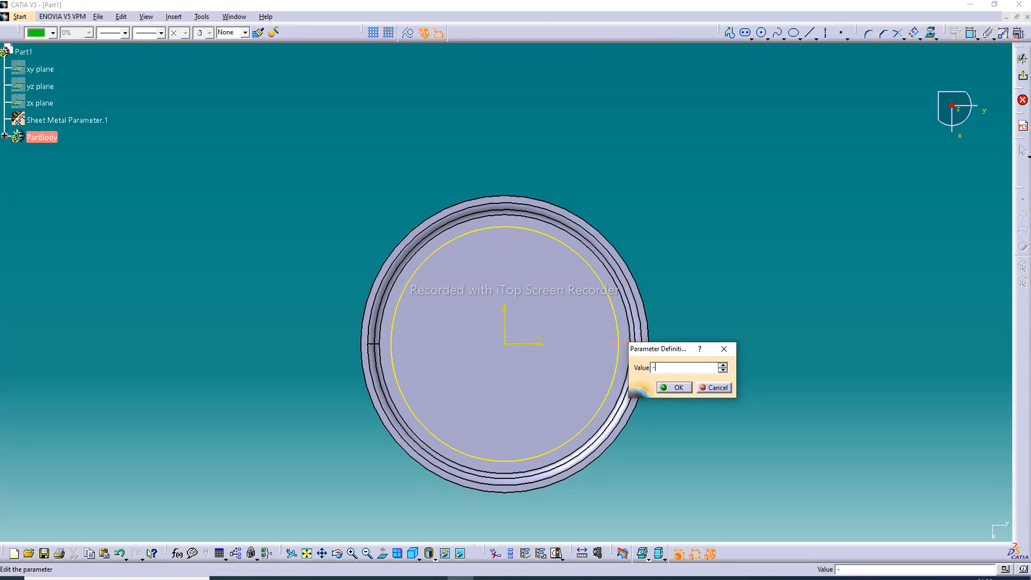
text(5)
click(682, 387)
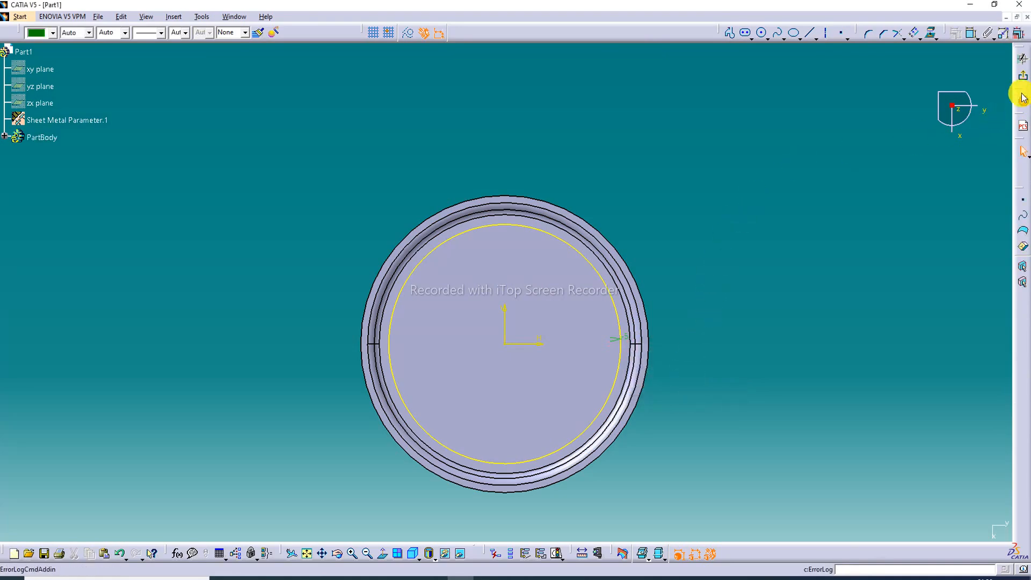
click(1023, 75)
click(743, 112)
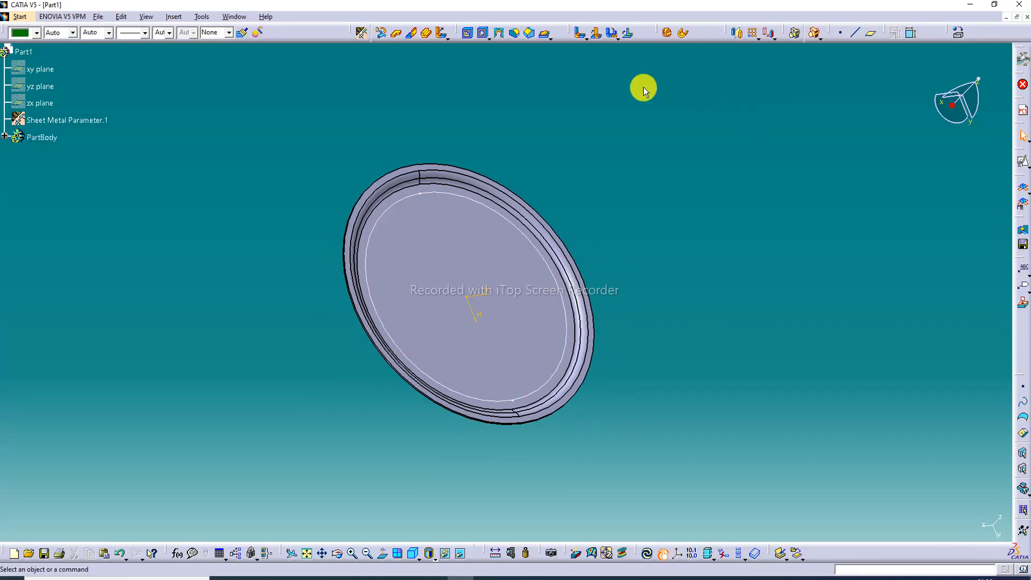
- Set up a surface stamp with the new circle sketch as profile and a height of 20 mm
click(549, 37)
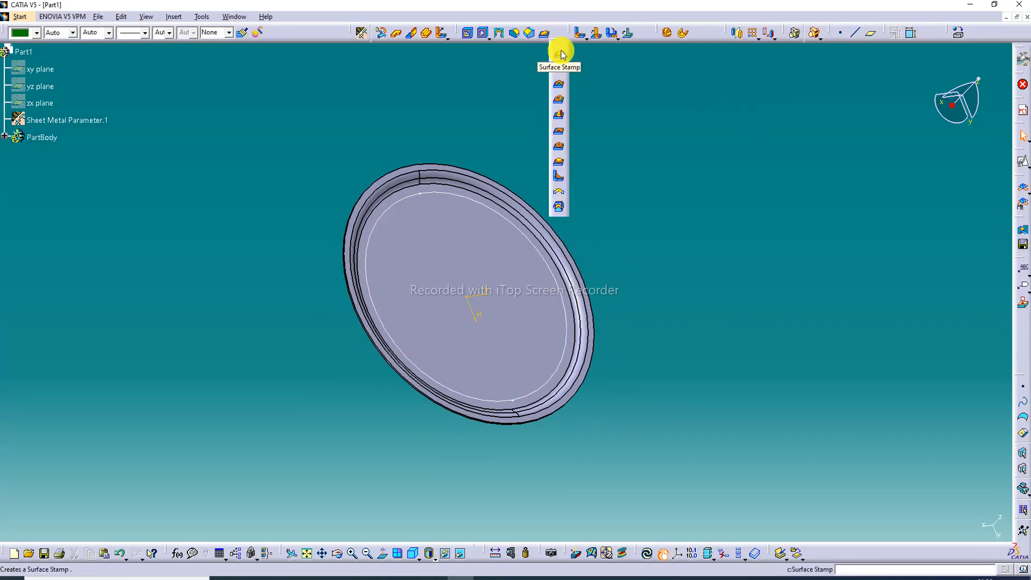
click(562, 54)
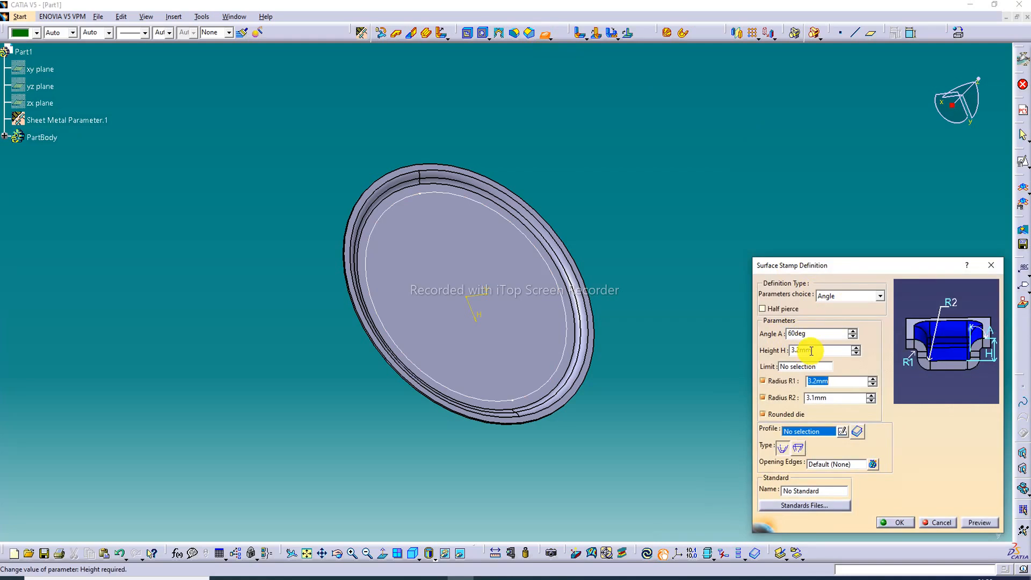
click(771, 351)
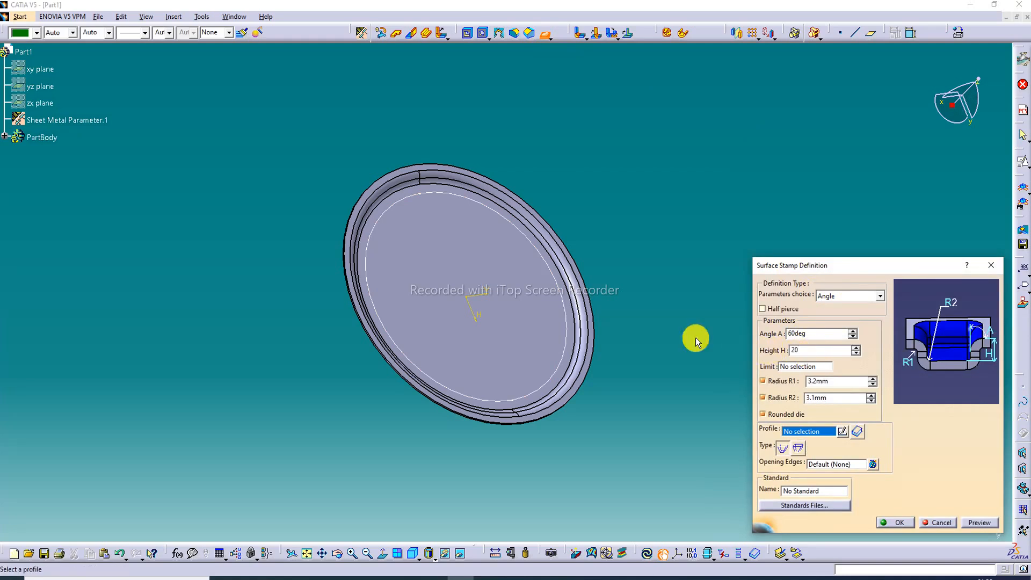
click(569, 329)
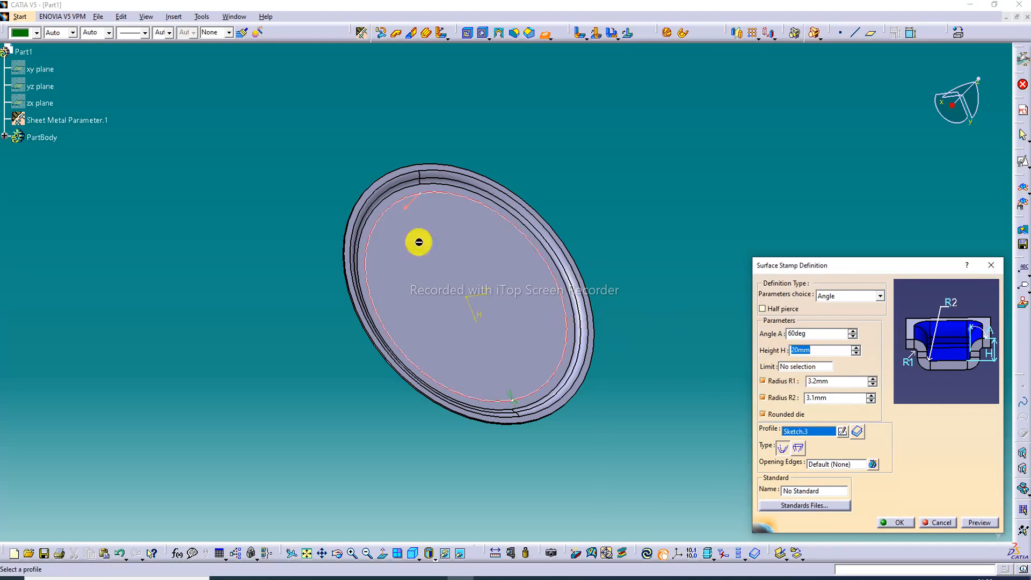
middle_drag(314, 198, 431, 203)
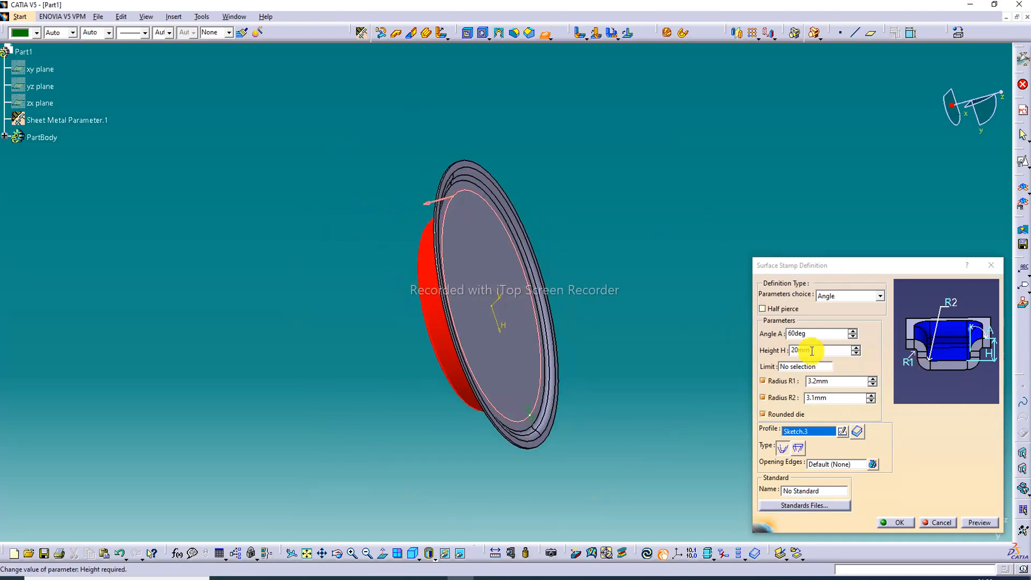
- Try heights of 30 mm and 40 mm for the surface stamp
drag(823, 350, 781, 349)
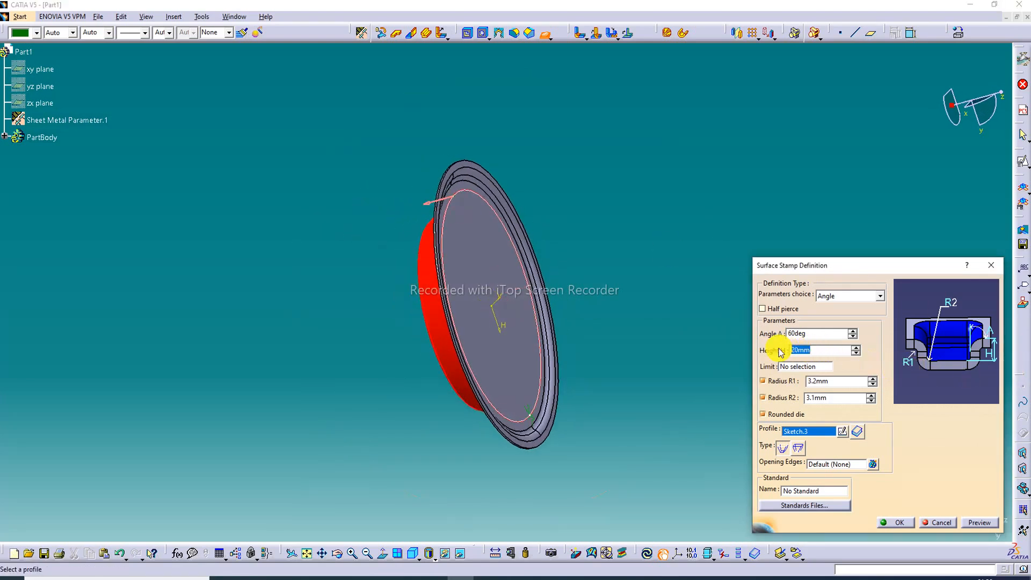
key(Return)
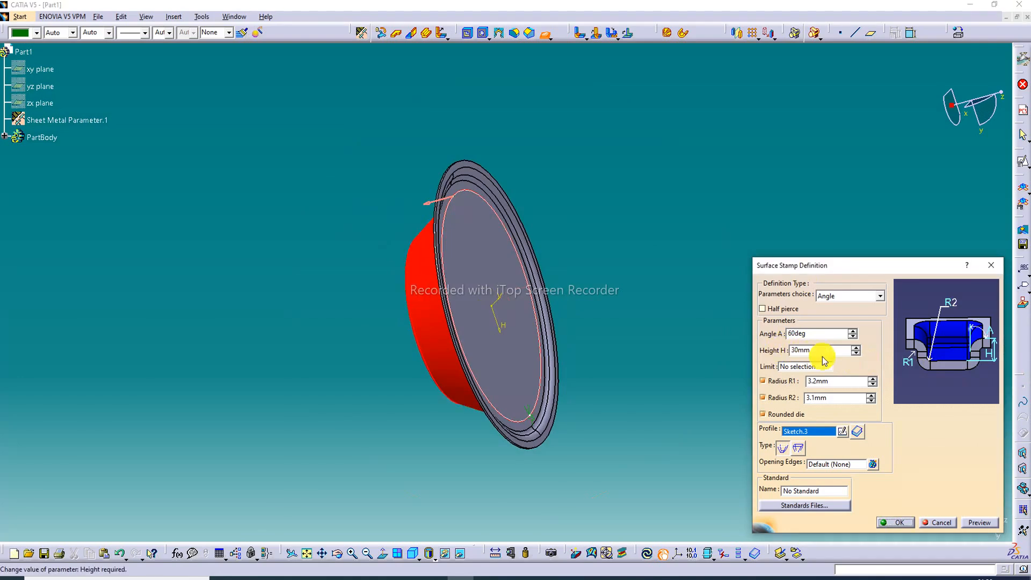
drag(825, 352, 774, 354)
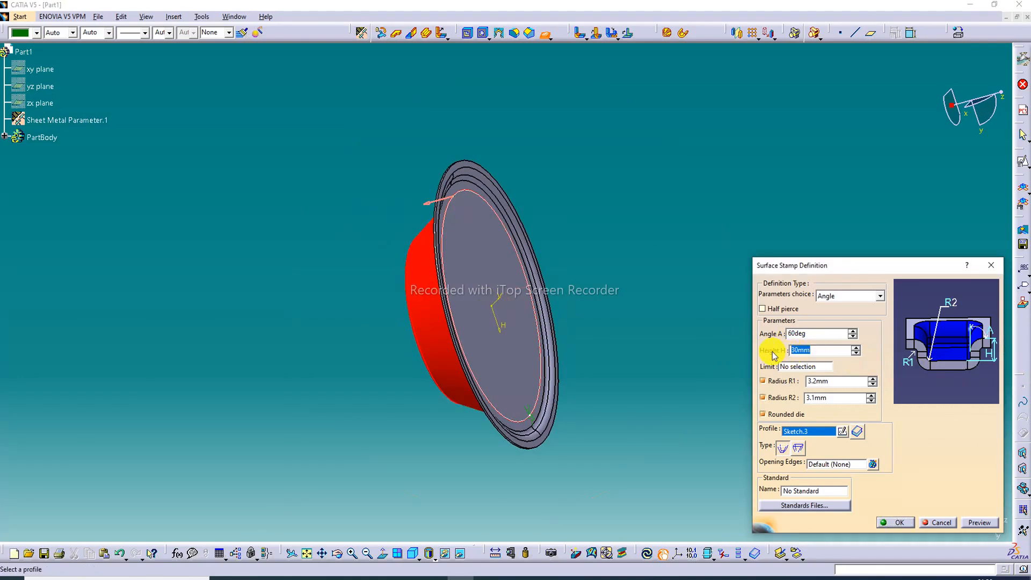
text(40)
key(Return)
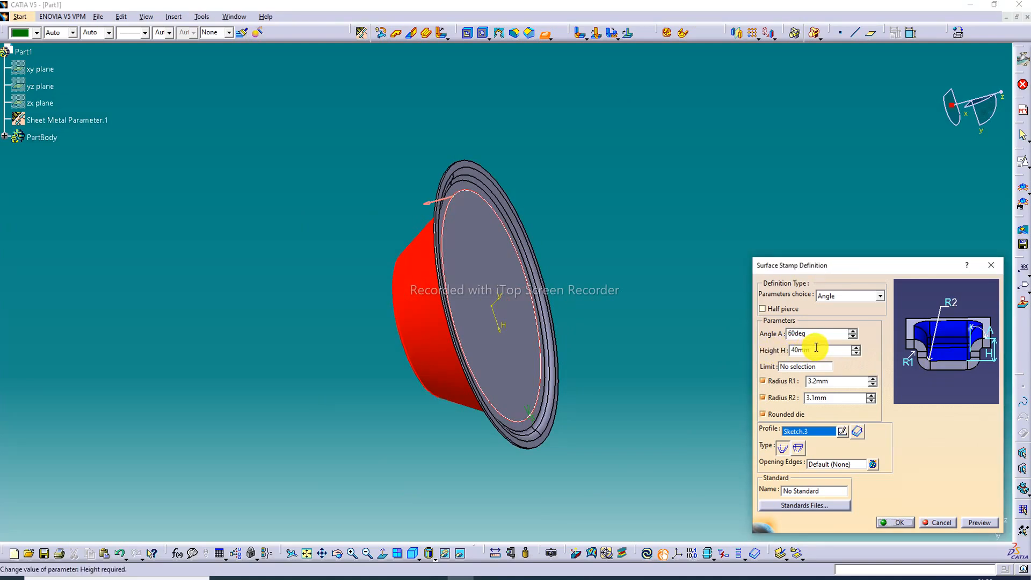
- Set the stamp's height to 50 mm, radius R1 to 6 mm and radius R2 to 25 mm, and create the stamp
drag(841, 349, 778, 358)
text(5)
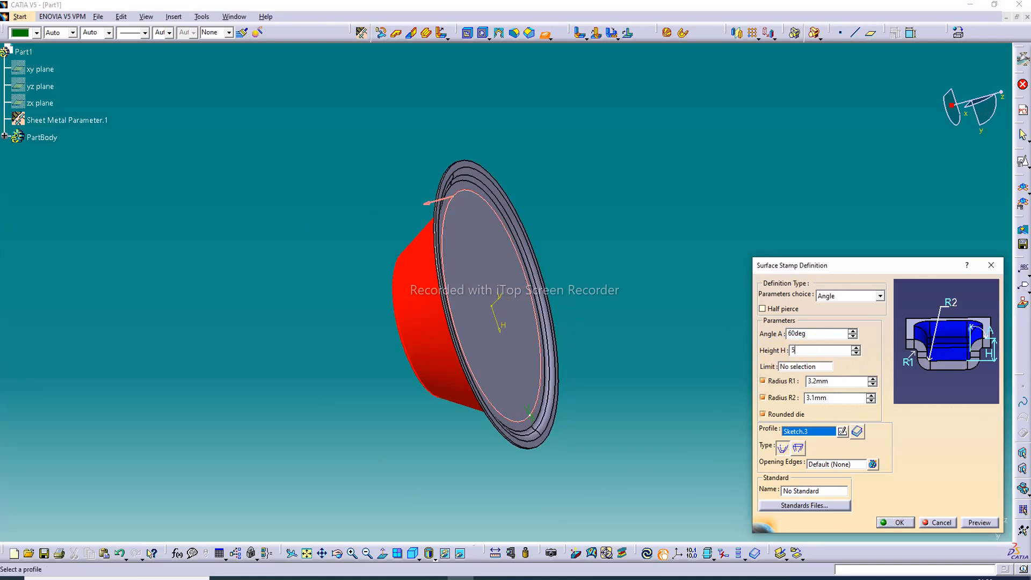
text(0)
key(Return)
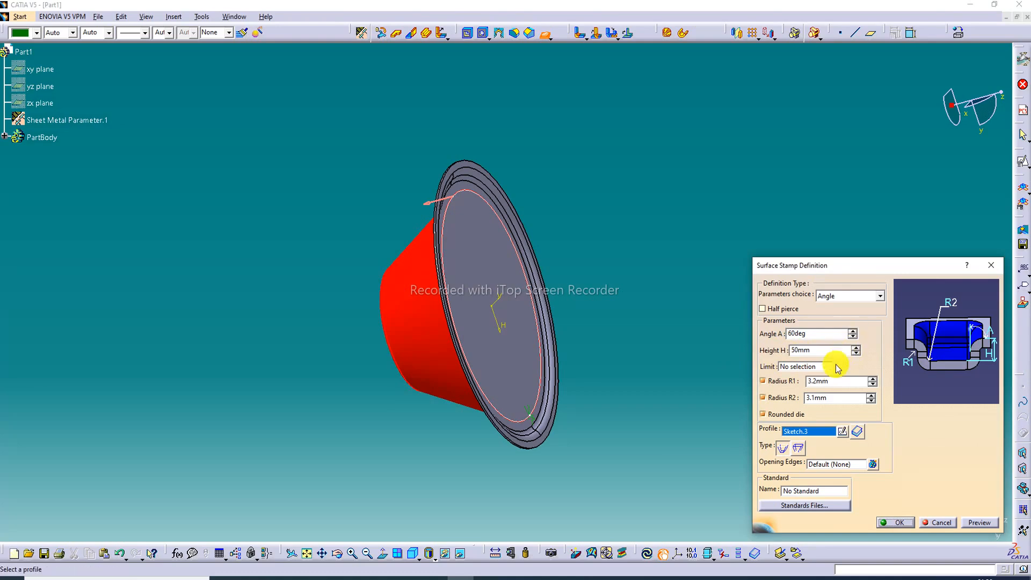
drag(837, 379, 782, 389)
text(6)
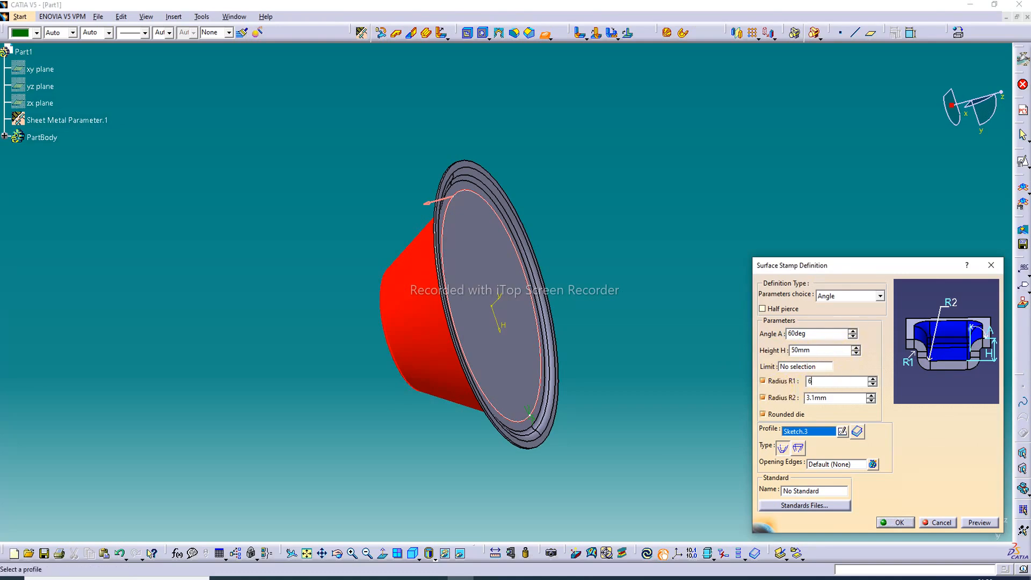
drag(832, 397, 791, 400)
click(979, 523)
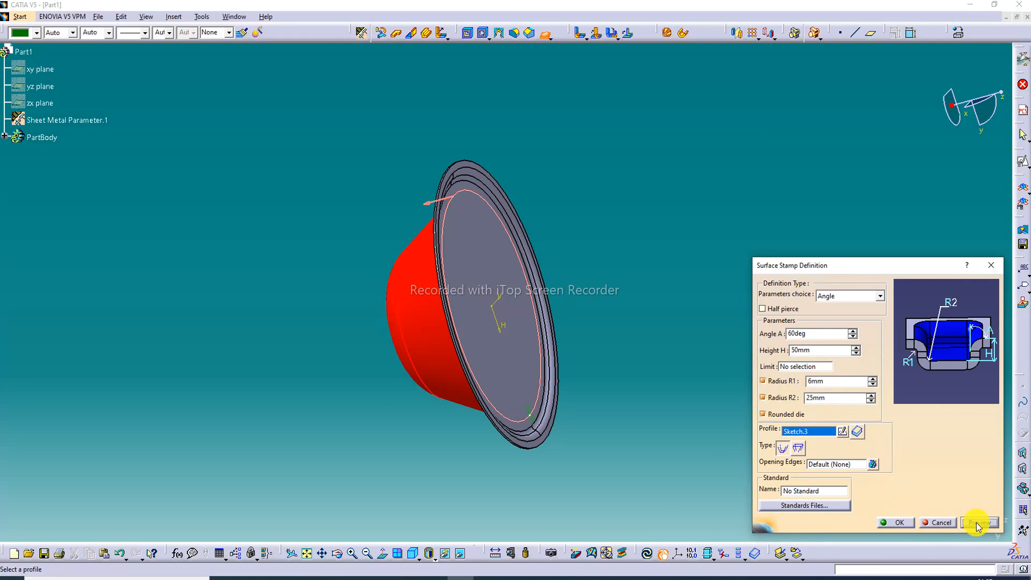
click(891, 523)
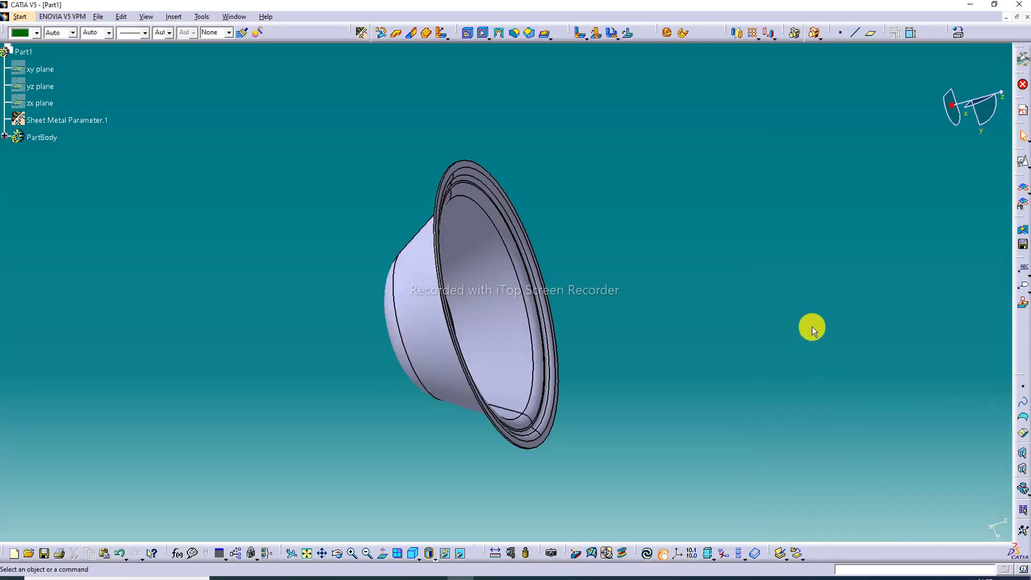
middle_drag(621, 207, 334, 214)
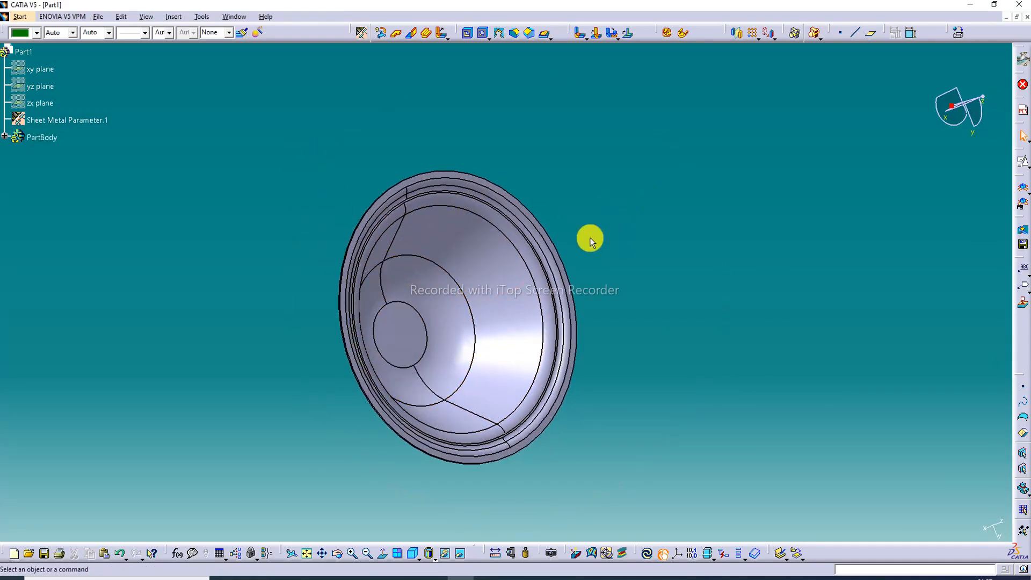
middle_drag(445, 196, 398, 188)
middle_drag(477, 363, 428, 341)
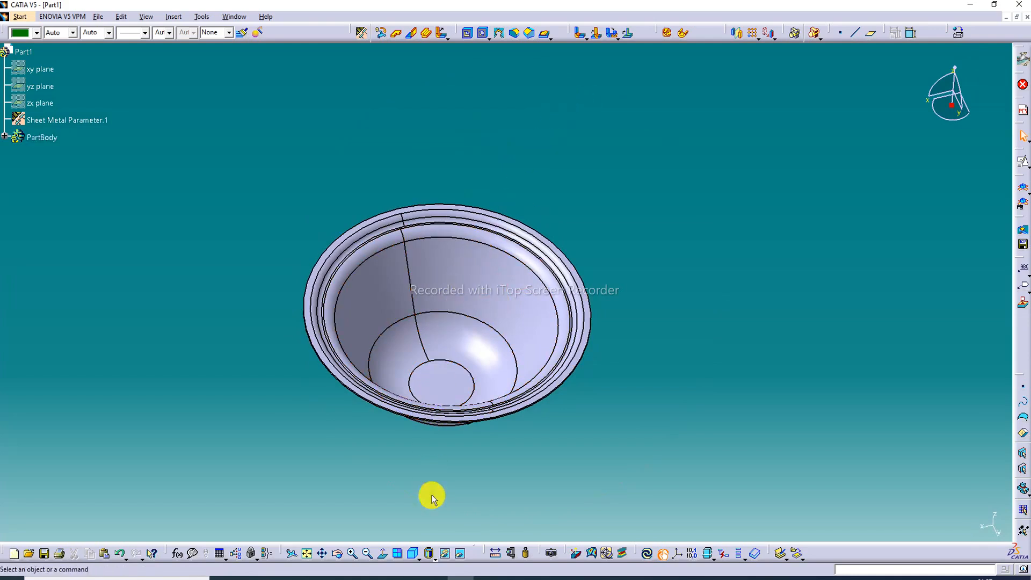
click(435, 560)
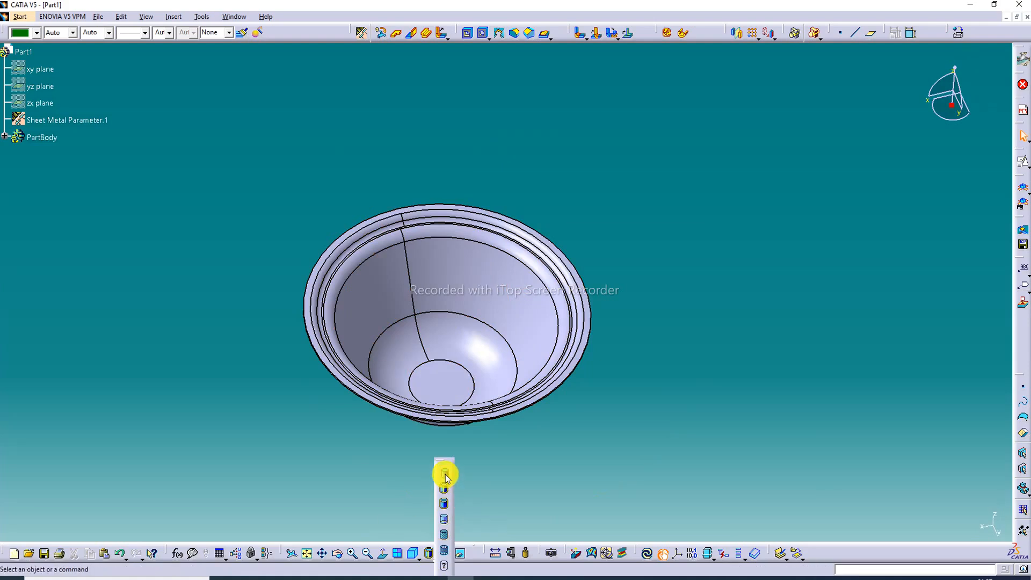
click(479, 269)
- Edit the deep bowl stamp and change its height to 42 mm
double_click(464, 329)
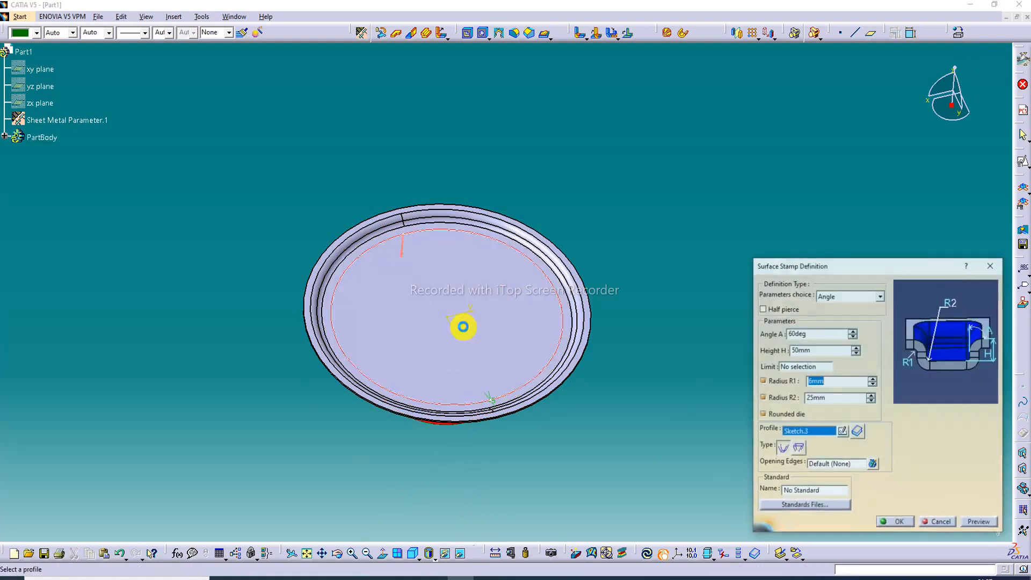
click(811, 350)
drag(813, 351, 771, 347)
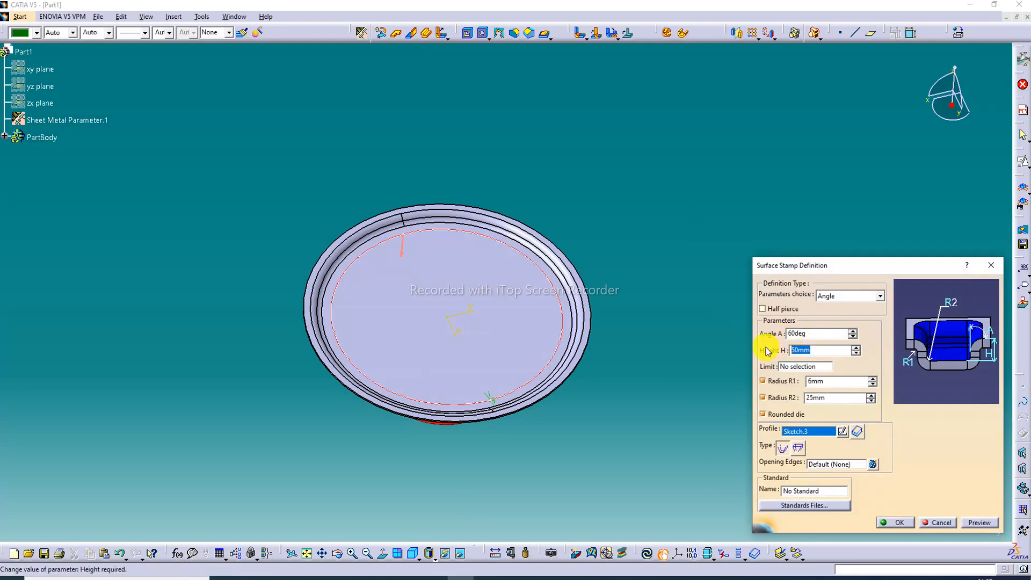
text(42)
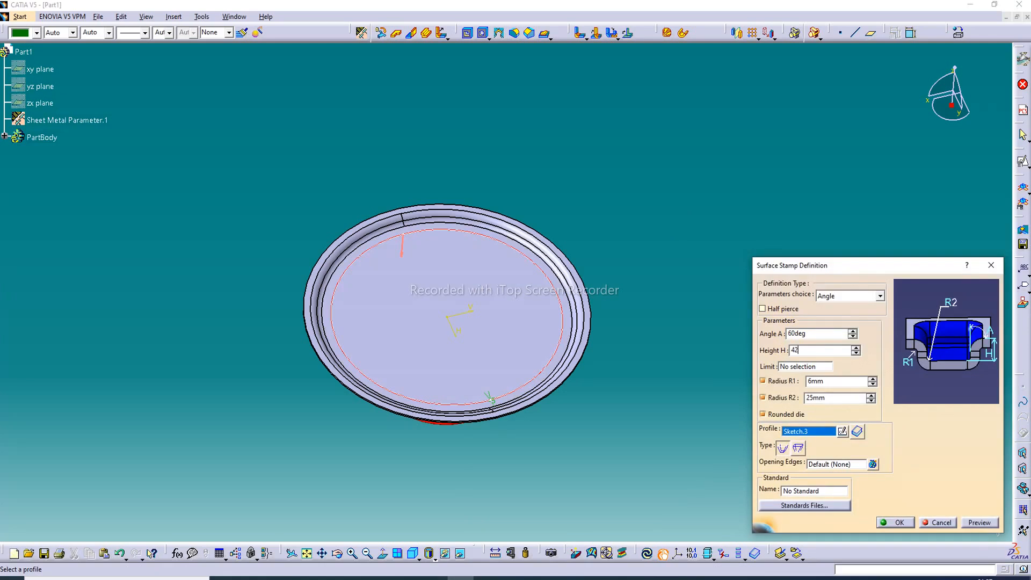
key(Return)
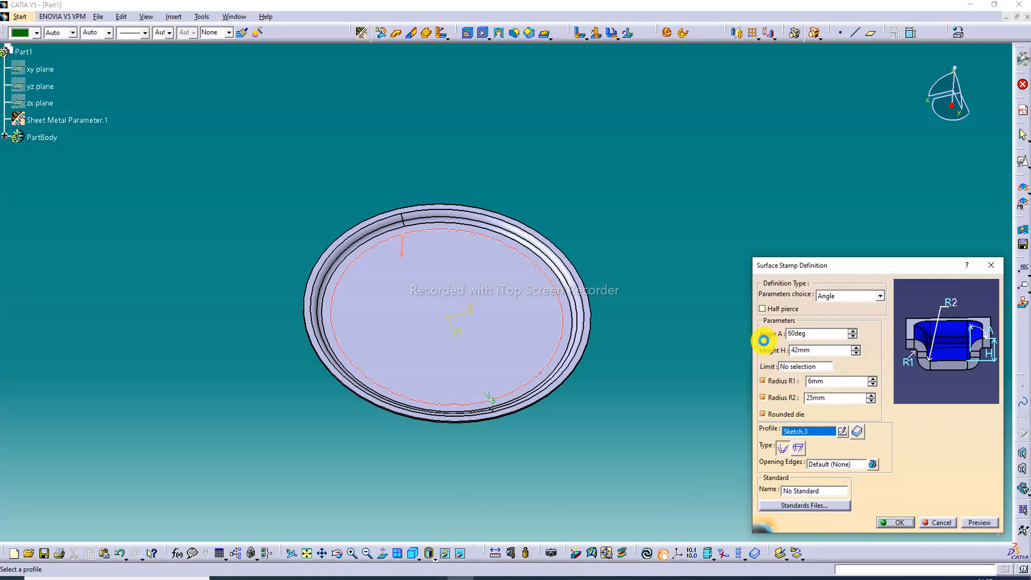
click(968, 520)
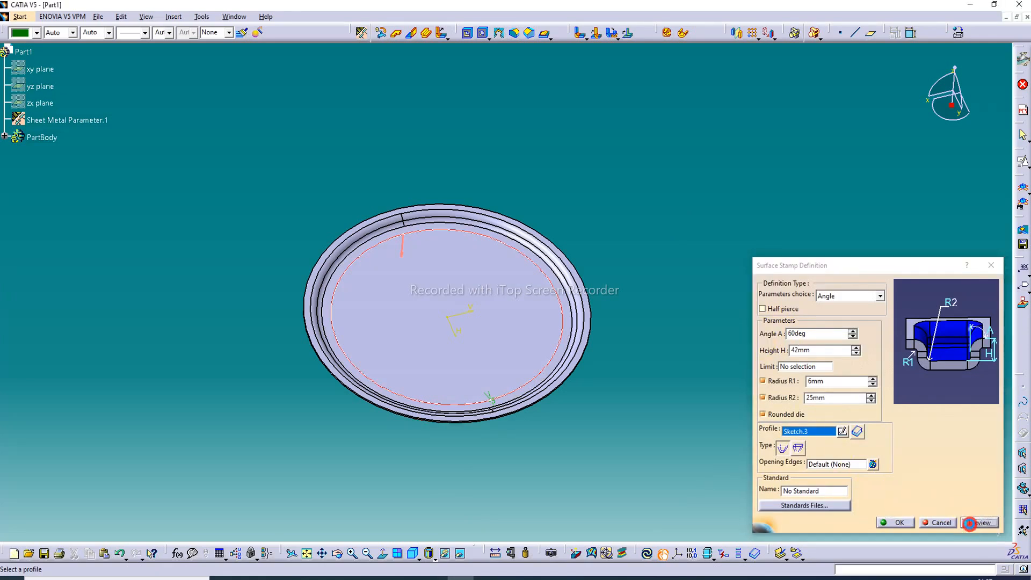
click(898, 522)
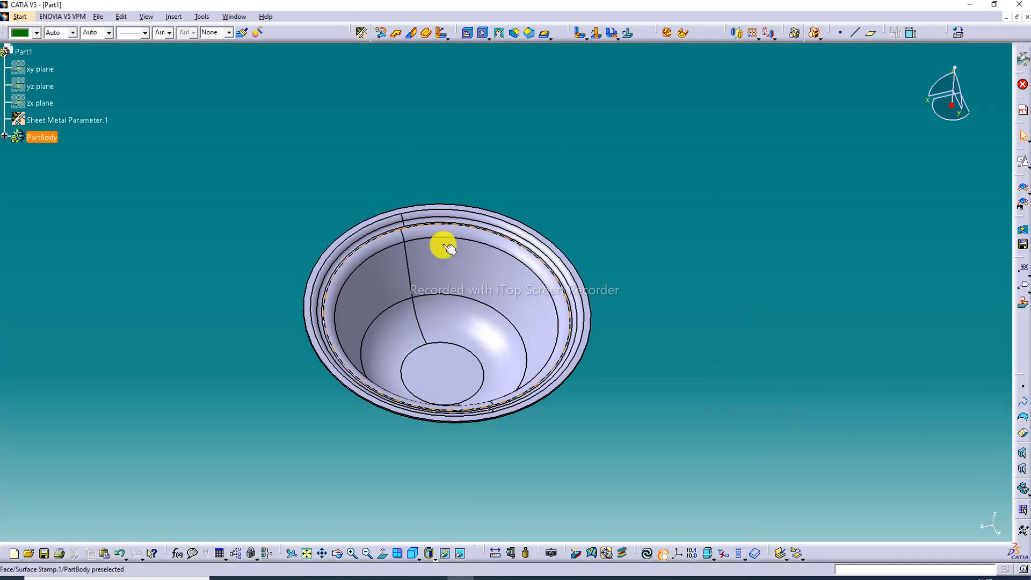
- Switch the model display to shading with edges but without smooth edges
middle_drag(444, 299, 489, 237)
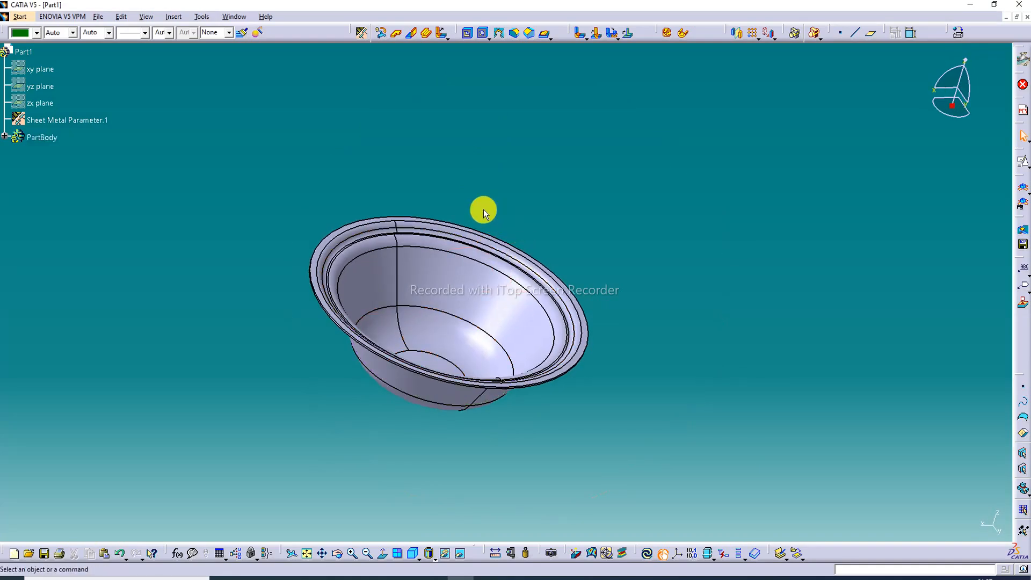
click(435, 557)
click(445, 504)
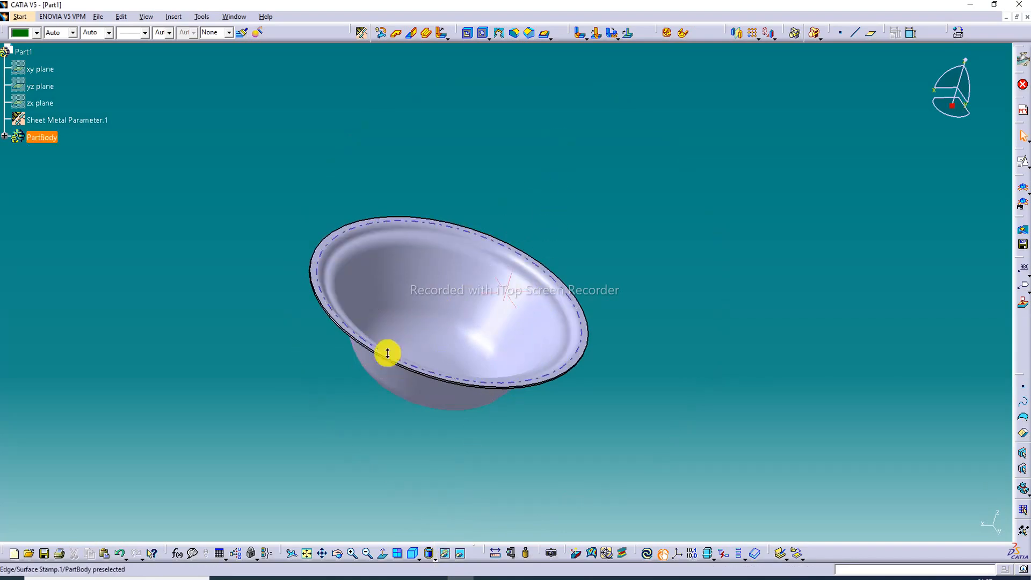
- Create a tear drop along the outer edge of the bowl's rim with length 1 mm and radius 1 mm
middle_drag(388, 353, 469, 231)
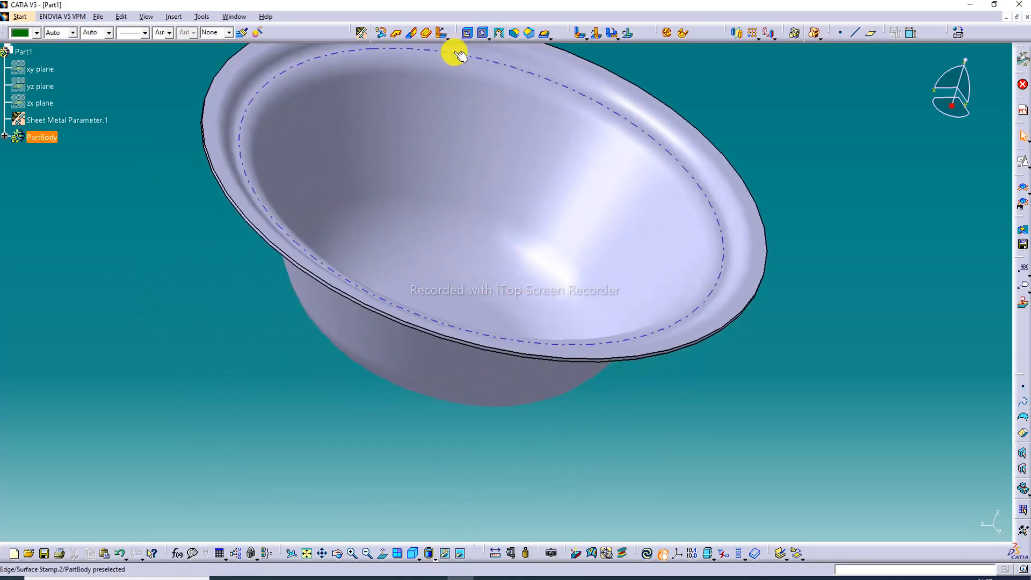
click(448, 38)
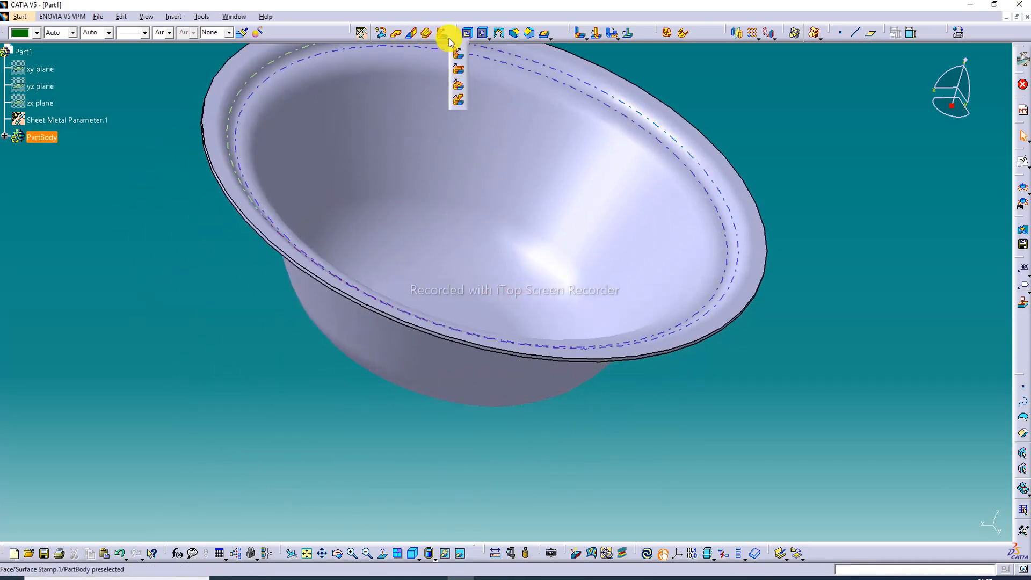
click(458, 85)
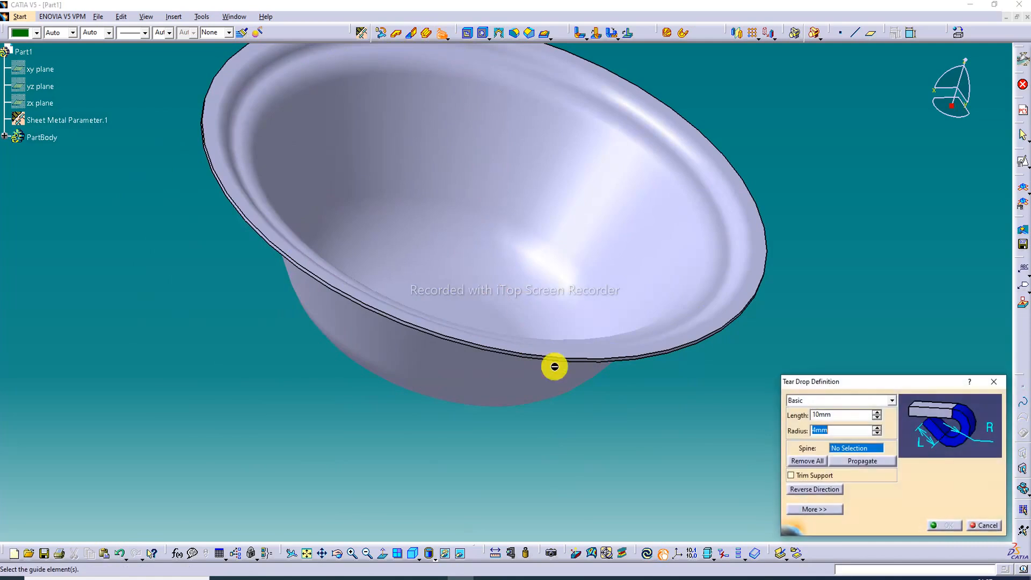
drag(843, 415, 801, 431)
text(1)
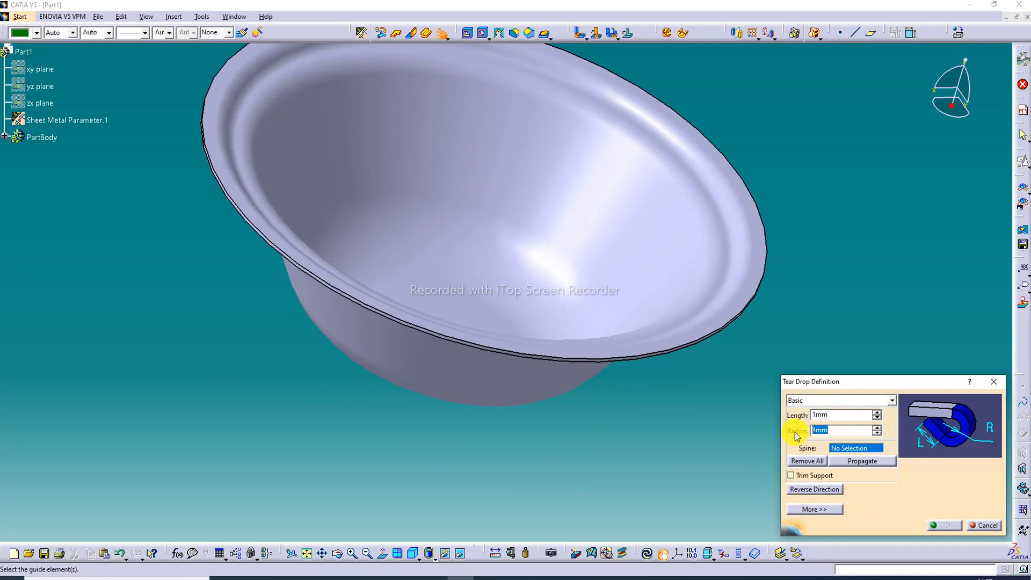
click(526, 354)
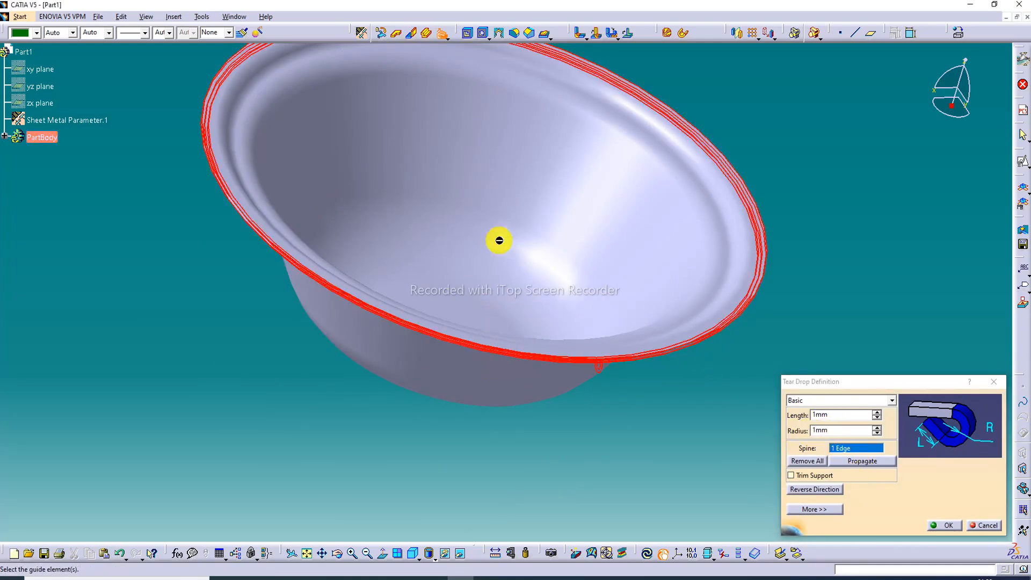
click(946, 525)
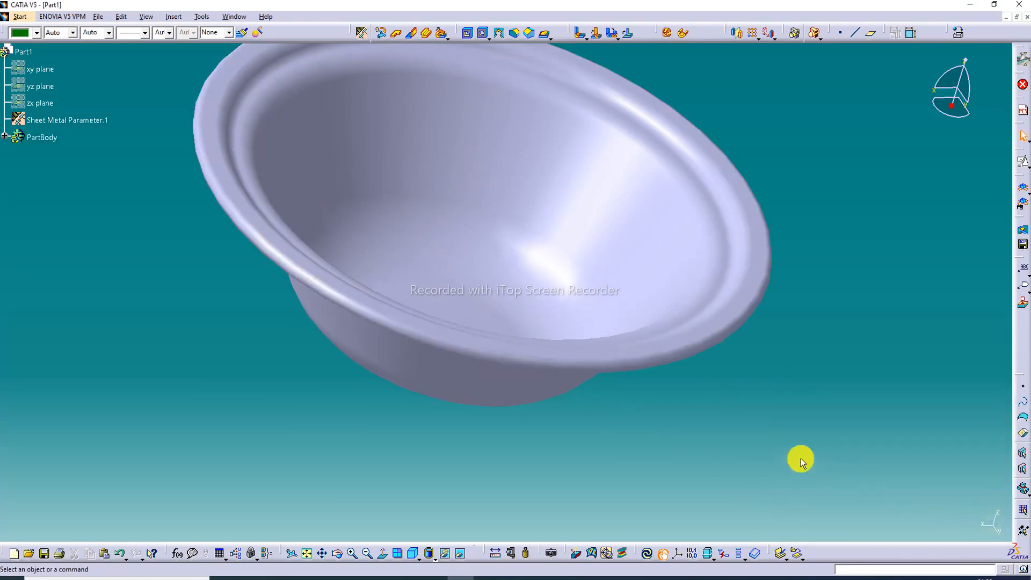
- Set the model display to shading with material and inspect the bowl from outside and inside
middle_drag(479, 166, 726, 154)
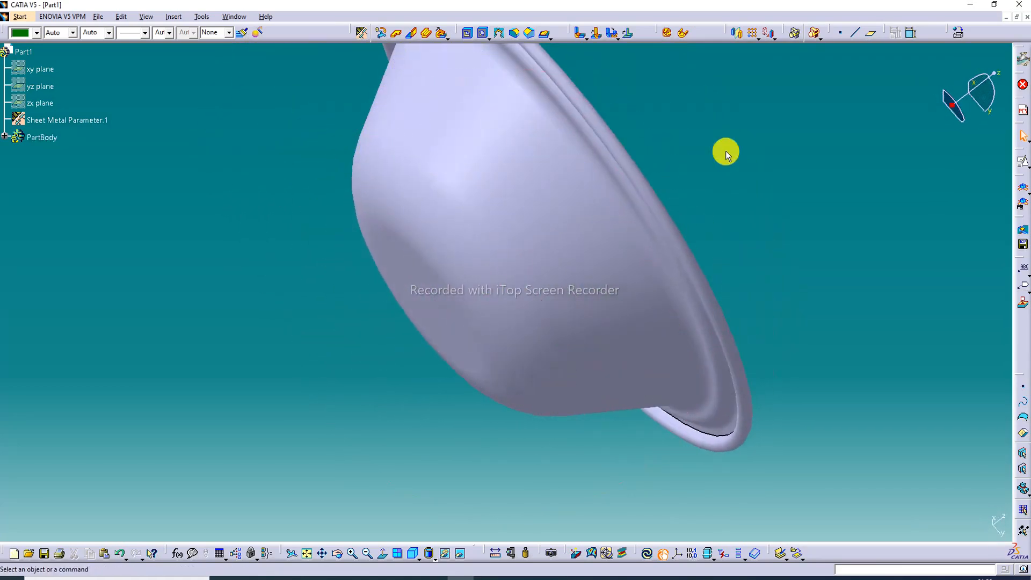
click(436, 560)
click(449, 537)
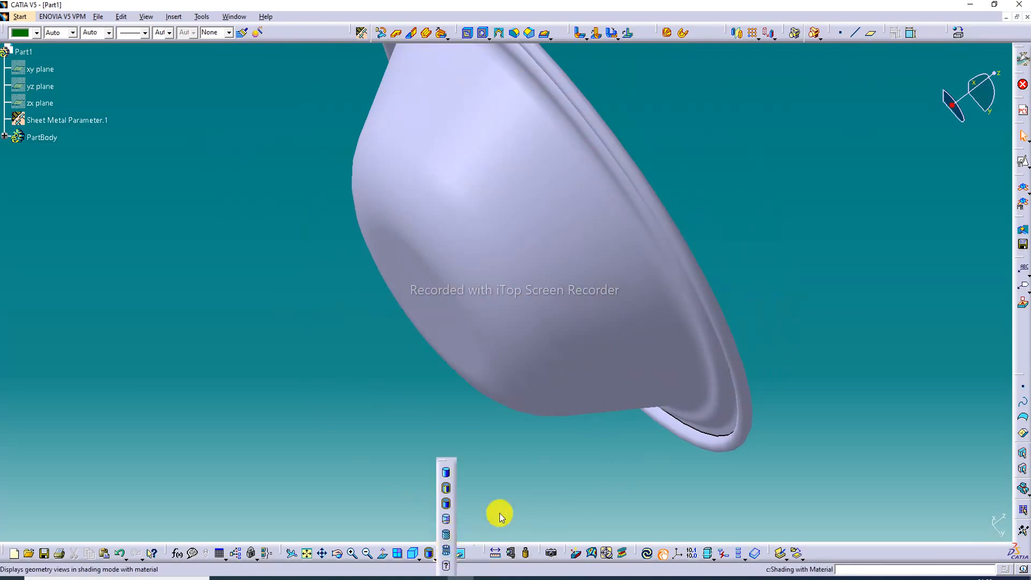
middle_drag(678, 156, 430, 370)
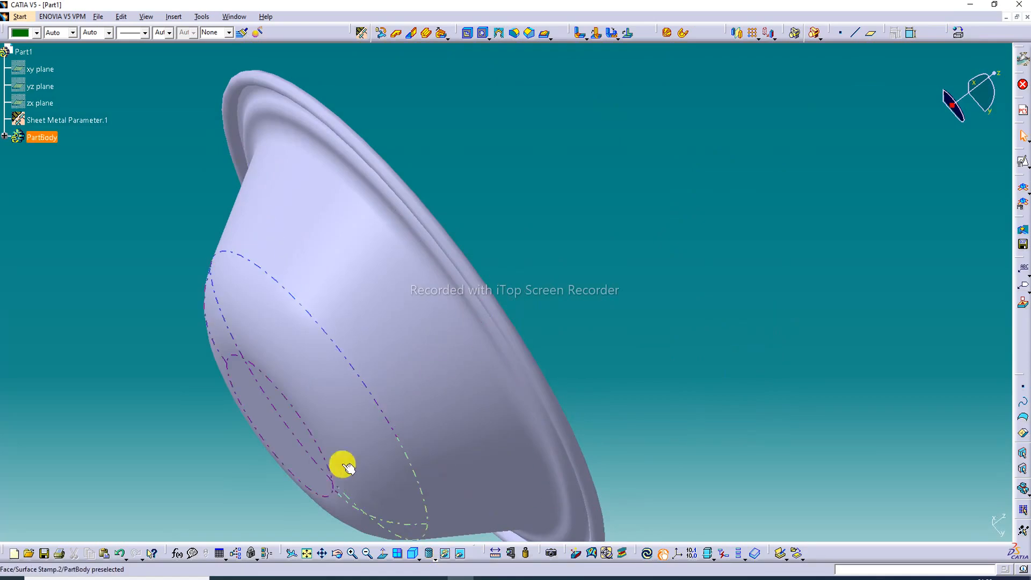
click(307, 553)
middle_drag(523, 315, 401, 272)
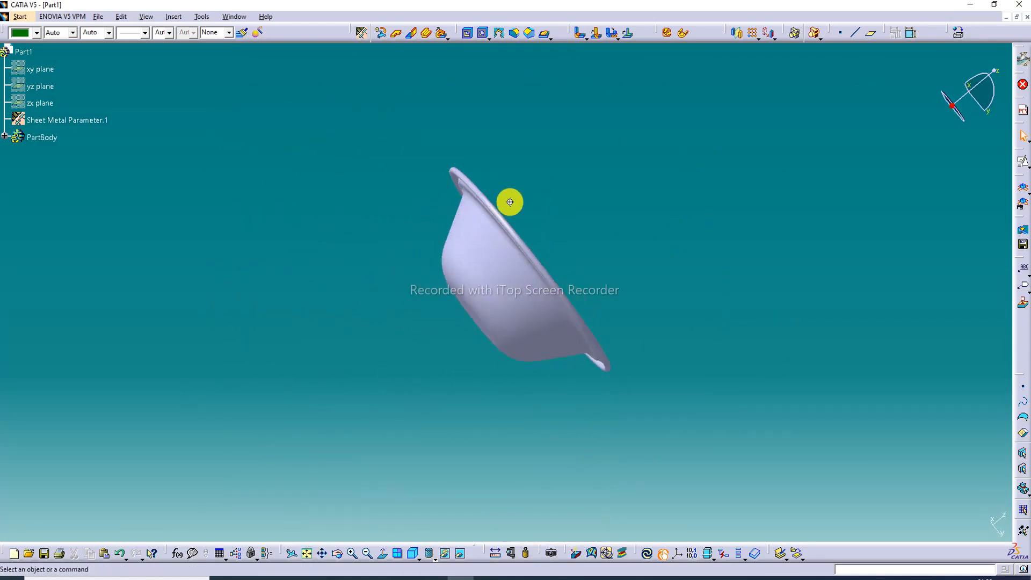
middle_drag(508, 202, 381, 325)
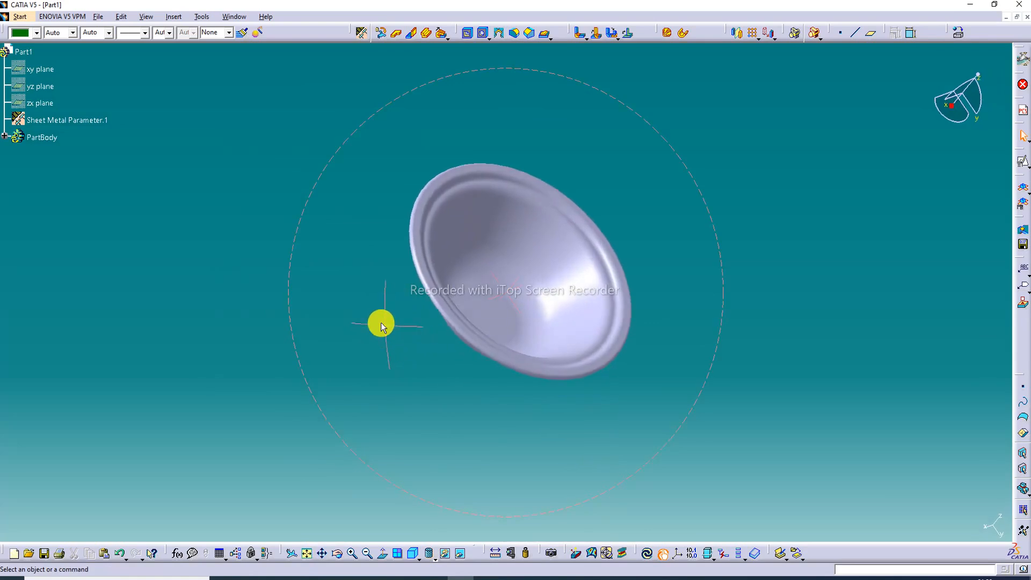
click(352, 553)
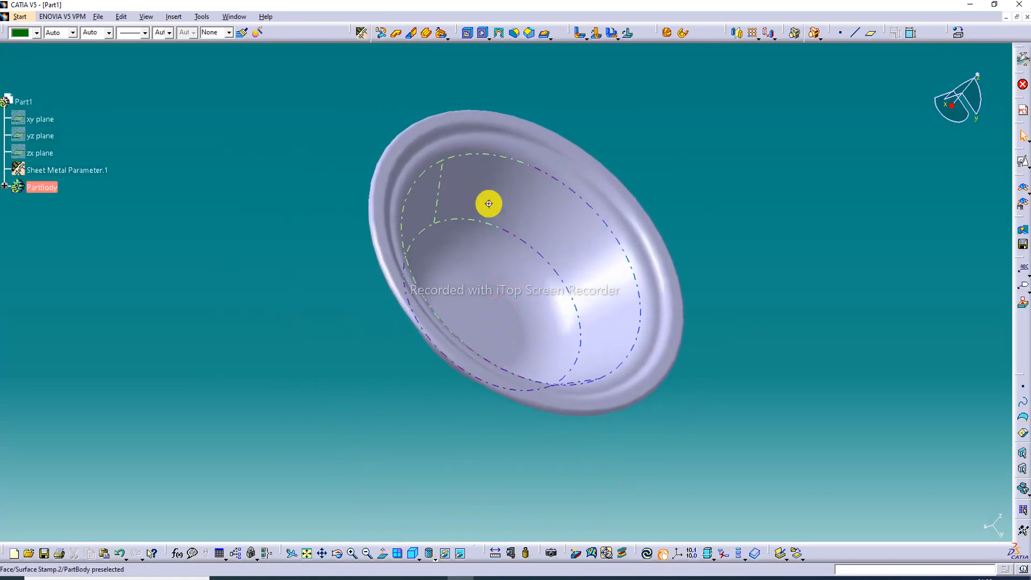
middle_drag(488, 202, 550, 173)
- Apply the Steel material from the metal category of the default material catalog to the bowl's body
click(966, 34)
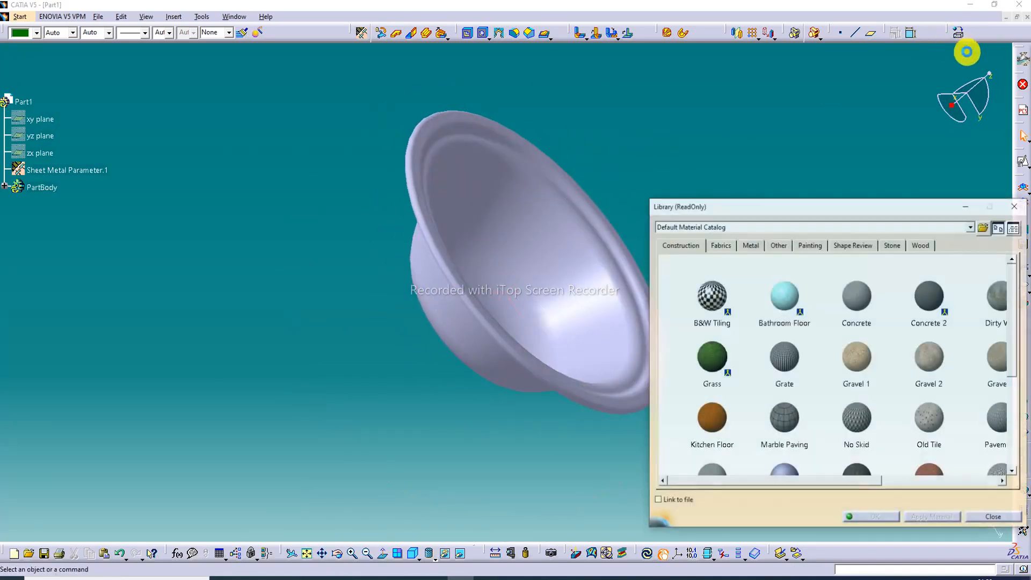
click(751, 246)
scroll(744, 375, down, 1)
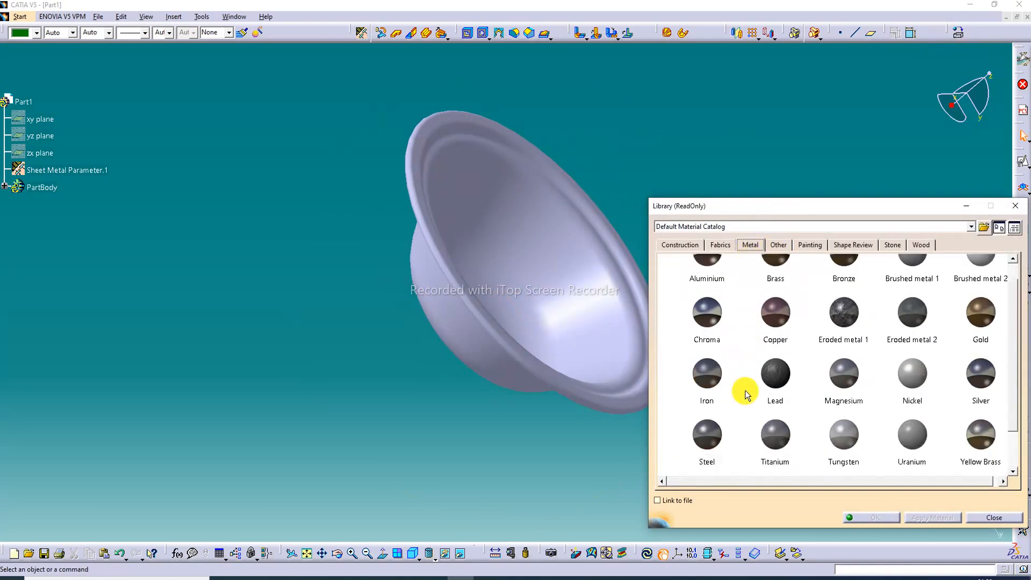
click(706, 413)
click(623, 402)
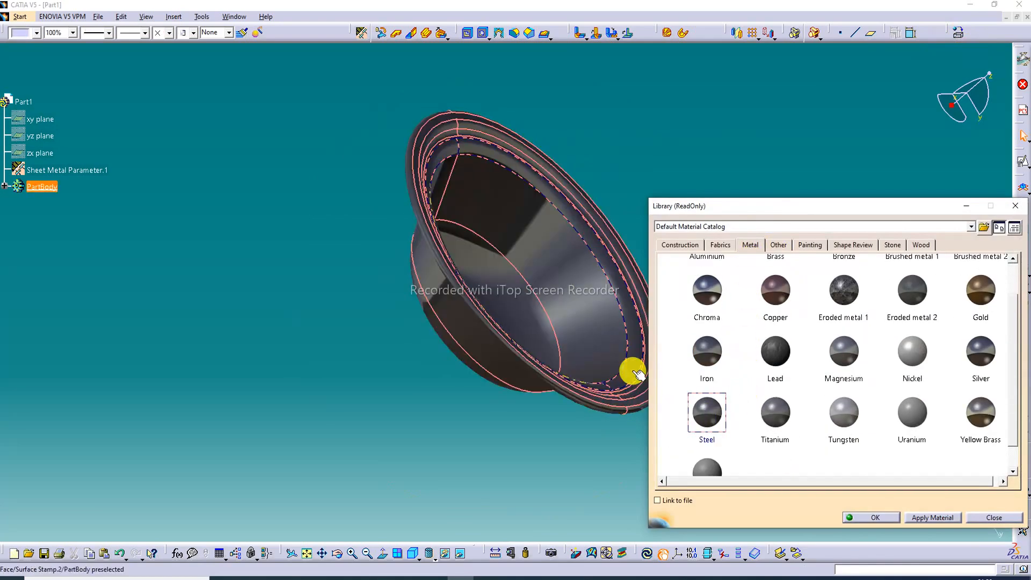
middle_drag(450, 239, 386, 261)
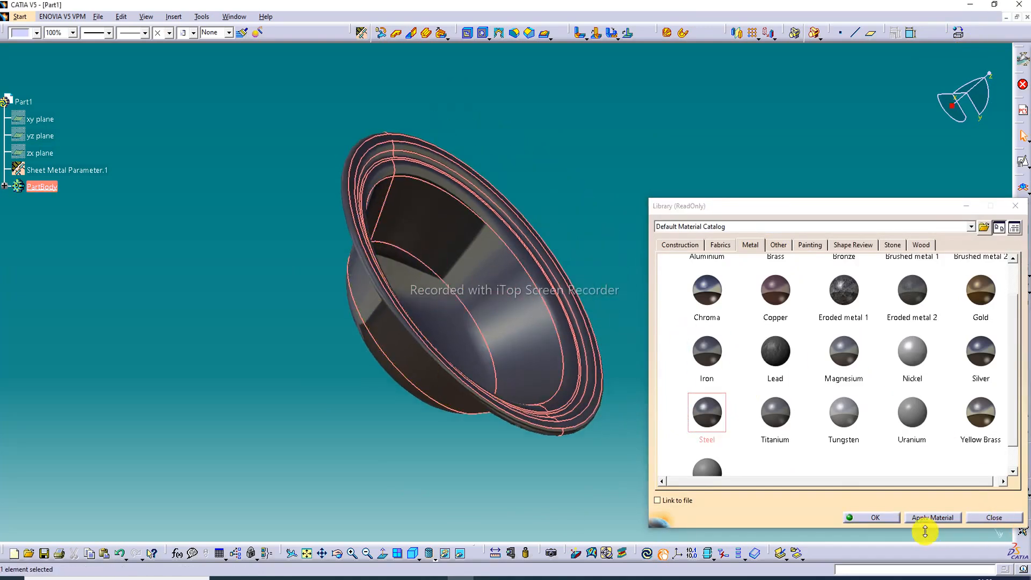
click(881, 517)
click(670, 248)
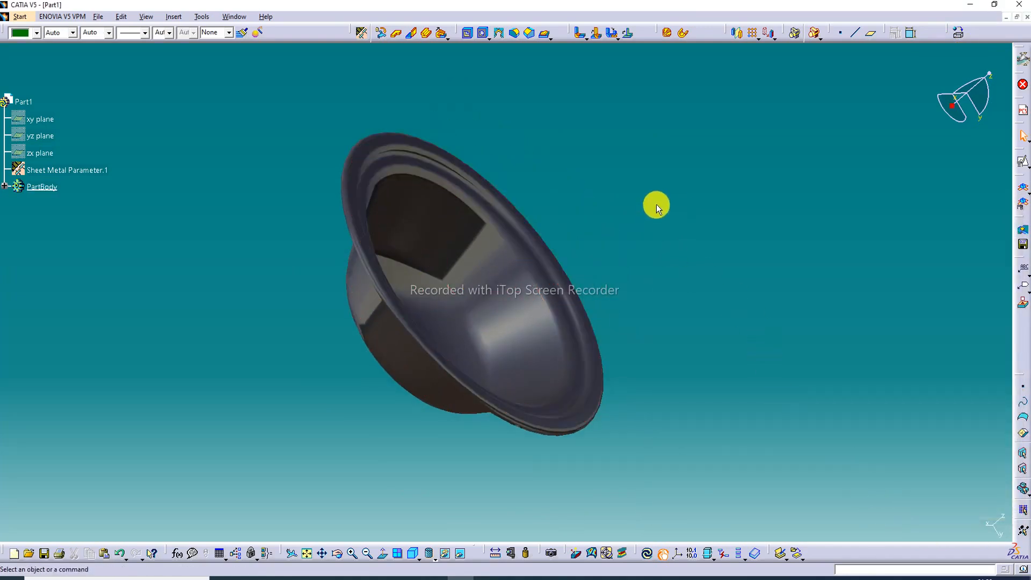
- Edit the rendering properties of the applied Steel material and set its reflectivity to 1.00
click(7, 187)
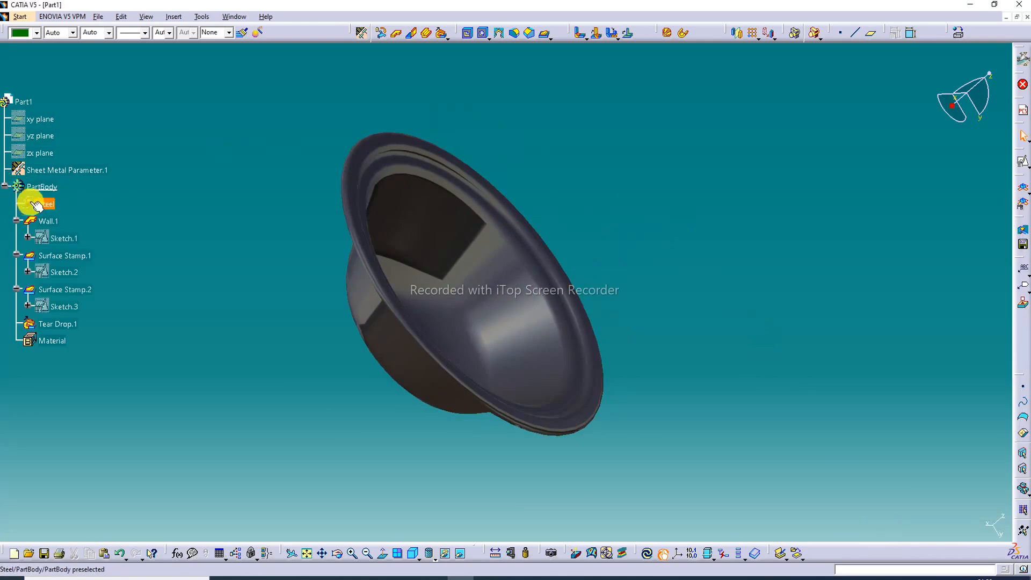
right_click(35, 204)
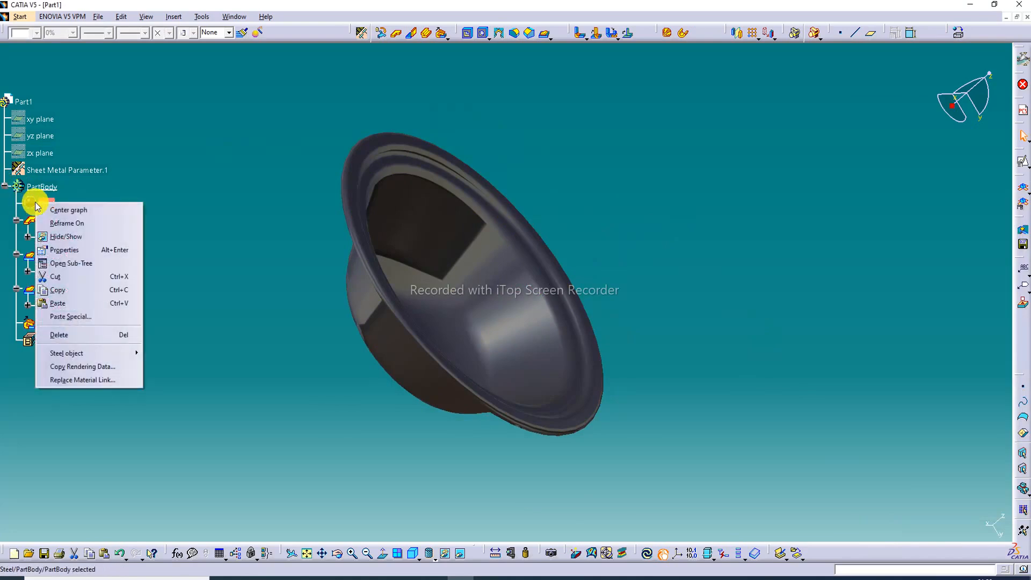
click(64, 250)
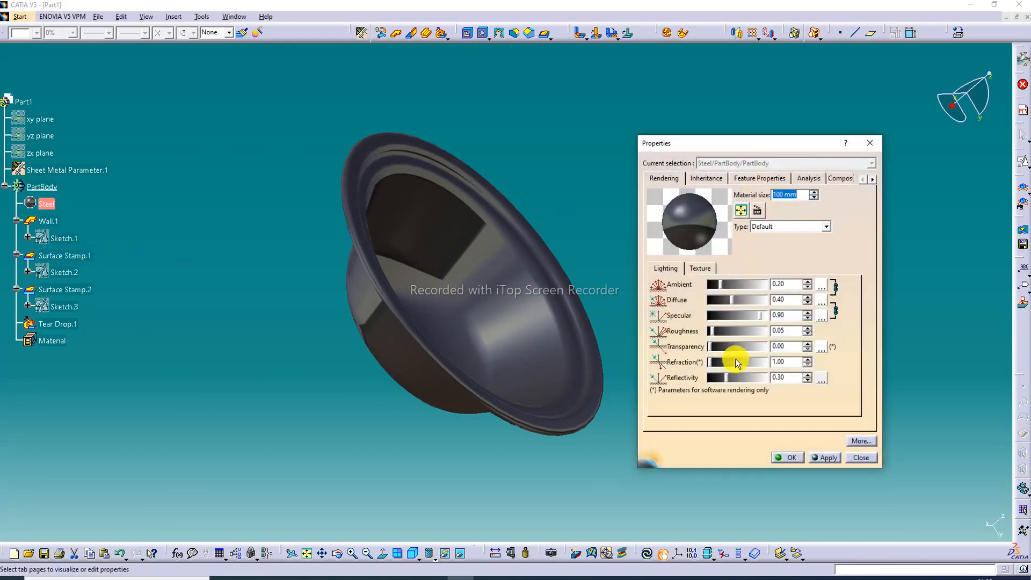
drag(727, 379, 782, 388)
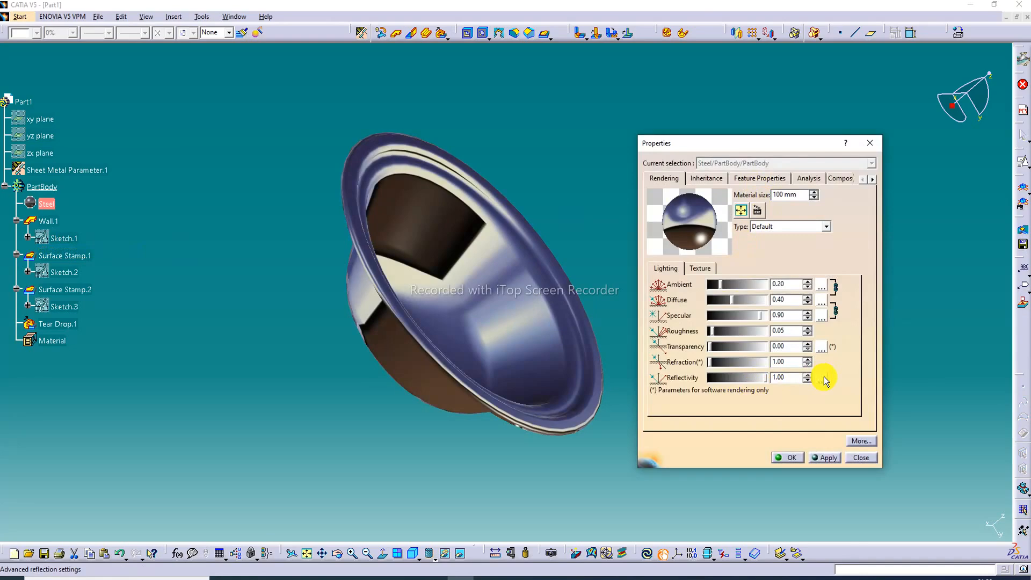
- Choose the predefined Meeting room environment as the steel's reflection image and apply the material properties
click(823, 377)
click(886, 312)
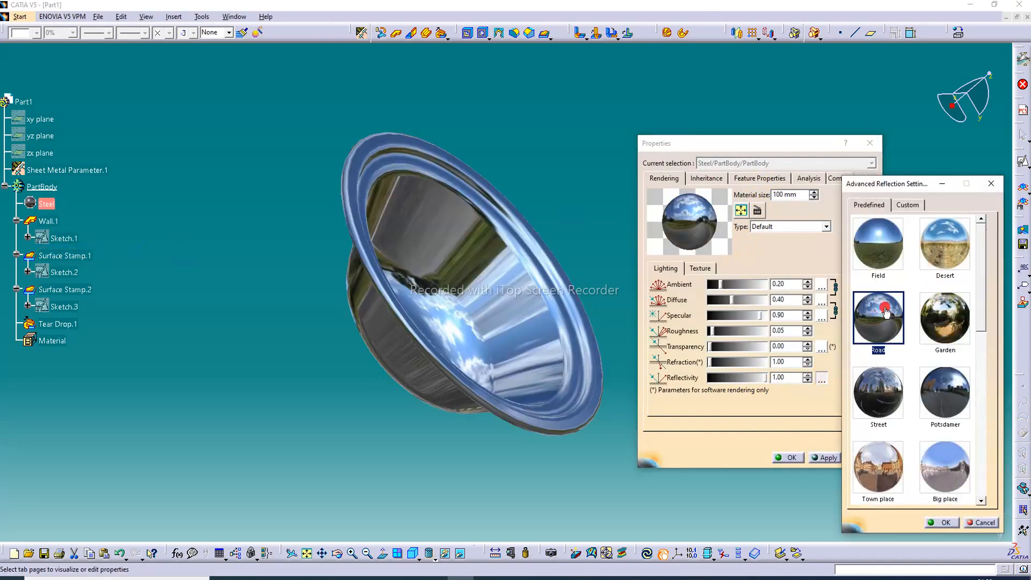
scroll(950, 427, down, 5)
click(951, 425)
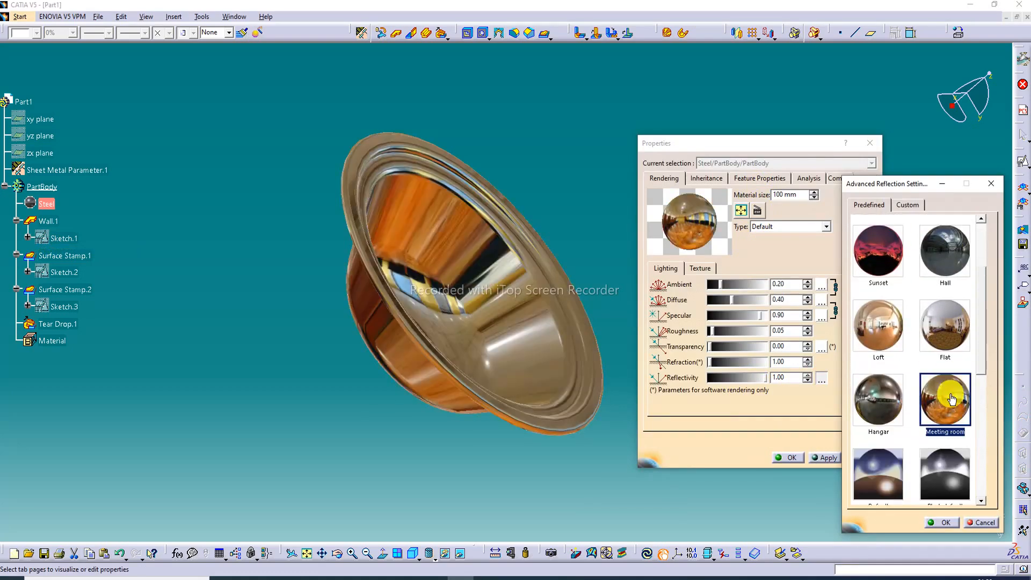
click(946, 522)
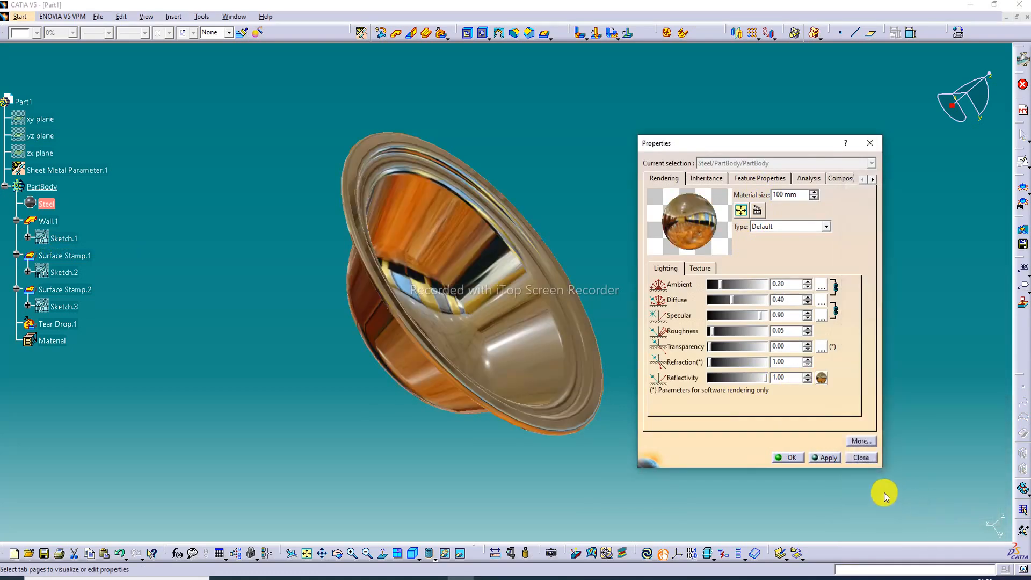
click(793, 457)
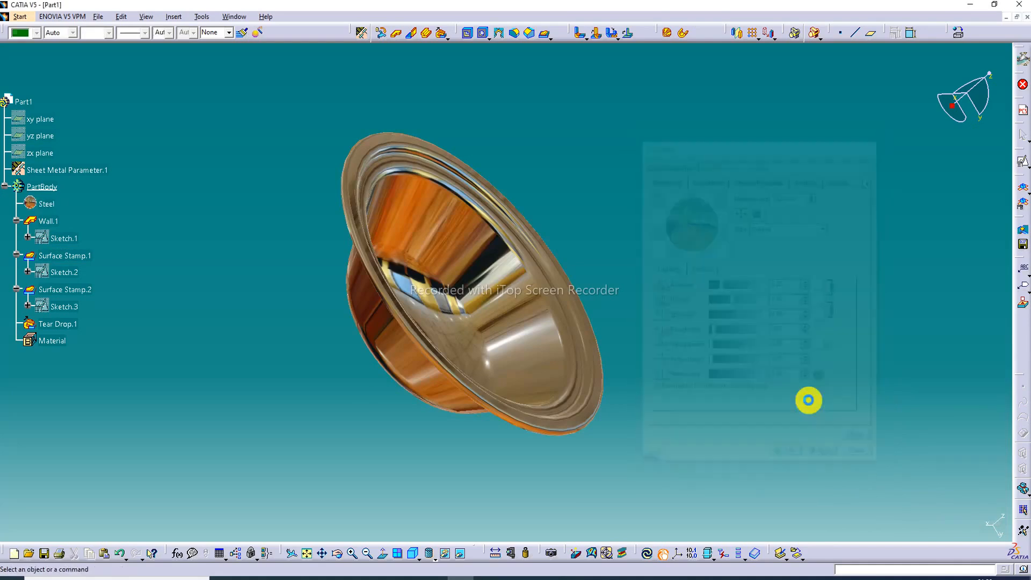
- Rotate the finished bowl to inspect its reflections and show it in the isometric view
middle_drag(485, 124, 370, 95)
middle_drag(437, 281, 451, 336)
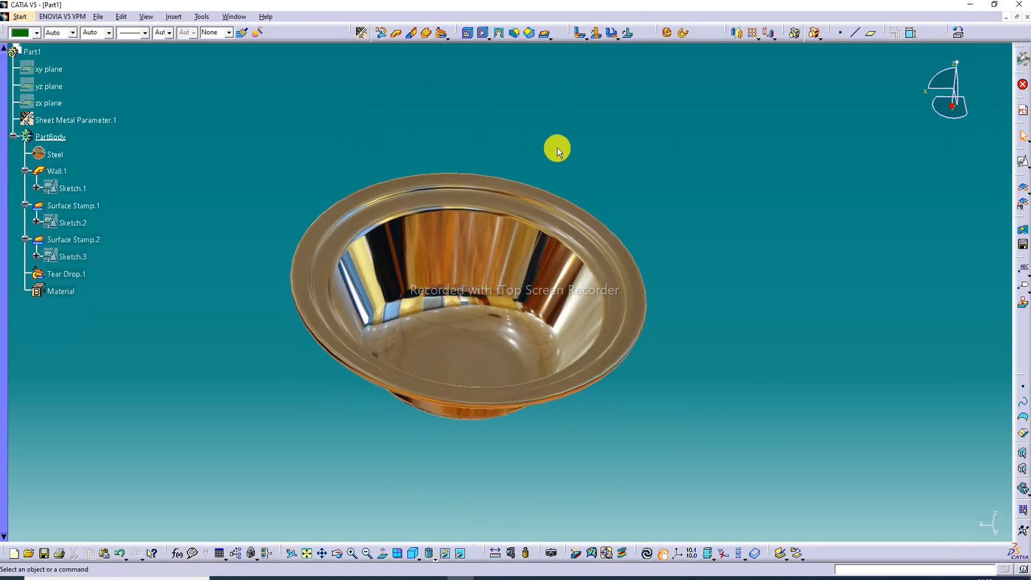
click(413, 553)
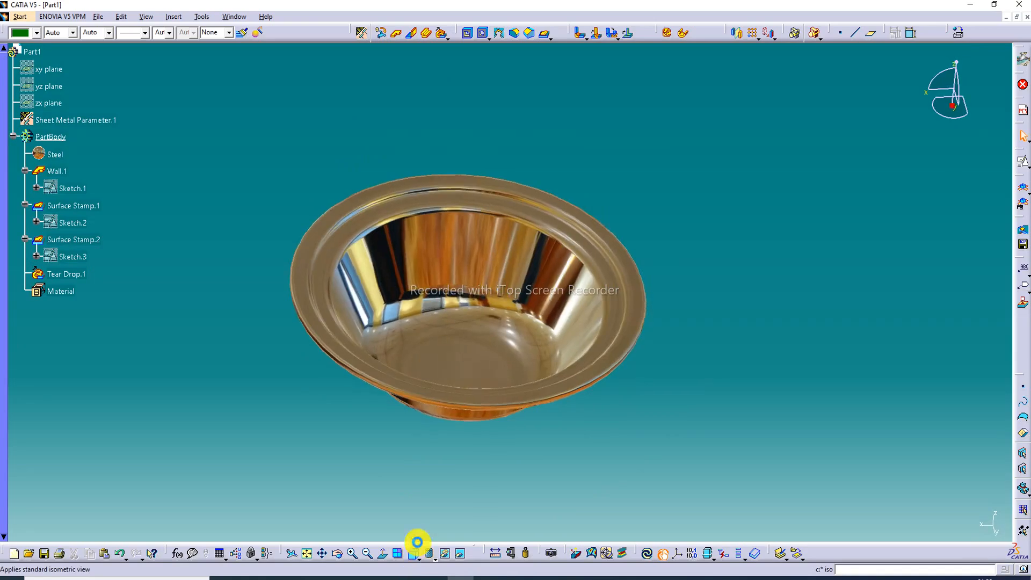
middle_drag(500, 317, 493, 285)
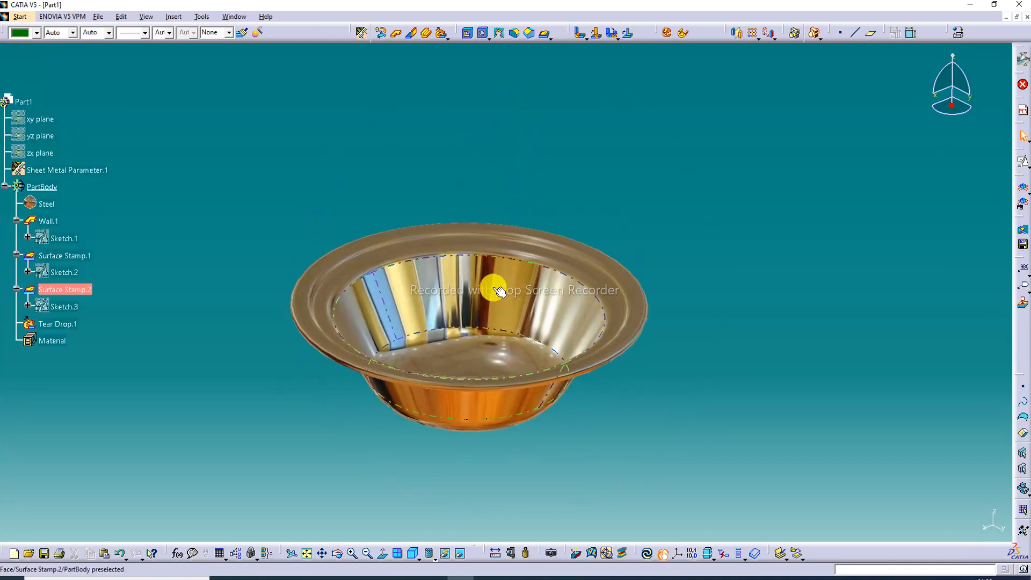
- Split the display into multiple viewpoints, enlarge the bowl in the isometric view, and tilt and enlarge it in the side view below
click(399, 556)
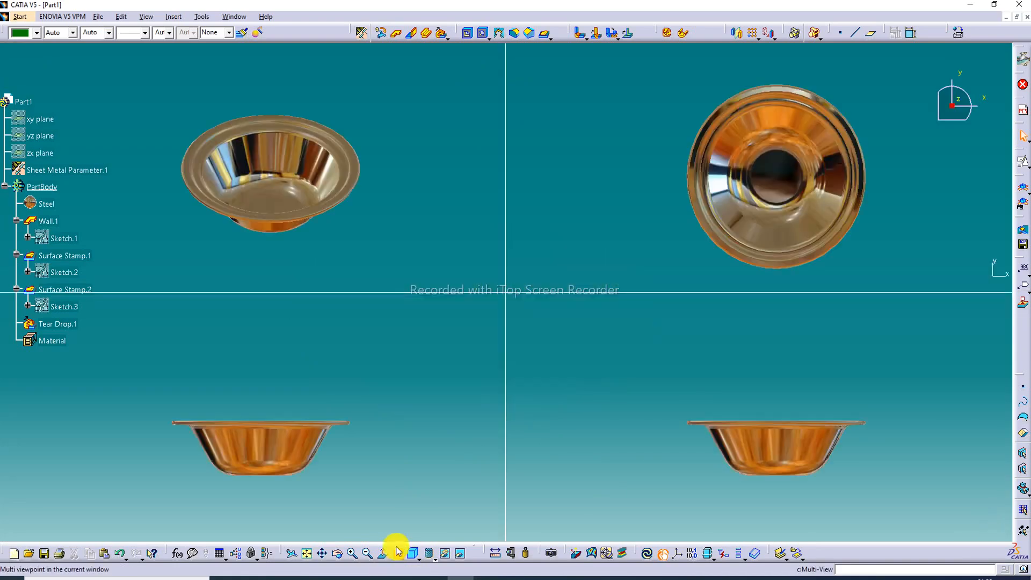
middle_drag(349, 150, 349, 153)
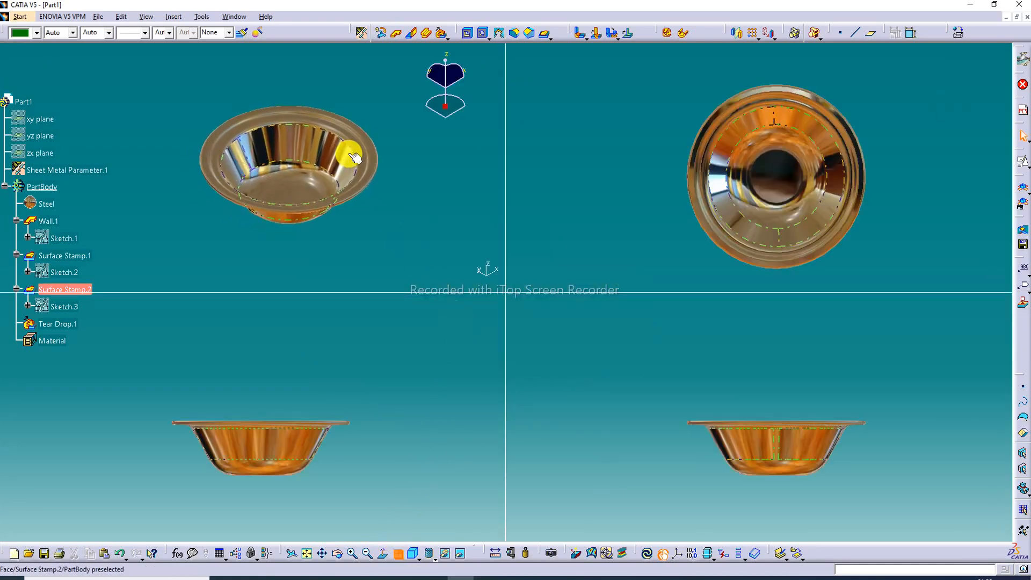
click(351, 554)
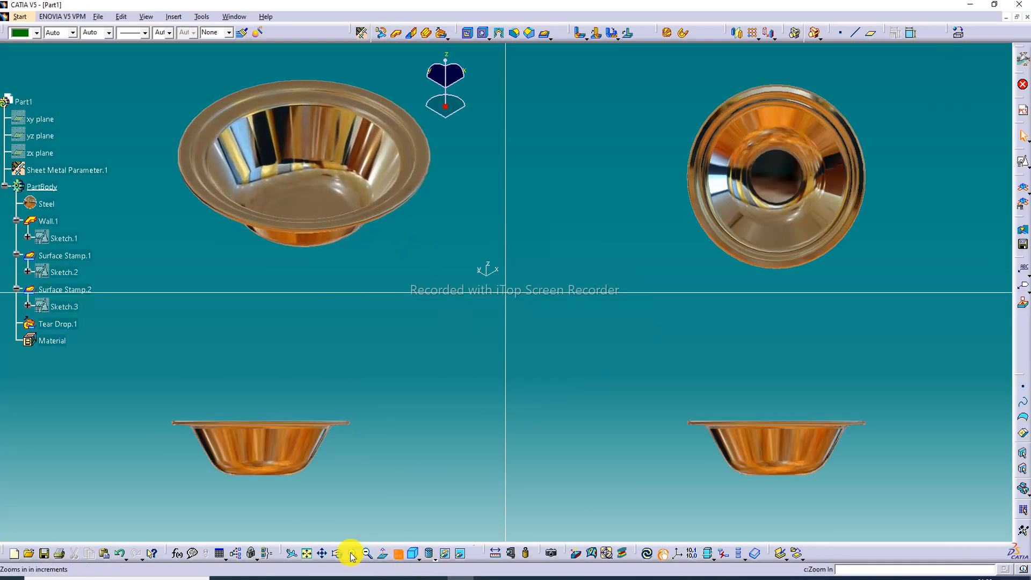
click(351, 554)
middle_drag(414, 199, 384, 211)
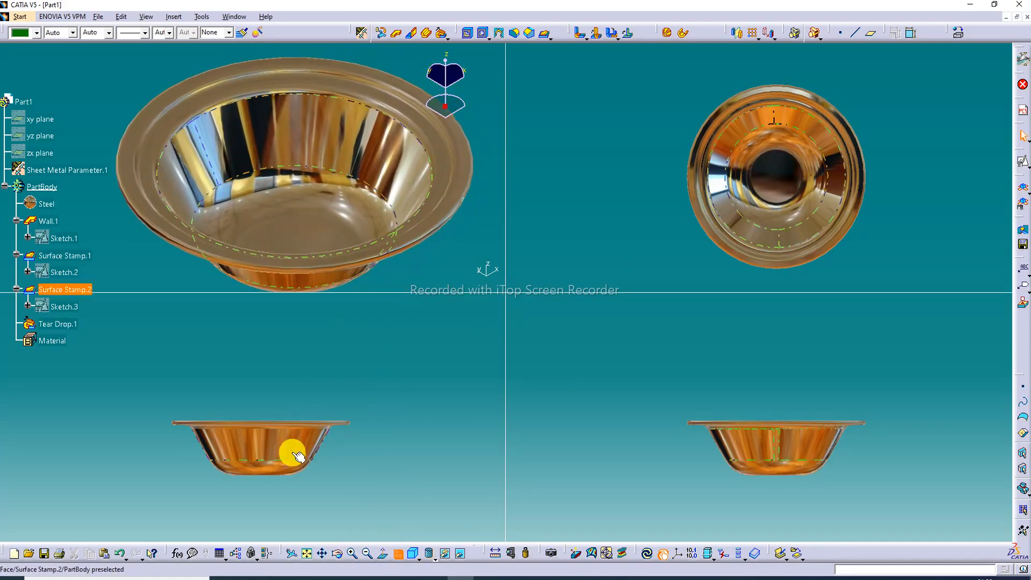
middle_drag(285, 435, 287, 484)
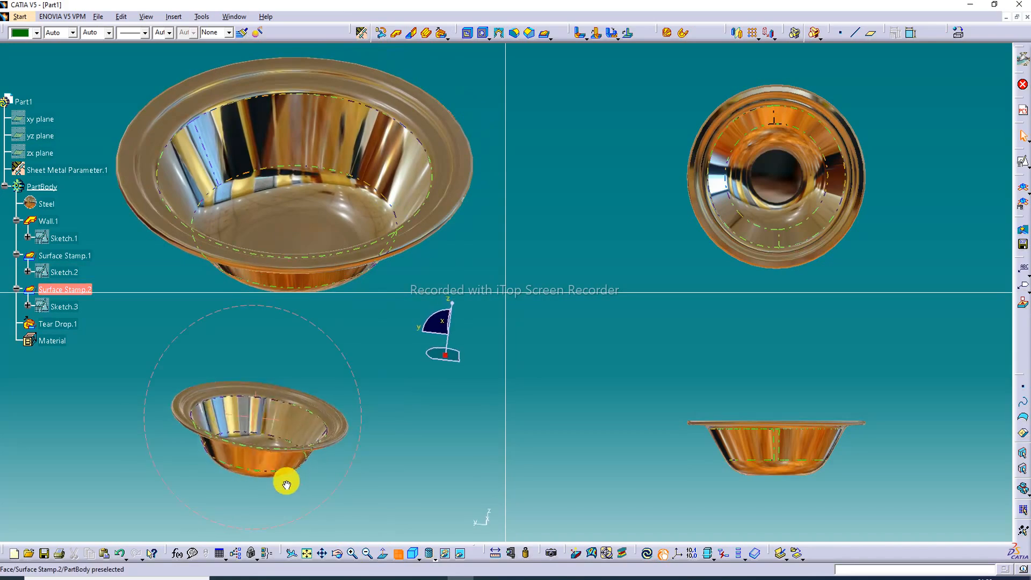
click(352, 553)
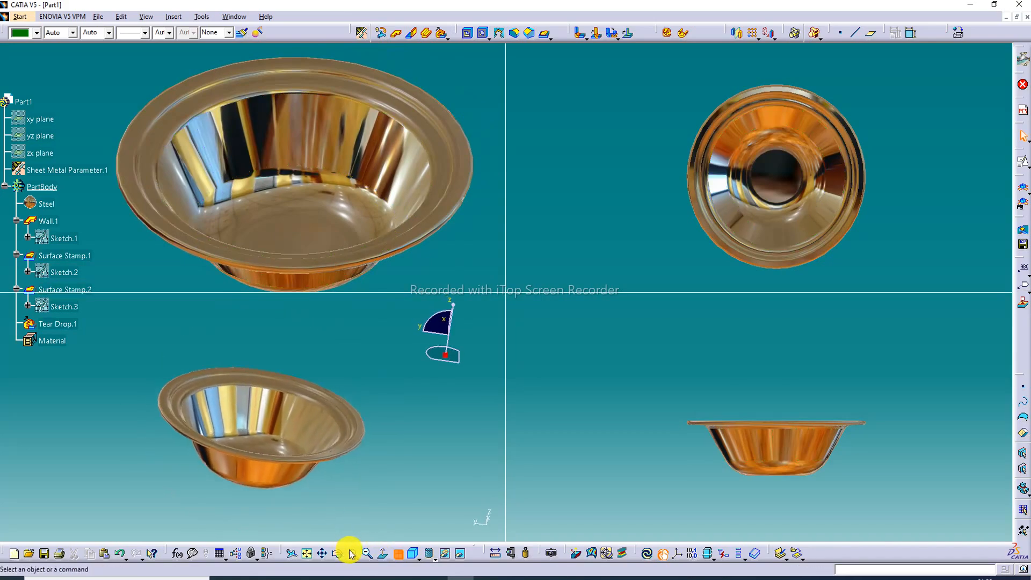
click(352, 552)
middle_drag(343, 466, 350, 447)
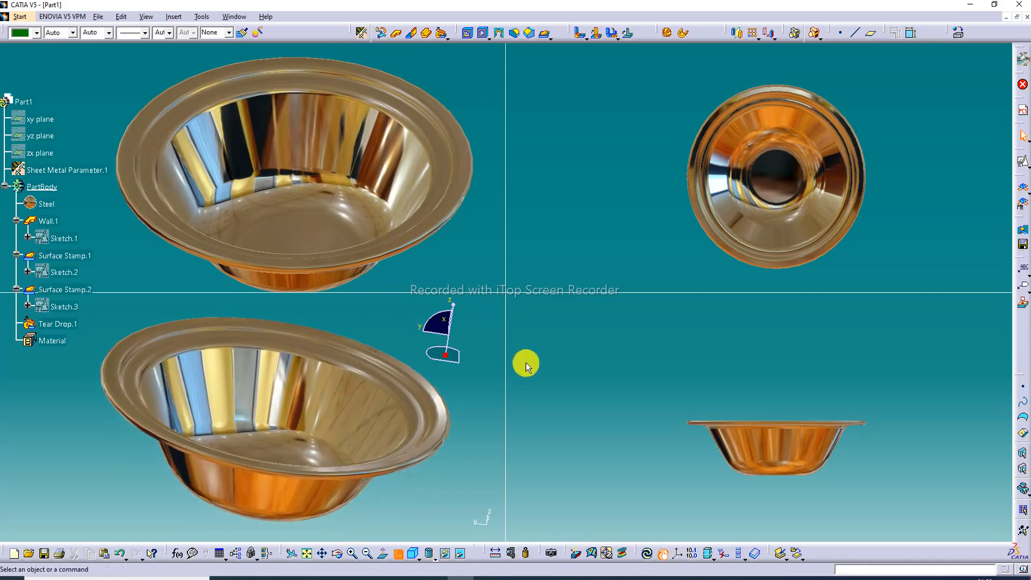
- Flip the bowl upside down in the top view and enlarge it there to show its underside
middle_drag(781, 101, 755, 150)
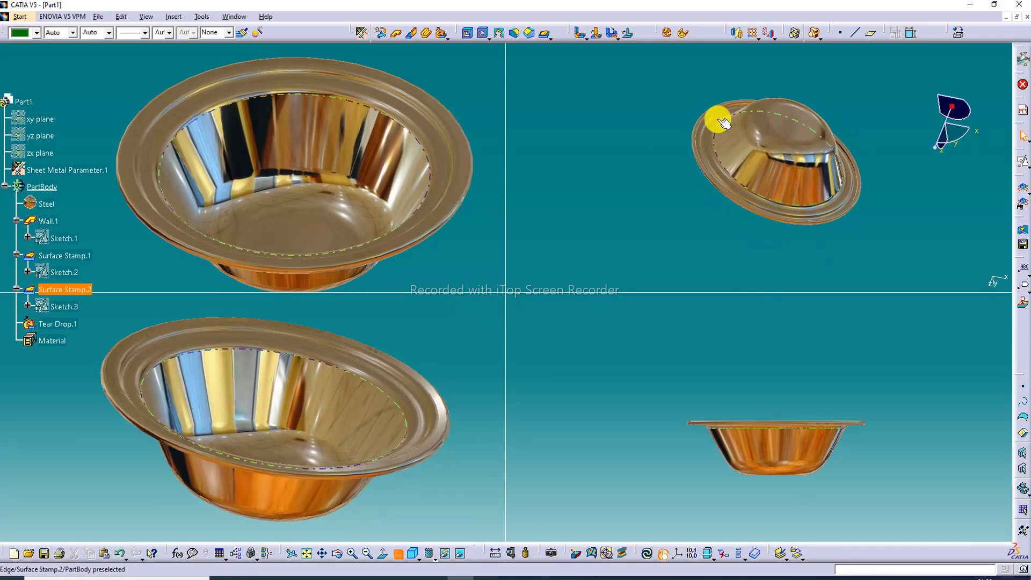
middle_drag(718, 115, 723, 168)
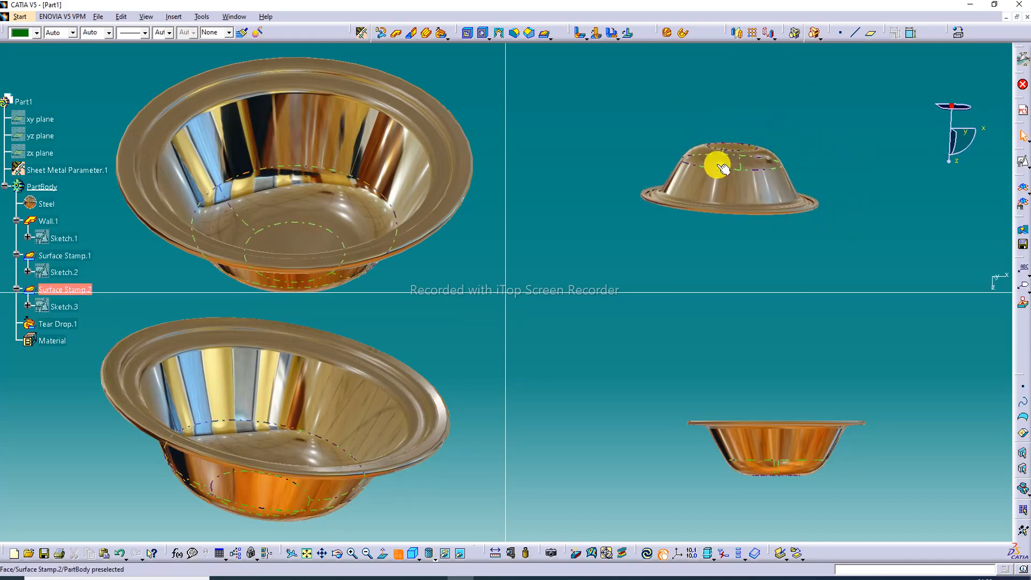
click(352, 554)
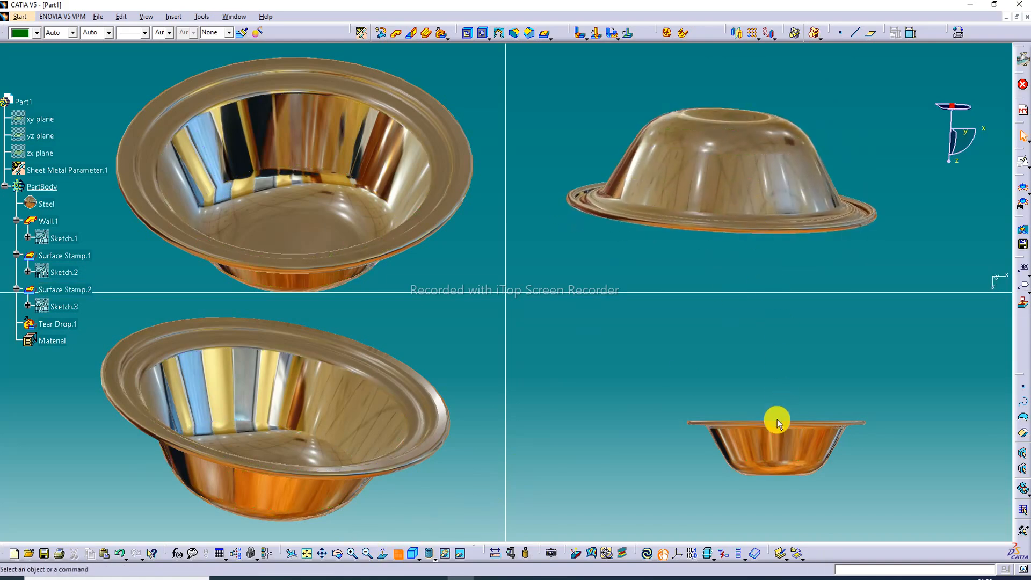
- Tilt and enlarge the bowl in the front view to show its inside, and fine-tune the tilt in the other viewpoints
middle_drag(773, 426, 785, 474)
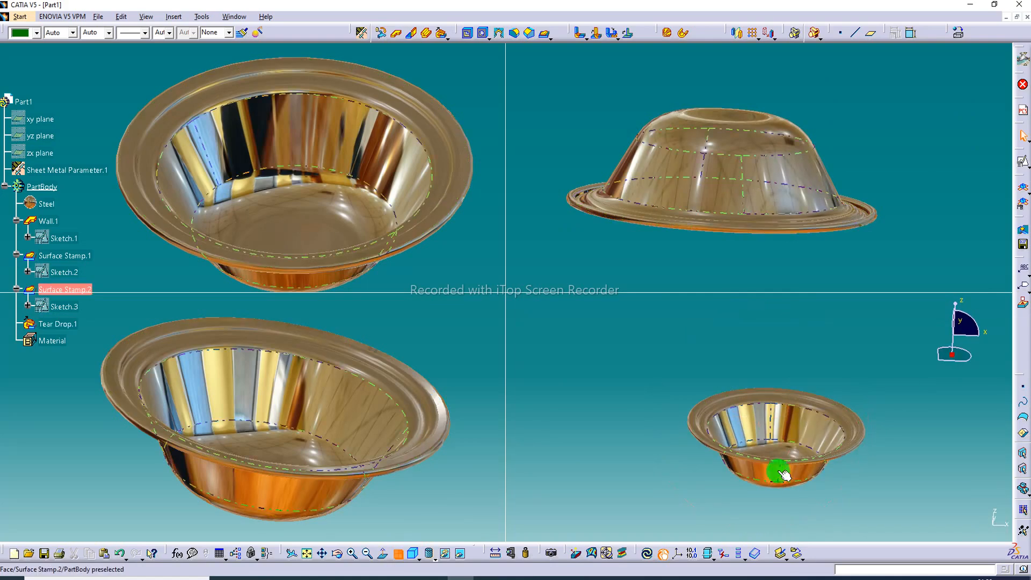
click(353, 554)
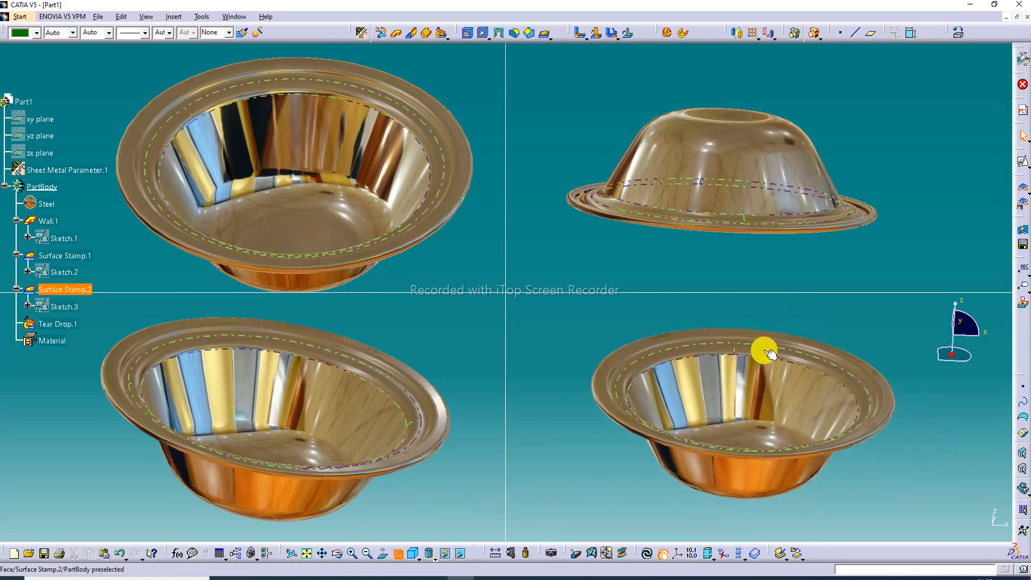
middle_drag(731, 456, 751, 470)
middle_drag(350, 392, 348, 401)
middle_drag(403, 218, 405, 214)
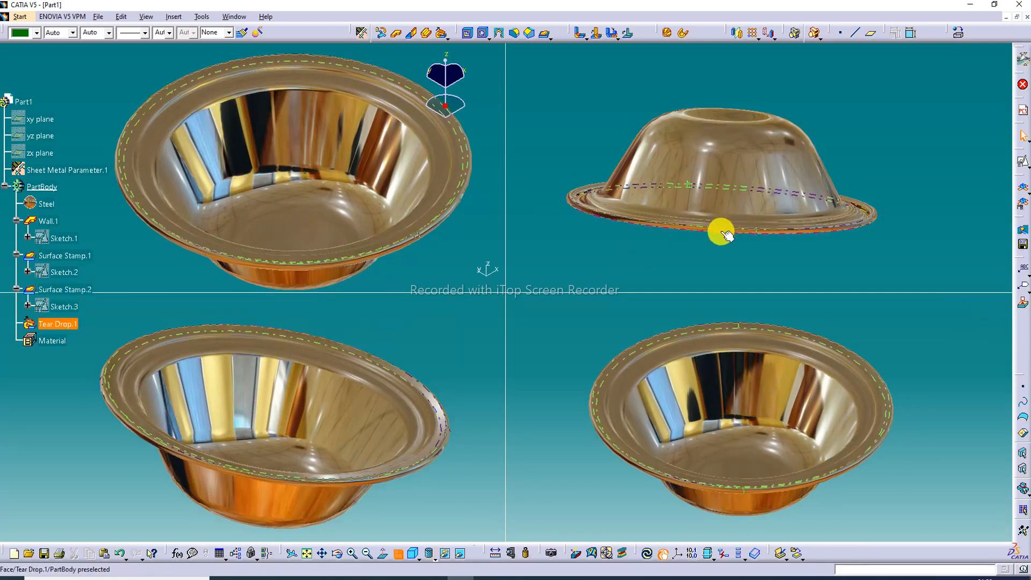
- Enlarge the upside-down bowl further and adjust its rotation to examine the reflections on its base and rim
click(698, 252)
click(351, 554)
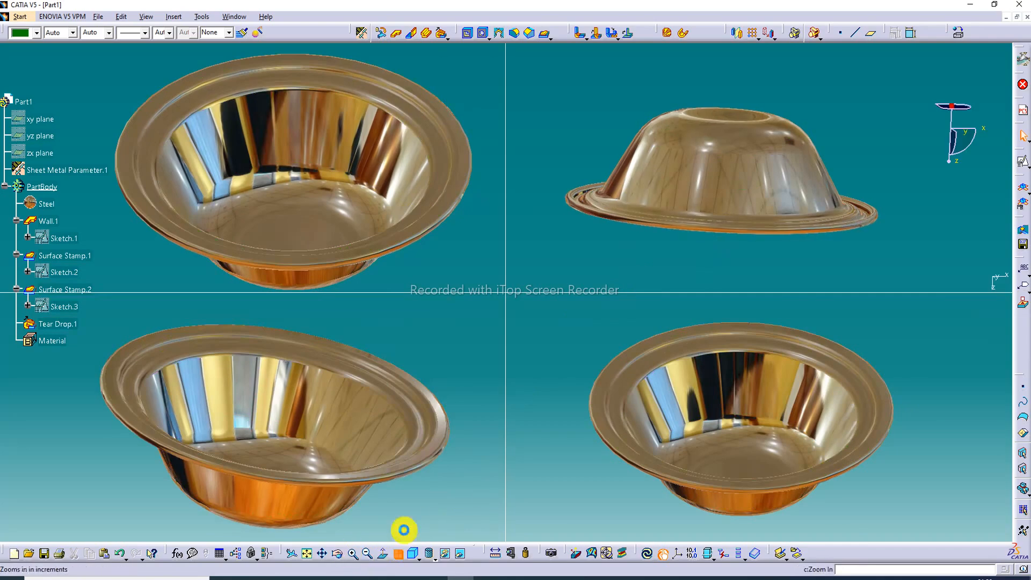
middle_drag(688, 231, 732, 220)
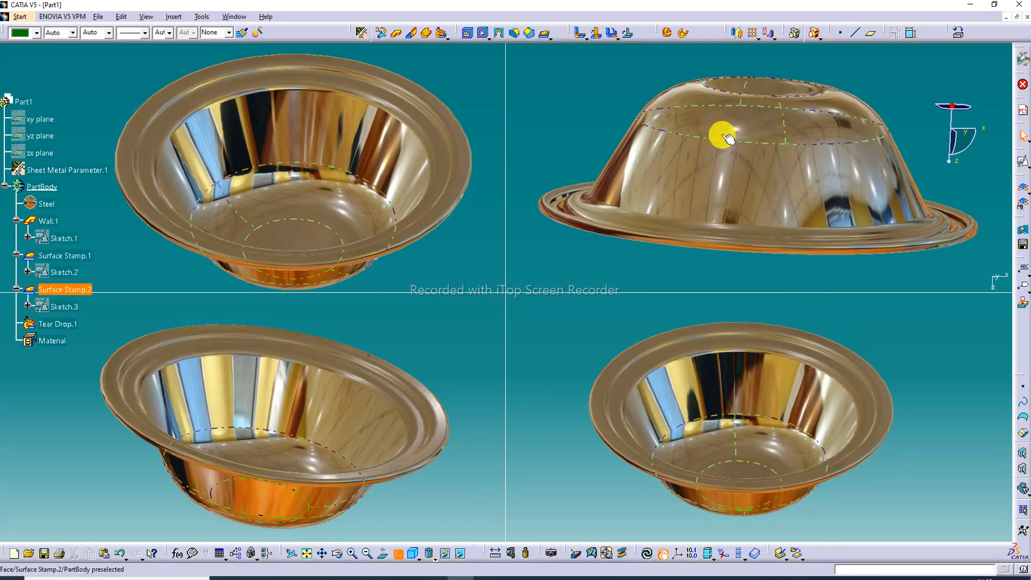
middle_drag(724, 136, 725, 139)
middle_drag(901, 216, 900, 204)
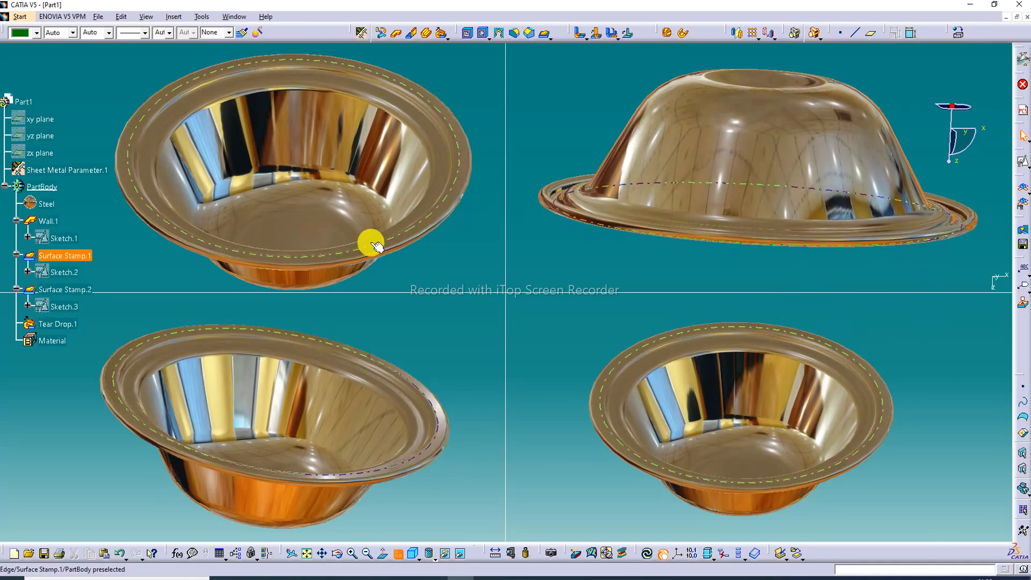
mouse_move(306, 356)
middle_down()
mouse_move(288, 356)
mouse_move(304, 354)
middle_up()
middle_drag(692, 364, 689, 358)
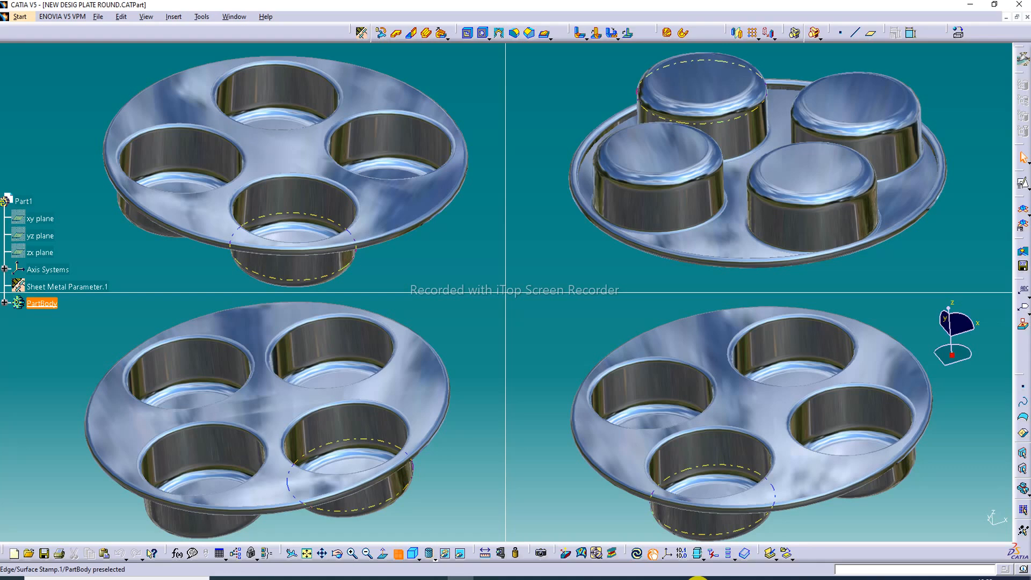
- Show the round four-cup plate in a single viewpoint and rotate it to examine its top and underside
click(432, 579)
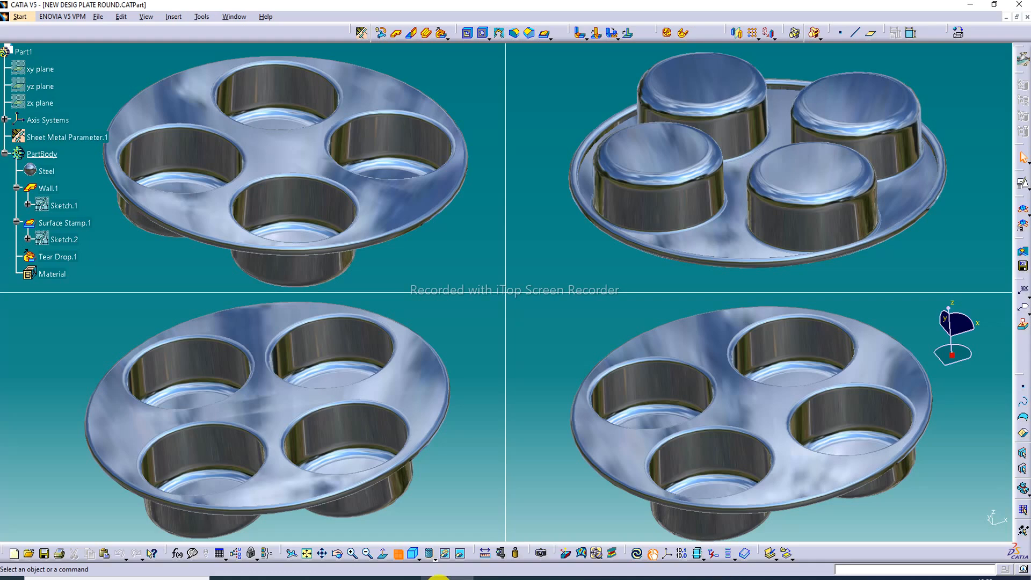
click(398, 556)
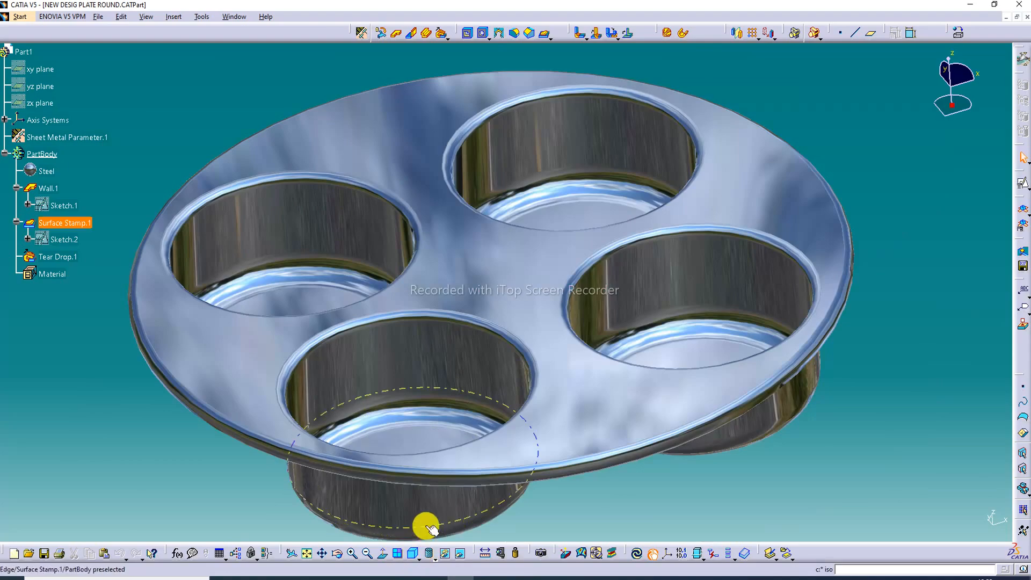
middle_drag(551, 304, 424, 172)
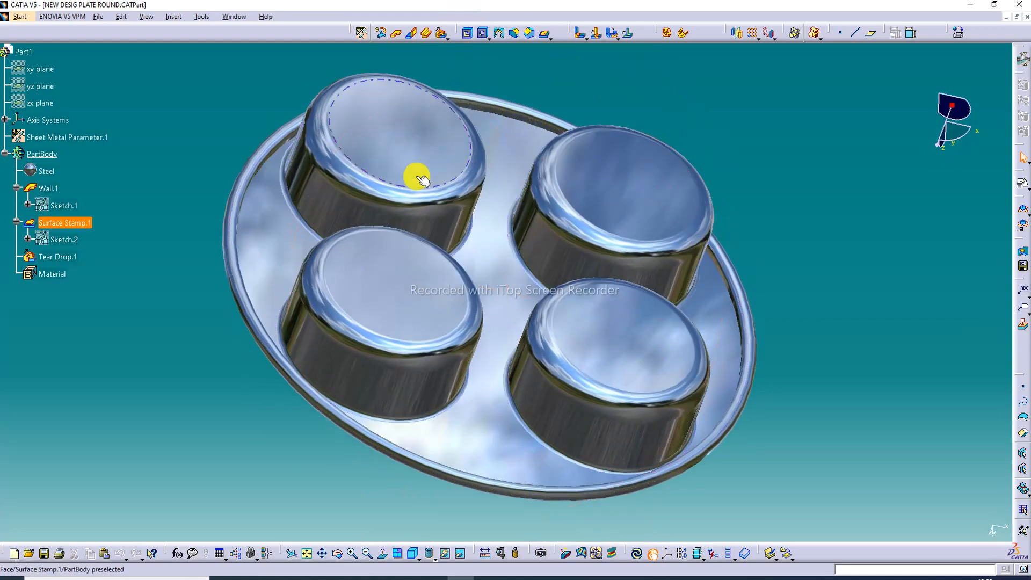
middle_drag(319, 181, 762, 154)
middle_drag(543, 200, 532, 120)
middle_drag(562, 182, 582, 335)
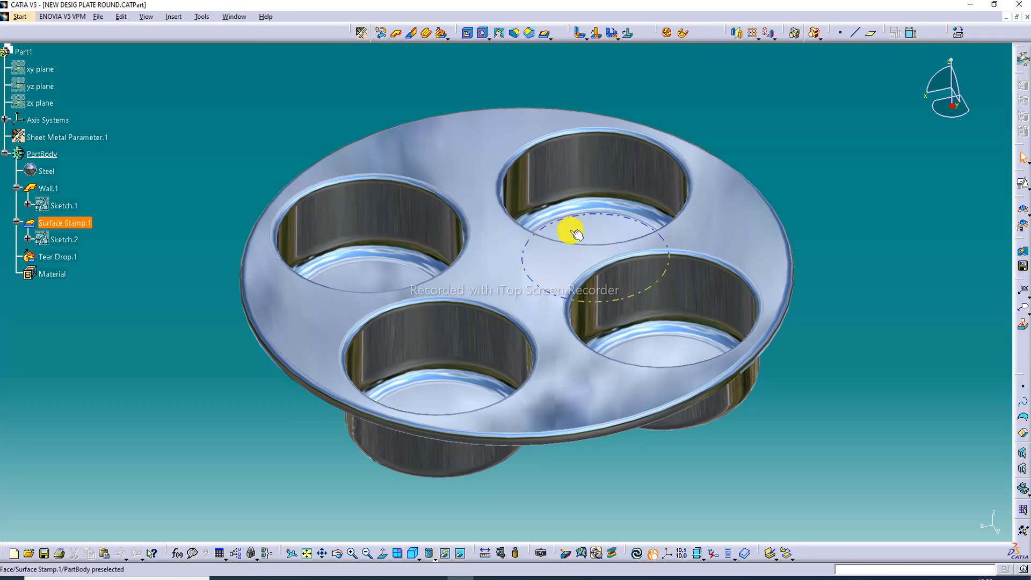
middle_drag(486, 257, 714, 215)
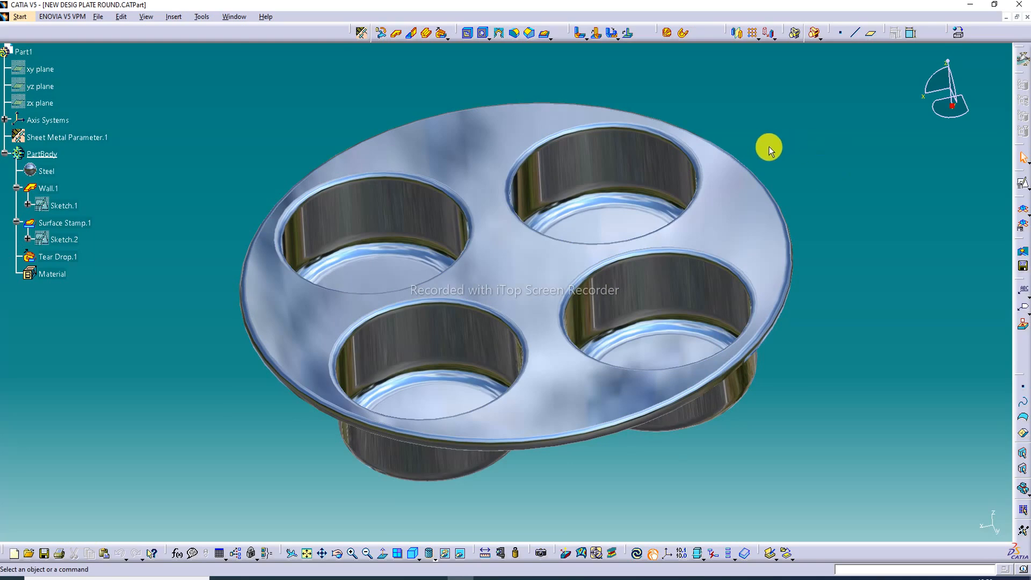
- Close the round plate document and create a new Generative Sheetmetal Design part named Part1 with hybrid design enabled
click(1026, 18)
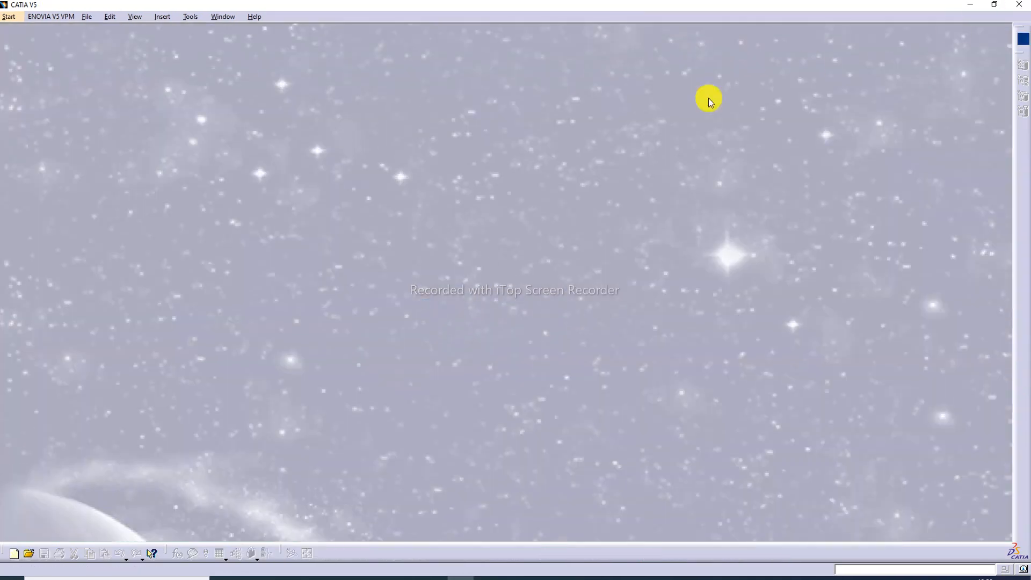
click(9, 16)
mouse_move(86, 47)
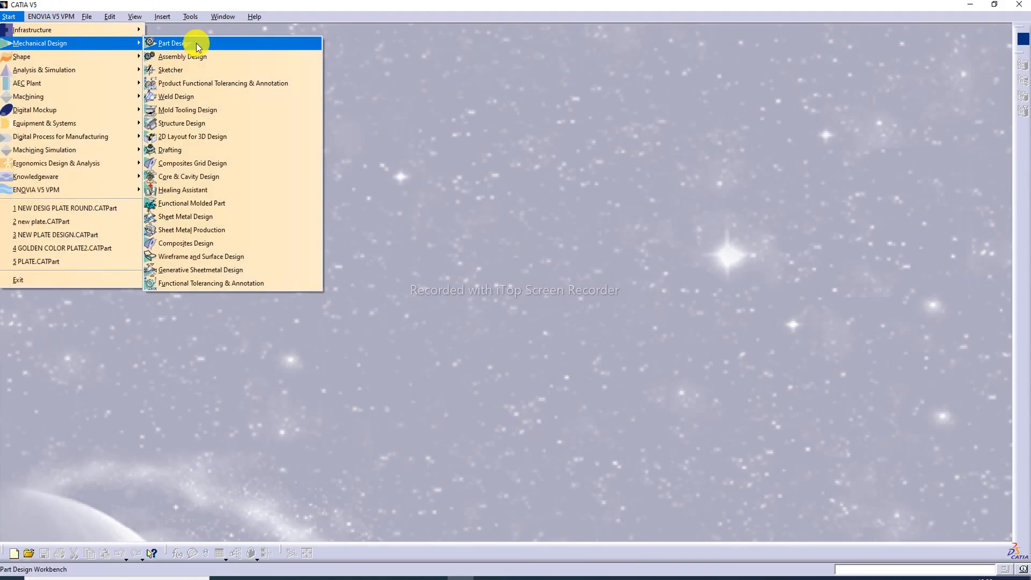
click(189, 269)
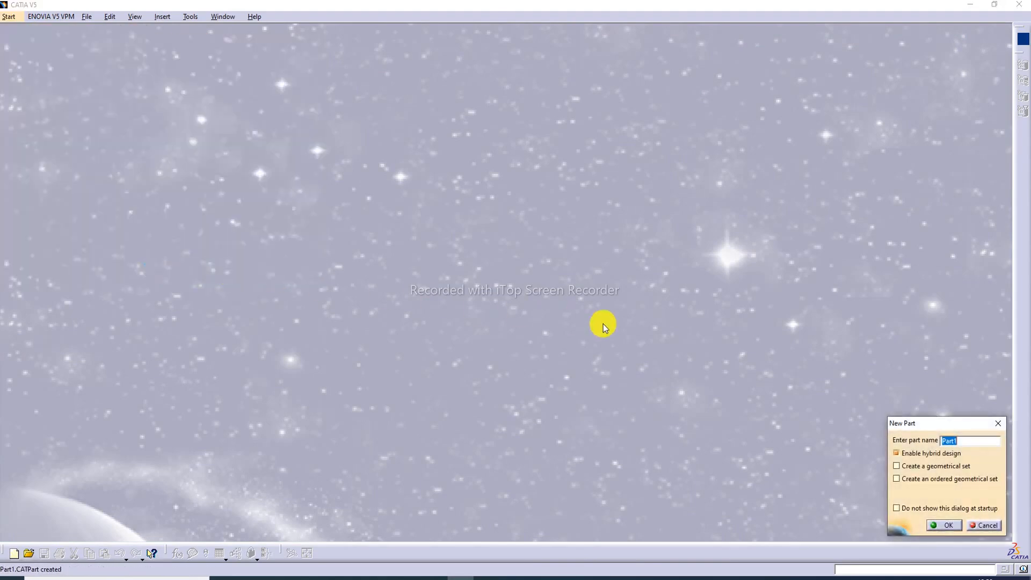
click(950, 526)
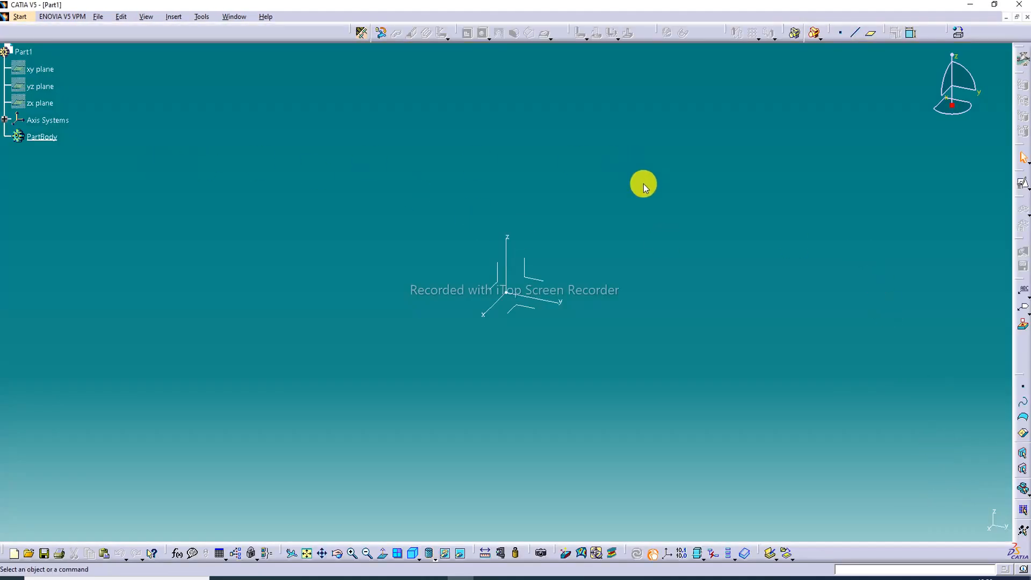
- Create a positioned sketch on the absolute axis system's XY plane with the axes swapped and the V direction reversed
click(525, 311)
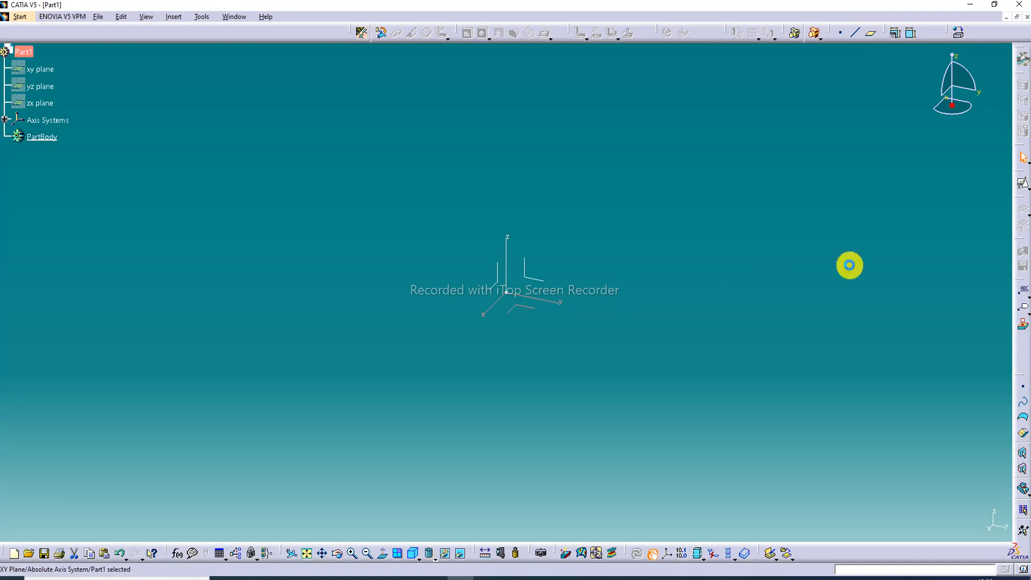
click(1027, 186)
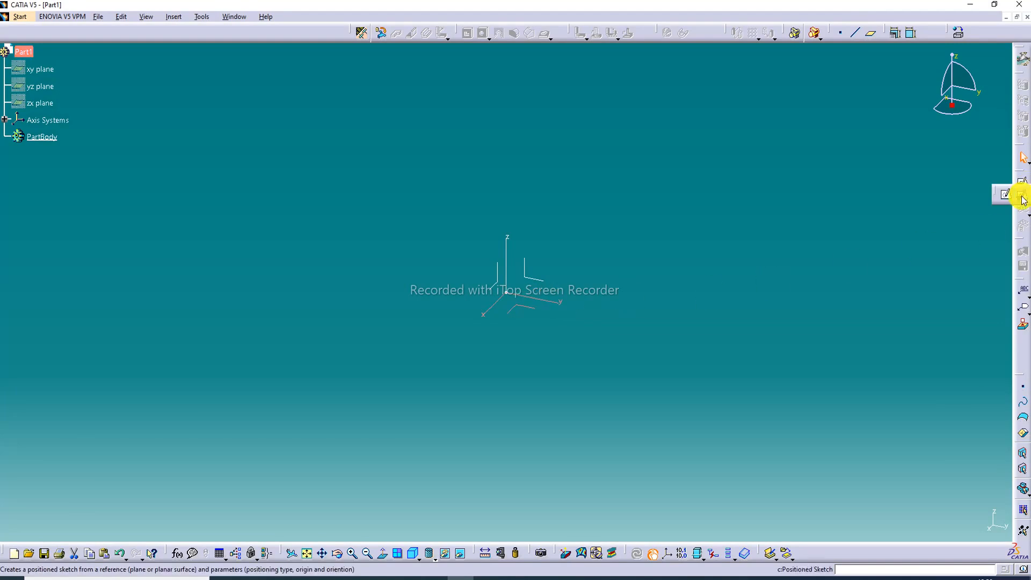
click(1023, 197)
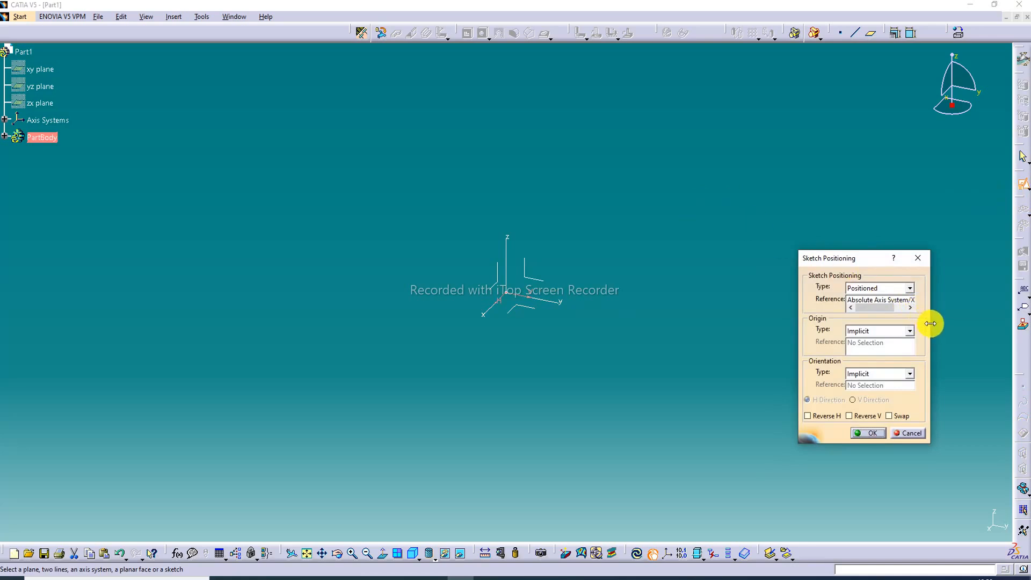
drag(930, 325, 984, 329)
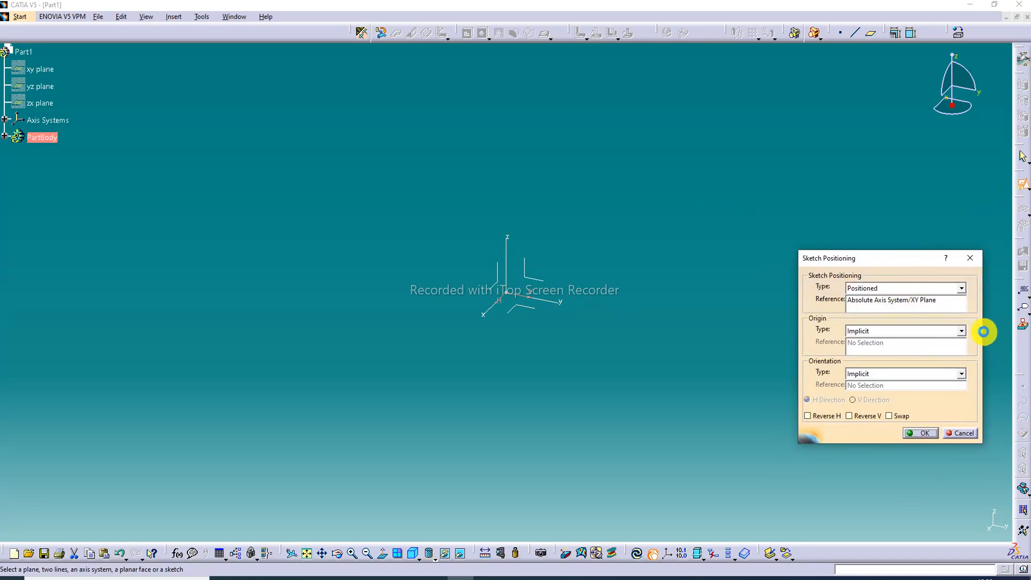
click(903, 416)
click(875, 416)
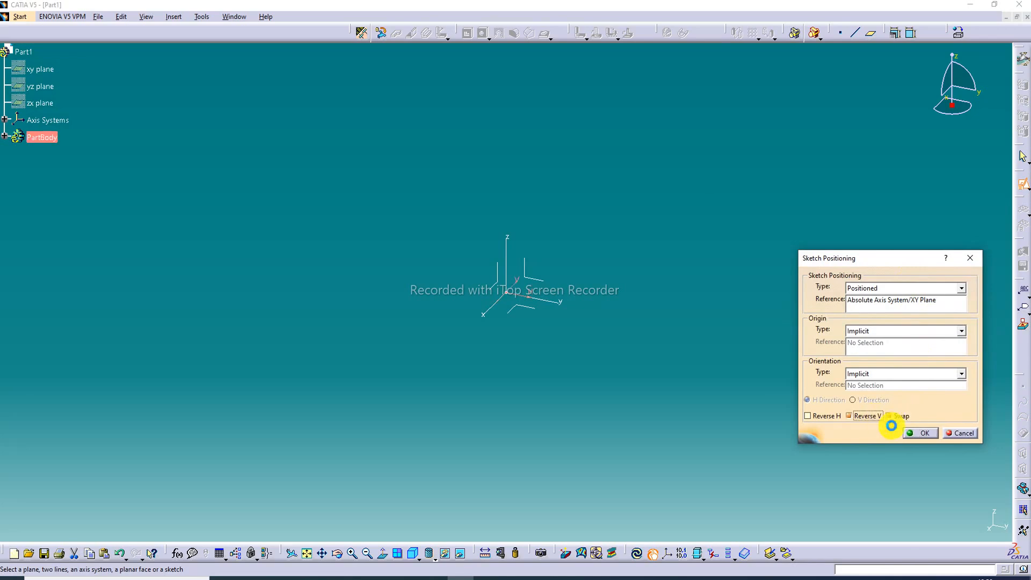
click(920, 435)
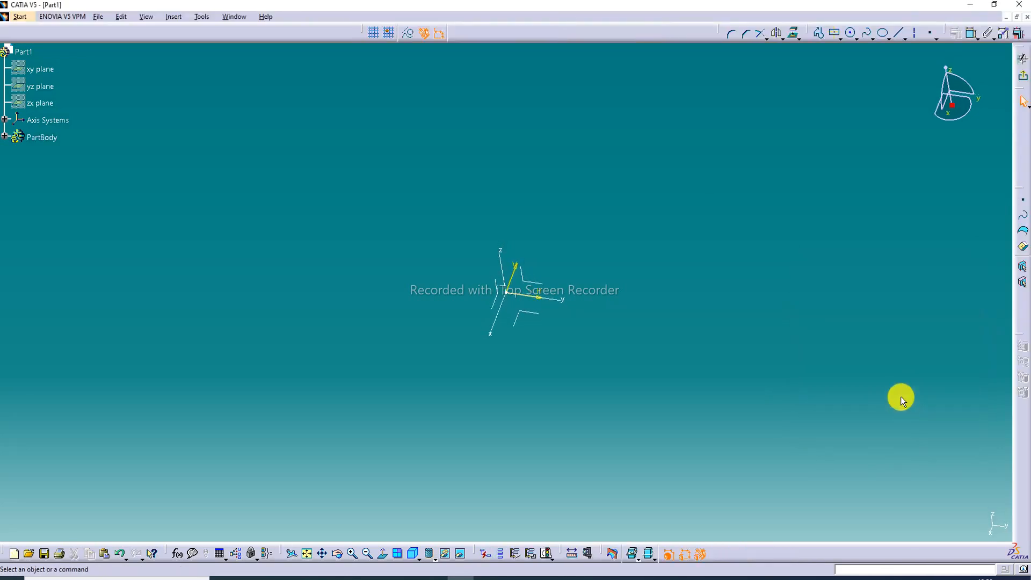
- Sketch a circle about 192 mm in diameter centred on the origin
click(854, 35)
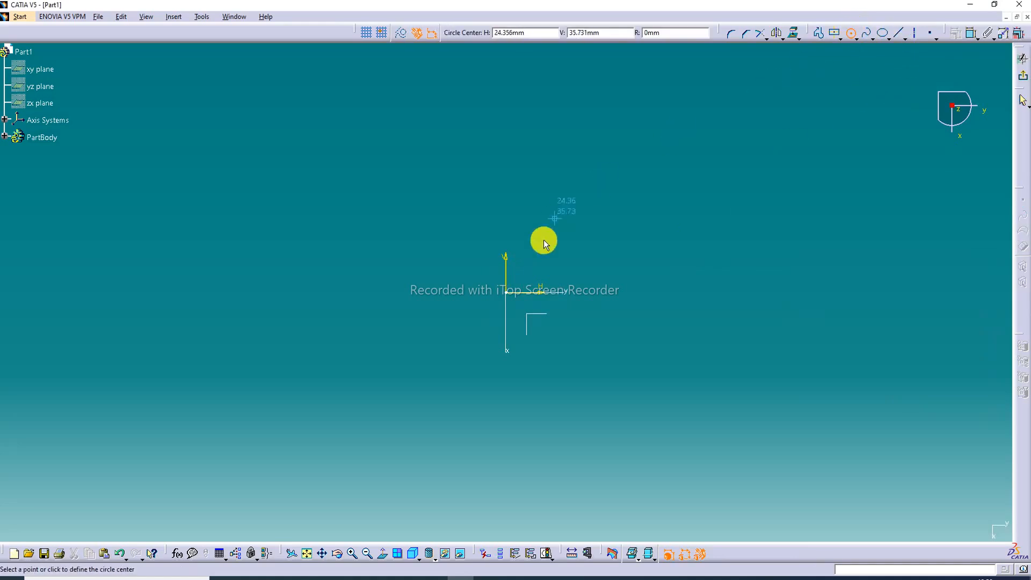
click(505, 291)
click(649, 162)
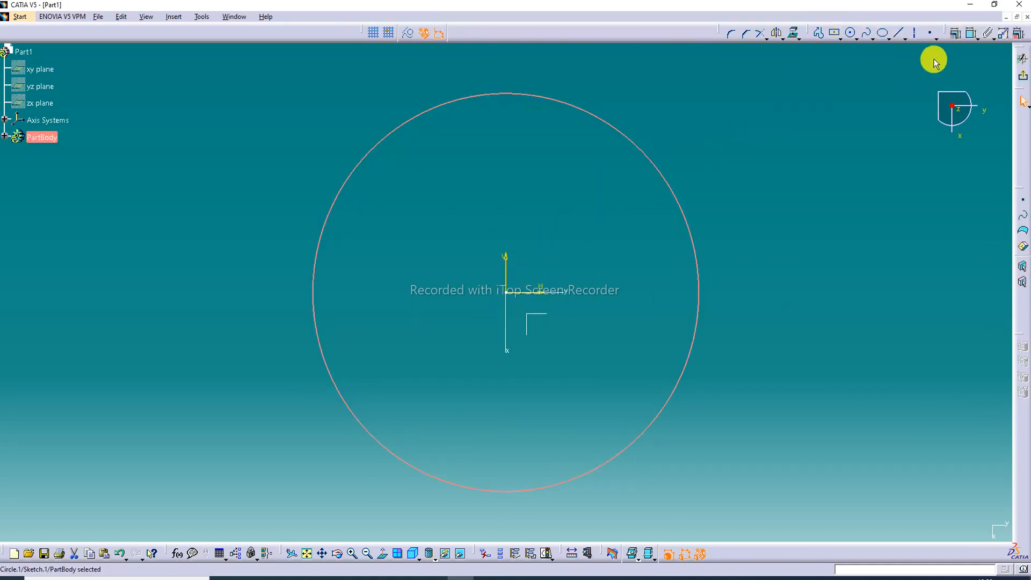
- Constrain the circle's diameter to 225 mm and exit the sketch
click(970, 36)
click(776, 131)
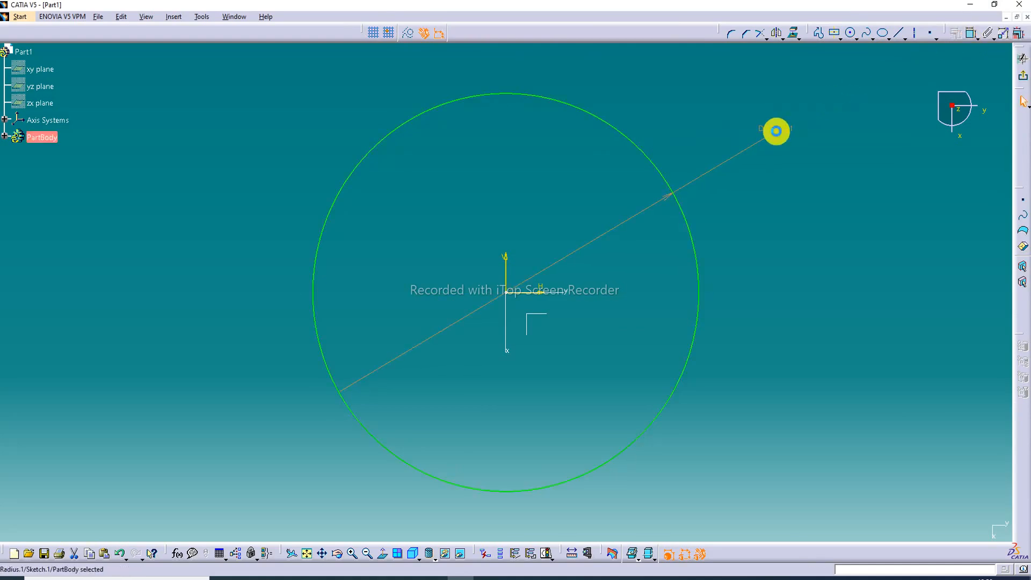
double_click(776, 132)
text(225)
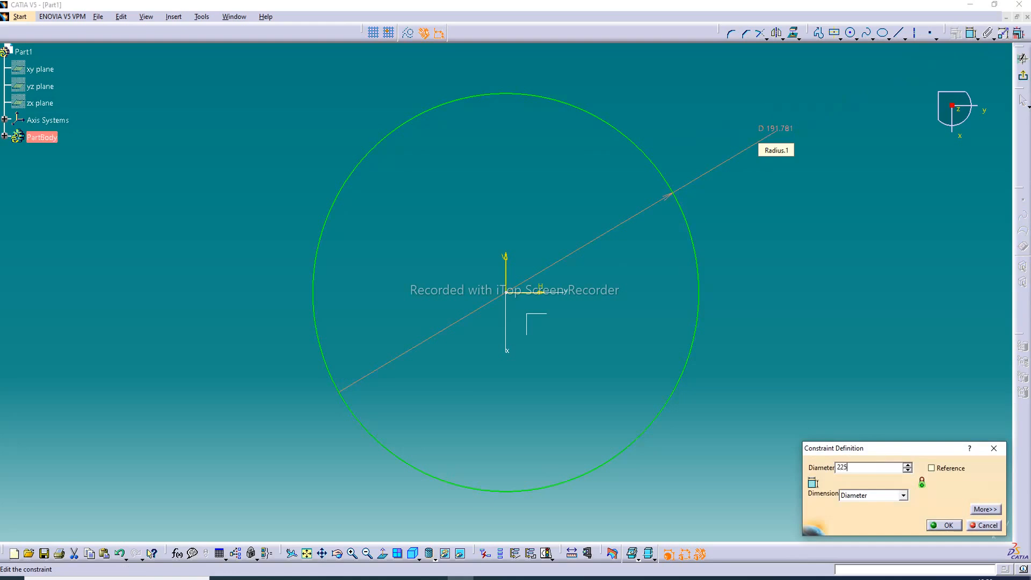
click(777, 131)
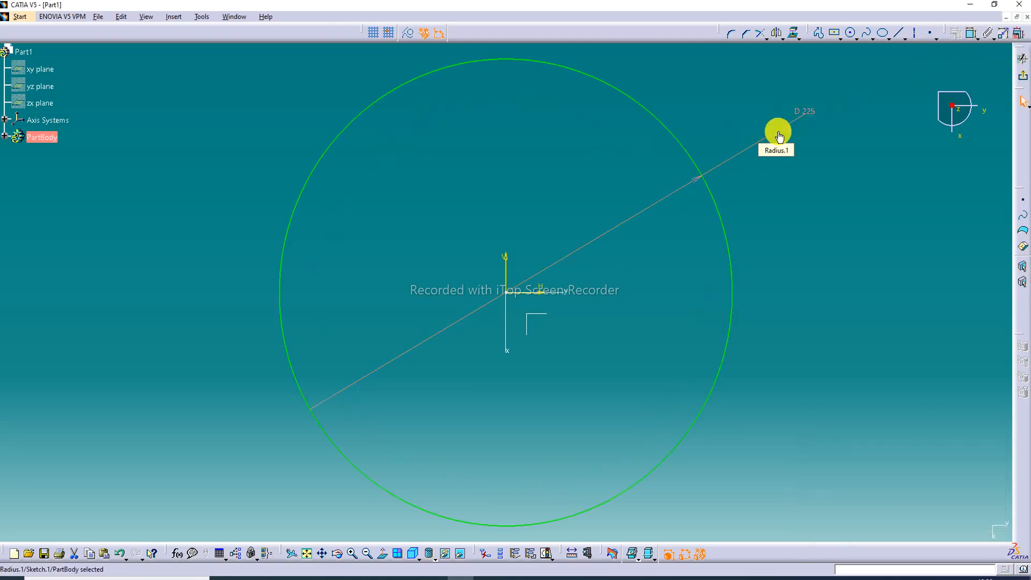
click(872, 132)
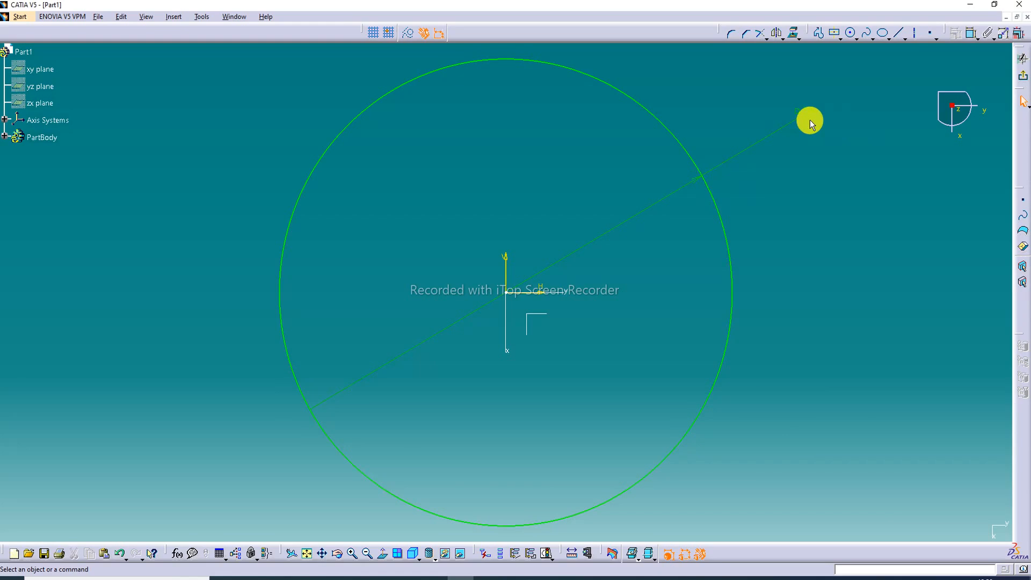
click(1024, 80)
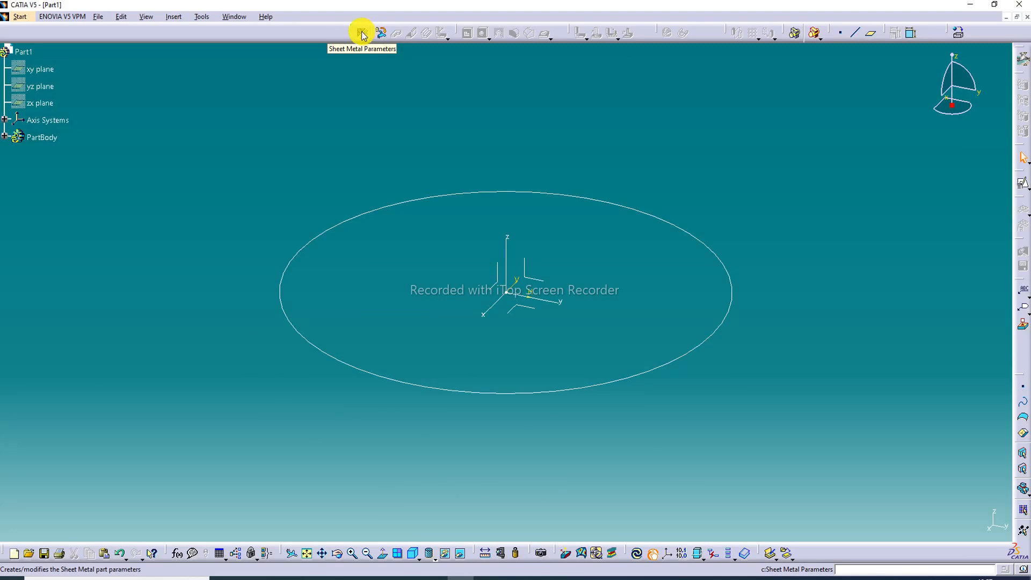
- Define the sheet metal parameters with a 1 mm thickness and a 4 mm default bend radius
click(362, 34)
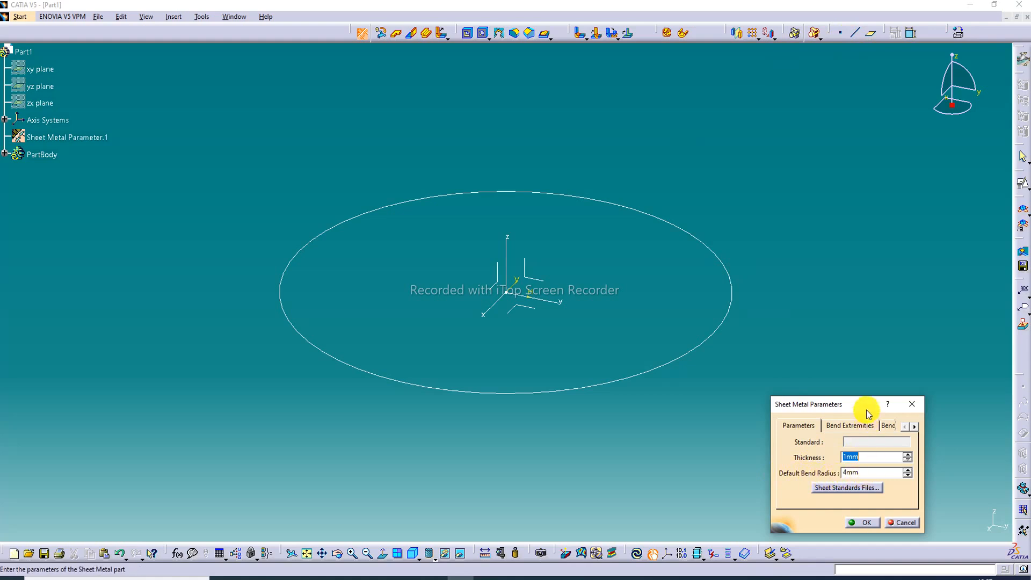
click(866, 524)
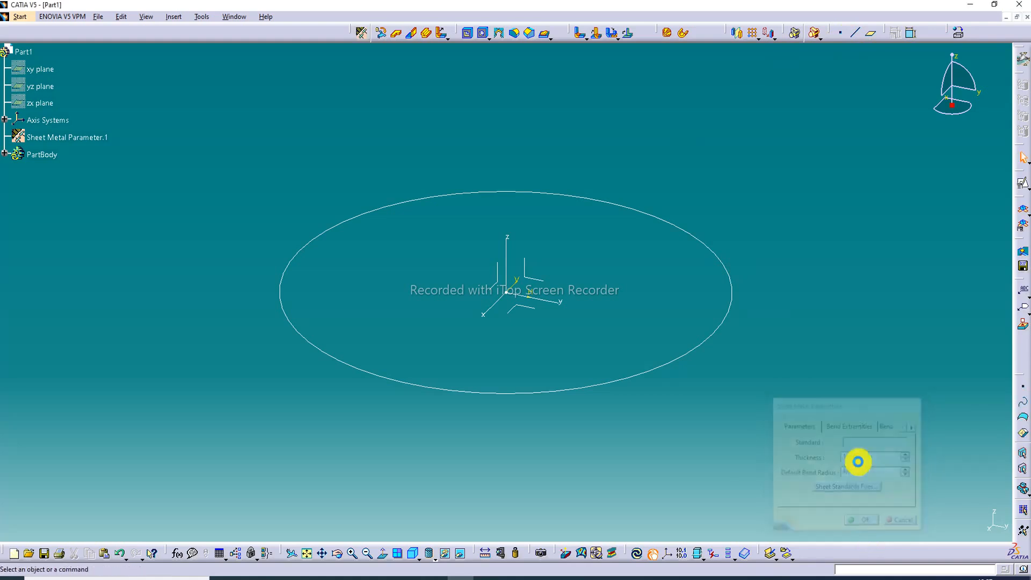
- Create a sheet metal wall from the circular sketch
click(395, 34)
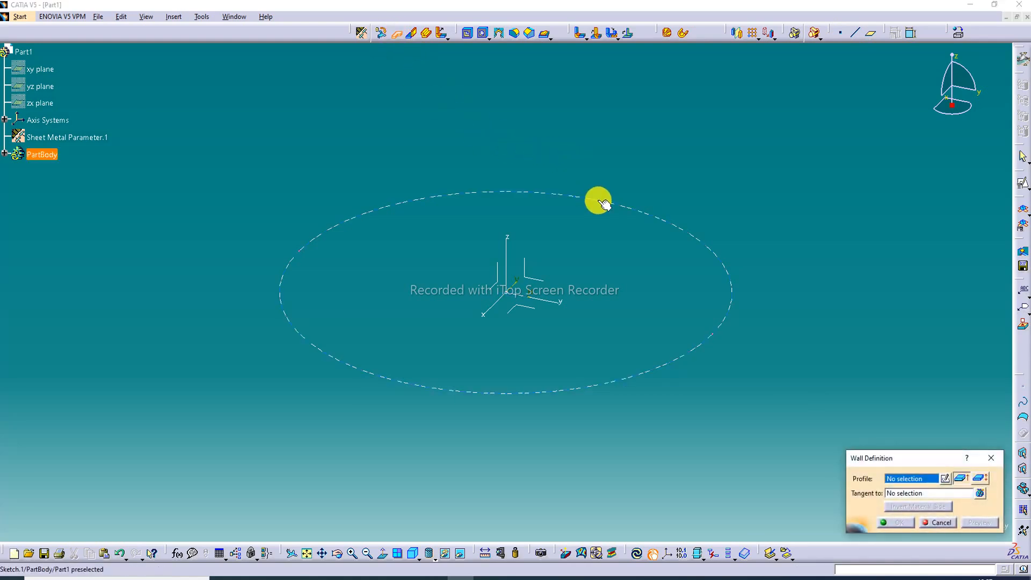
click(599, 200)
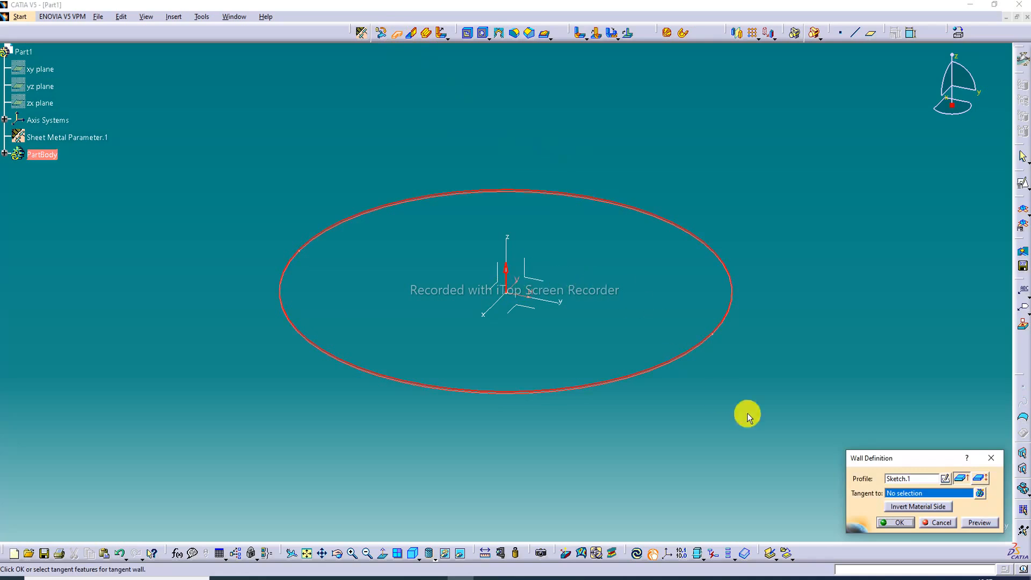
click(896, 523)
click(875, 443)
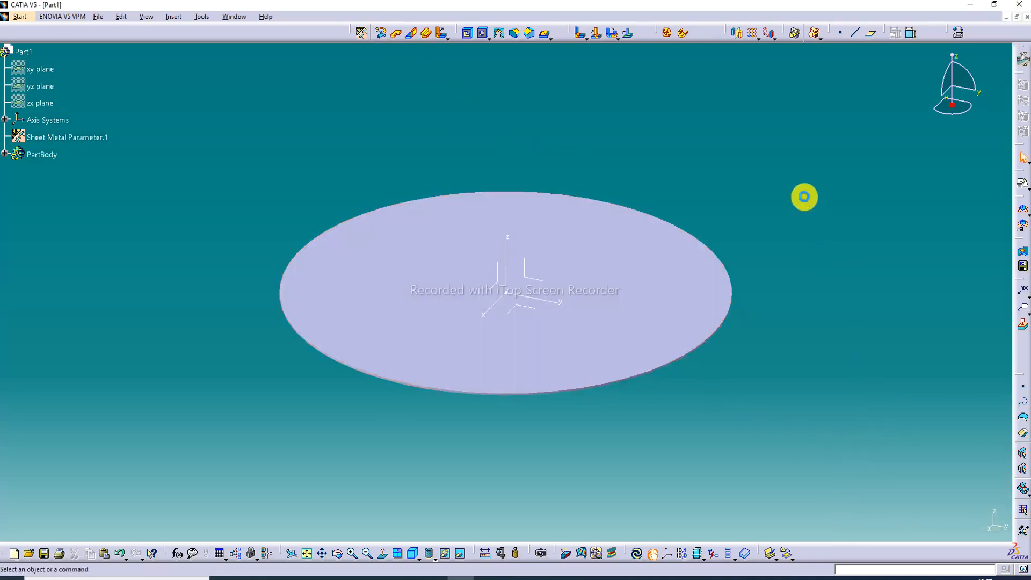
- Display the wall shaded with its edges and hide the absolute axis system
click(432, 555)
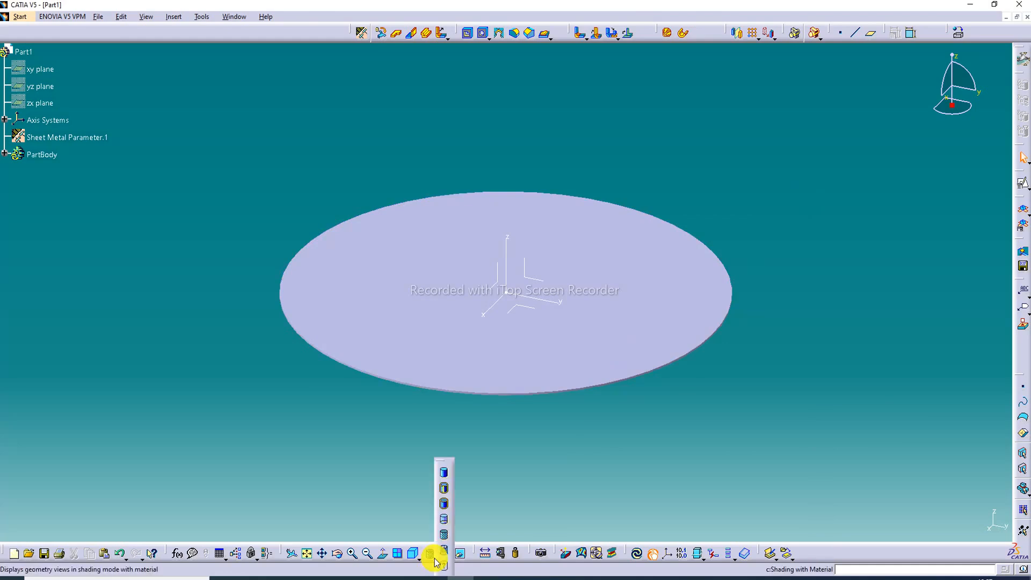
click(445, 504)
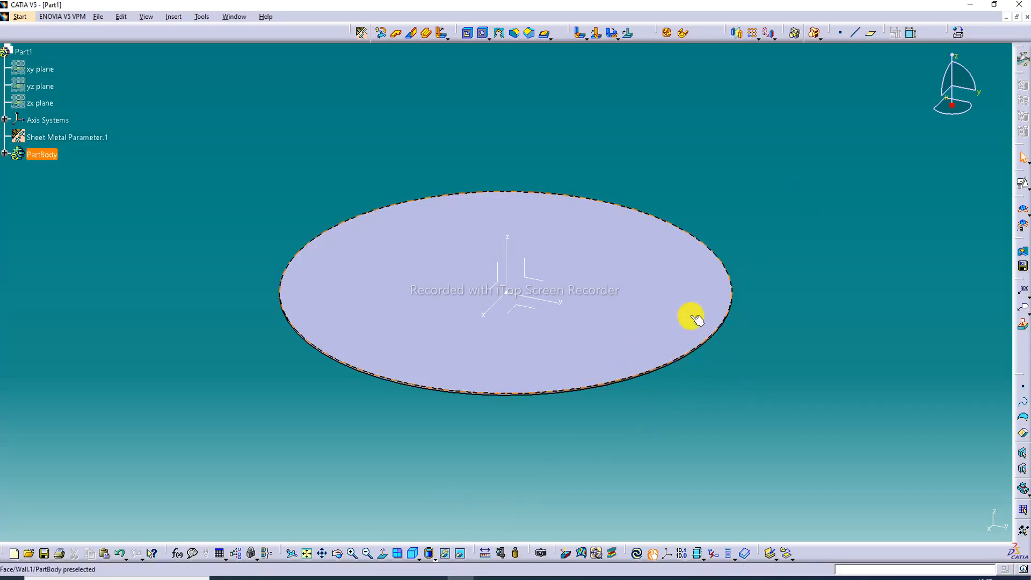
right_click(507, 255)
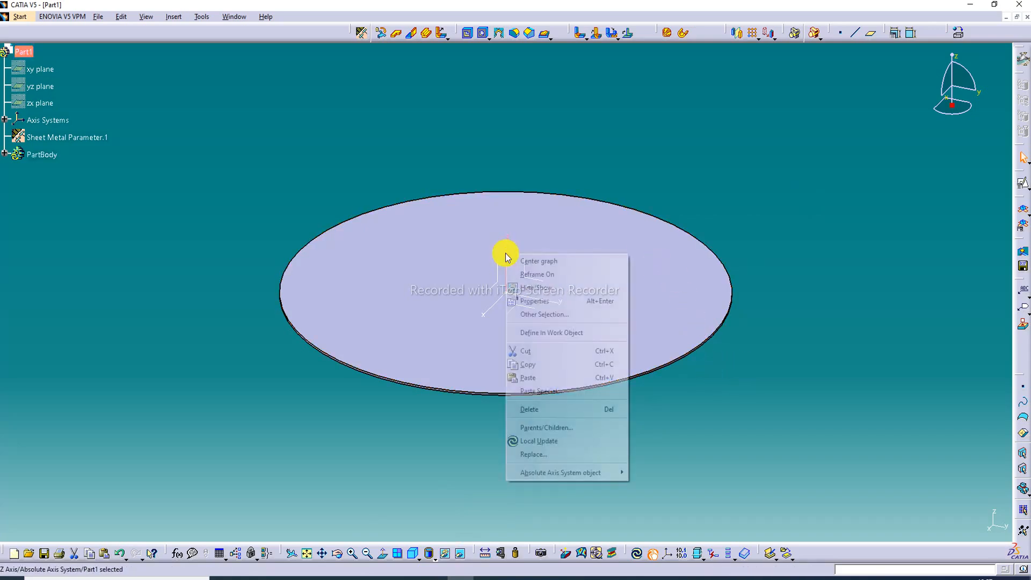
click(527, 288)
click(870, 142)
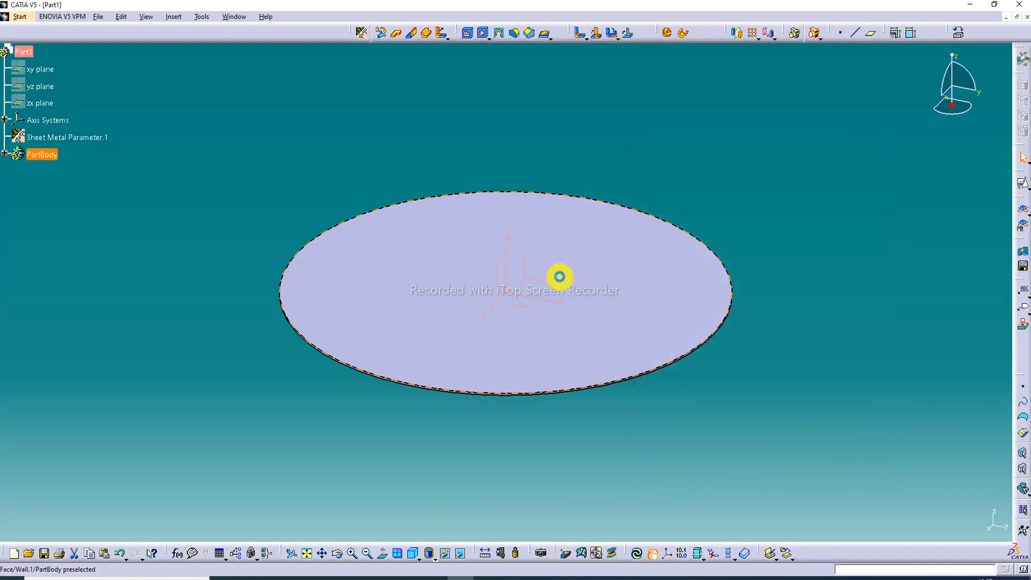
right_click(527, 269)
click(559, 299)
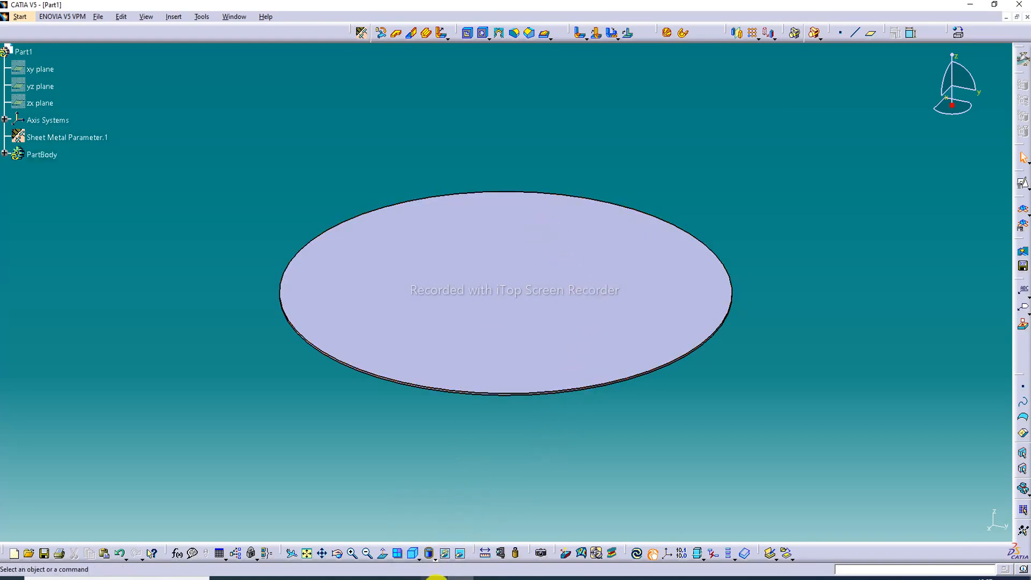
- Create a positioned sketch on the circular wall's upper face with the axes swapped and the V direction reversed
click(562, 275)
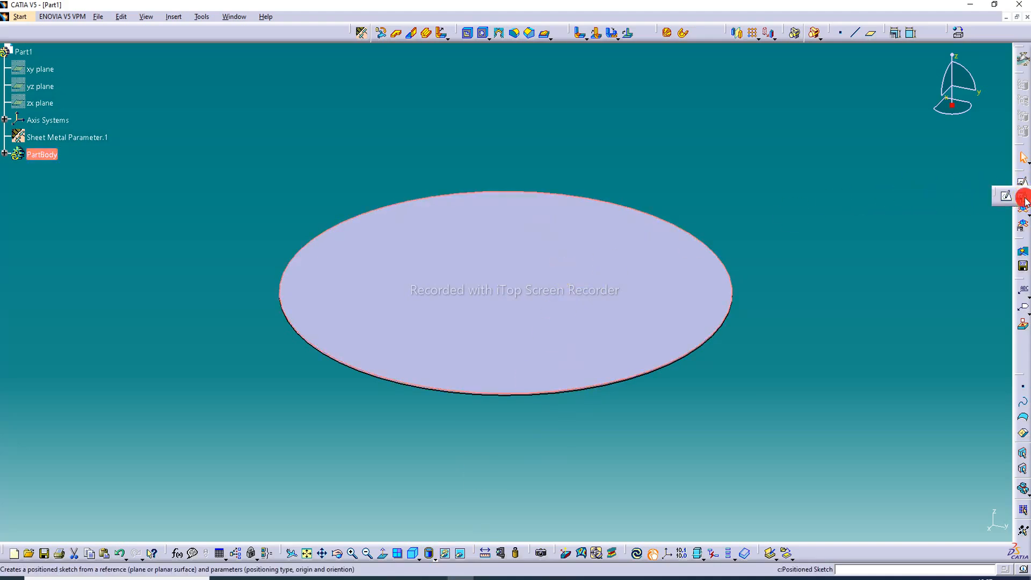
click(1023, 186)
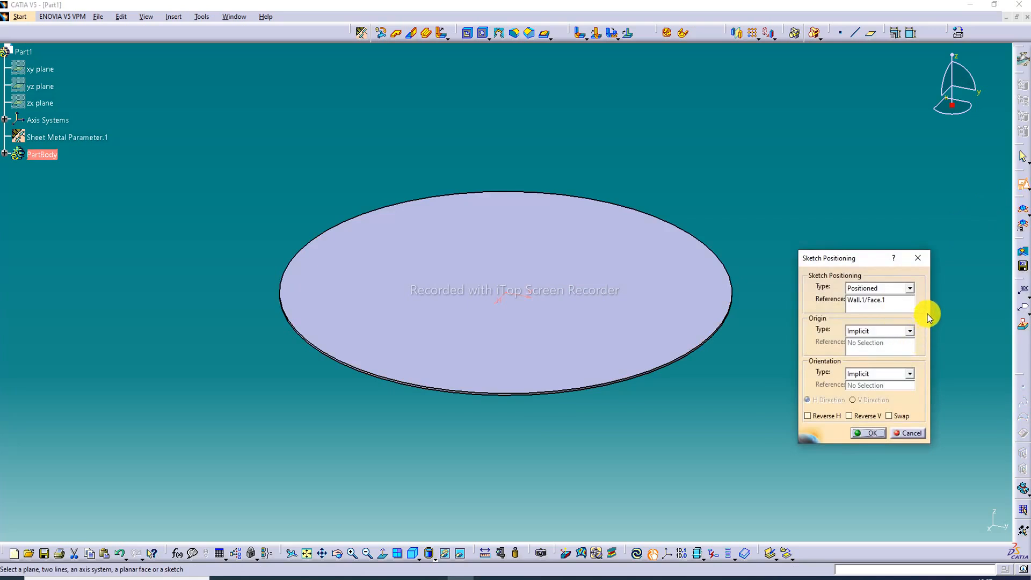
drag(931, 308, 972, 308)
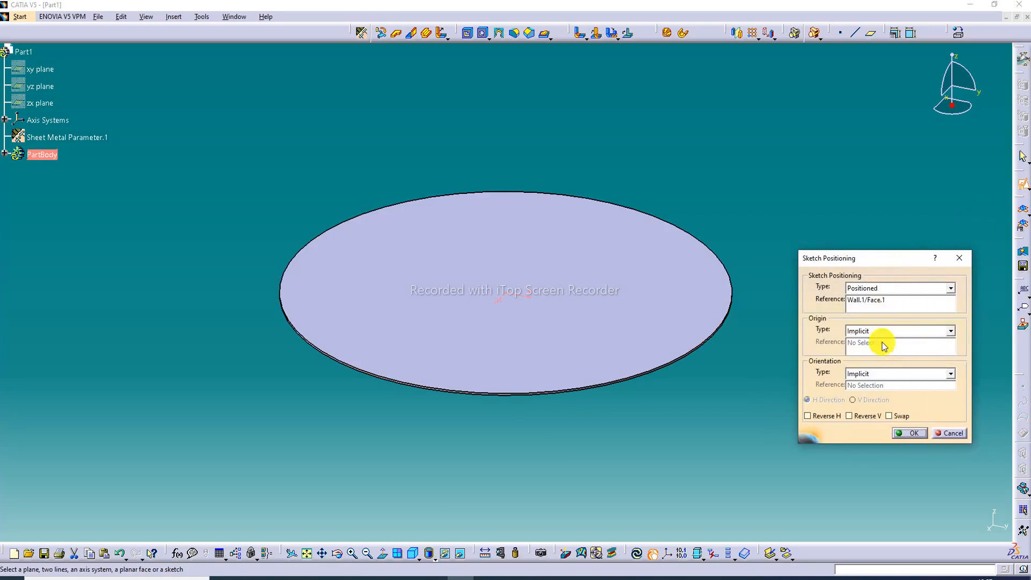
click(877, 414)
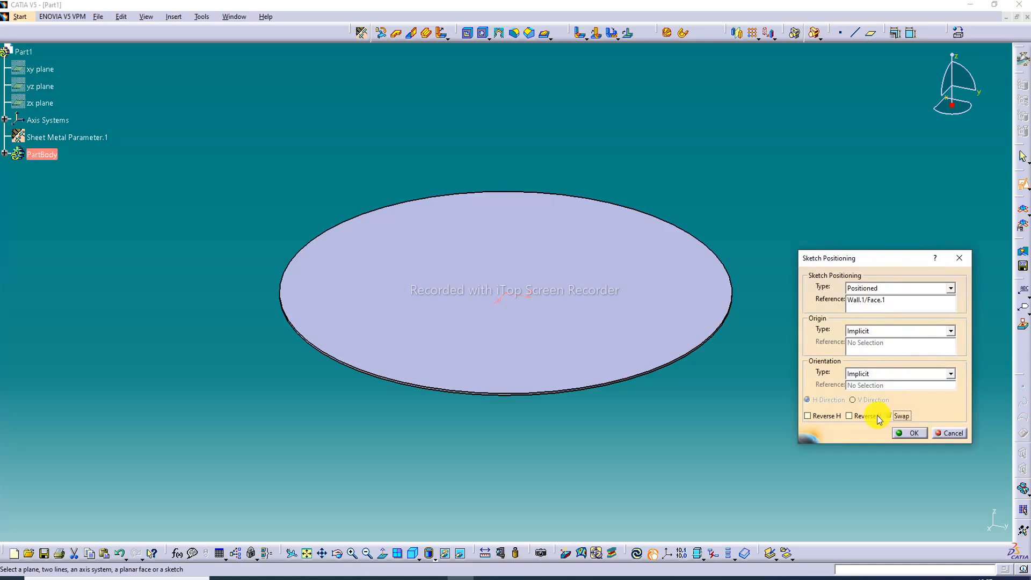
click(908, 433)
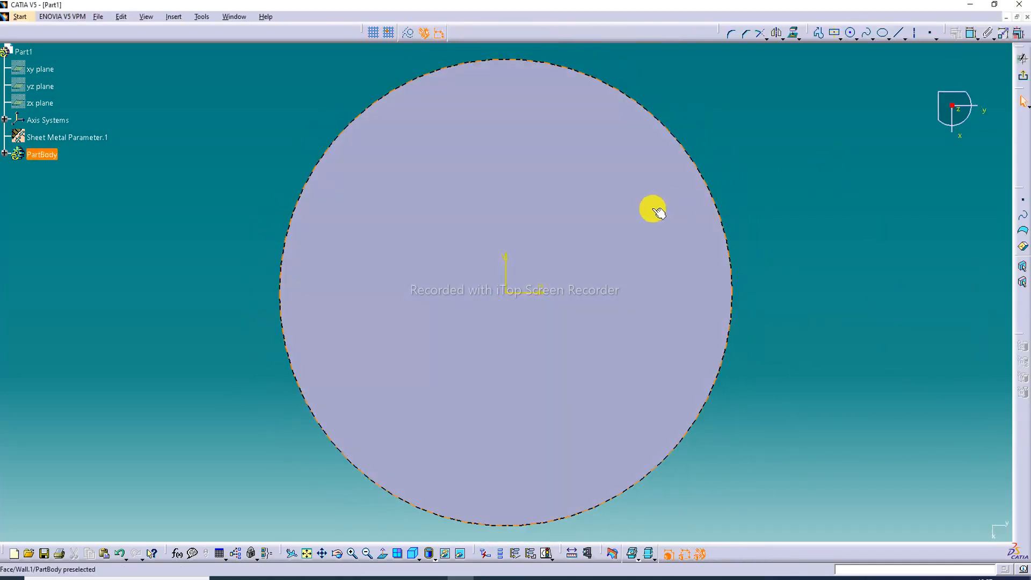
- Draw a vertical and a horizontal axis line through the origin, each spanning the full width of the circular wall
click(915, 34)
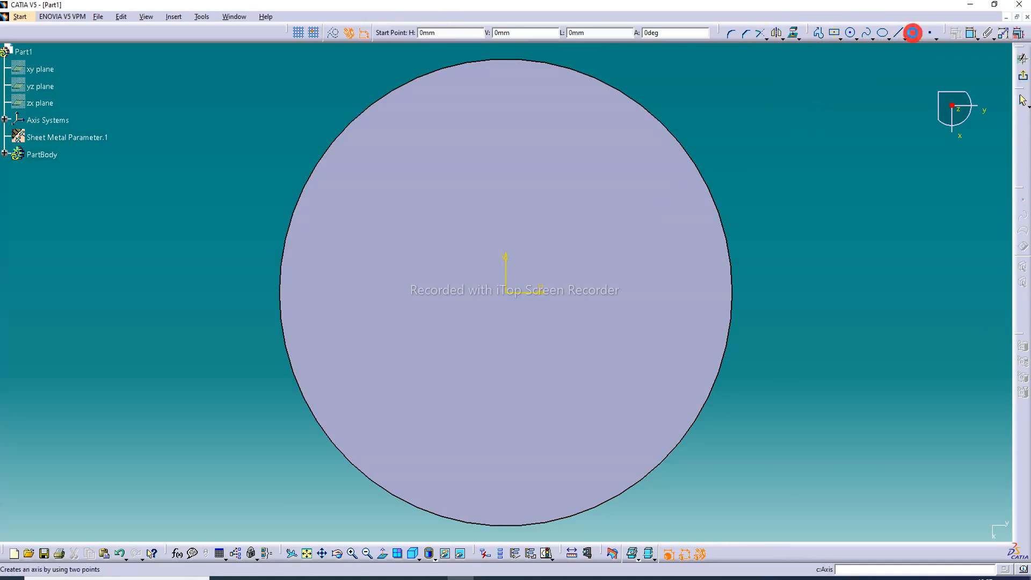
click(508, 61)
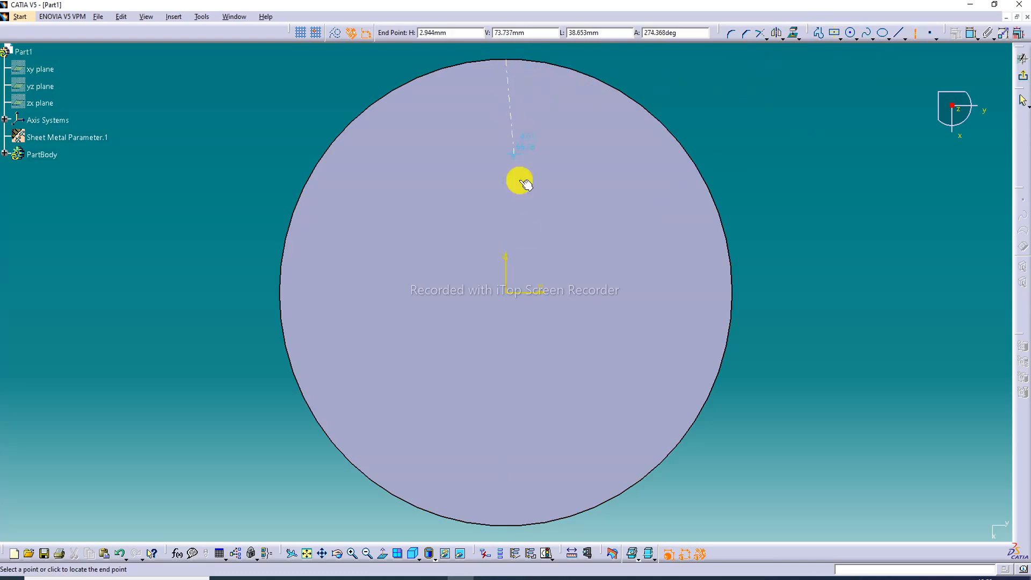
click(507, 529)
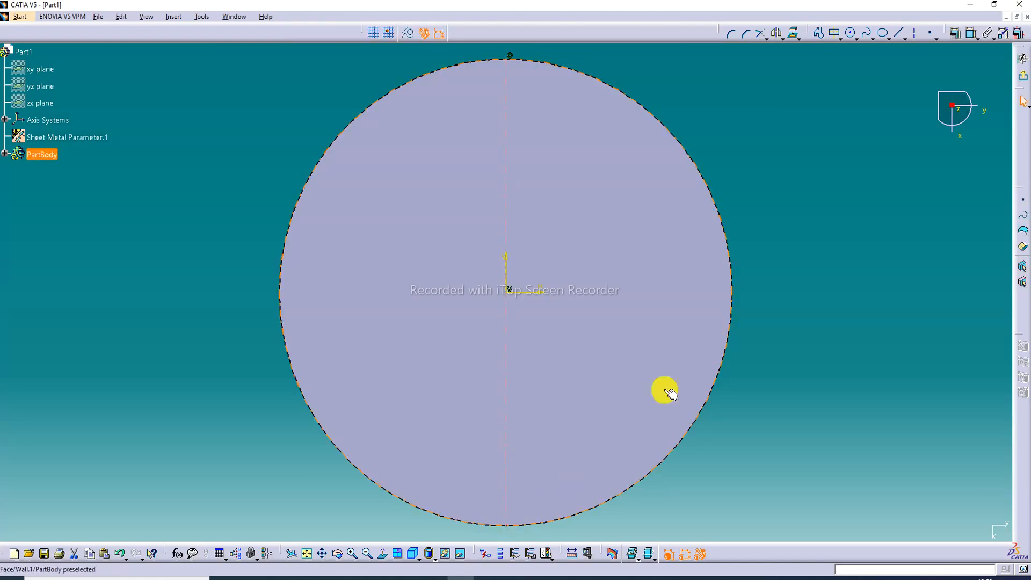
click(907, 32)
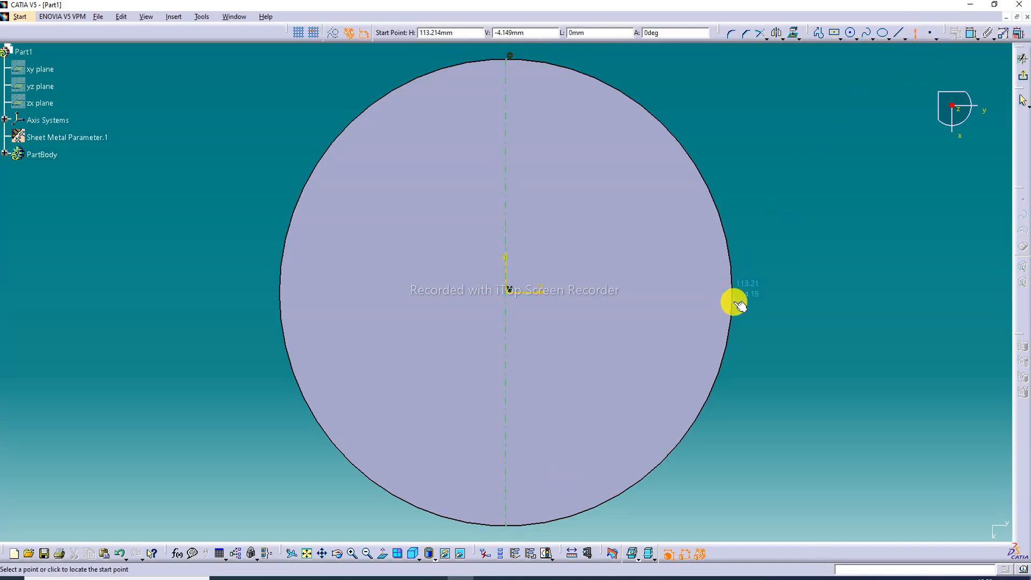
click(734, 293)
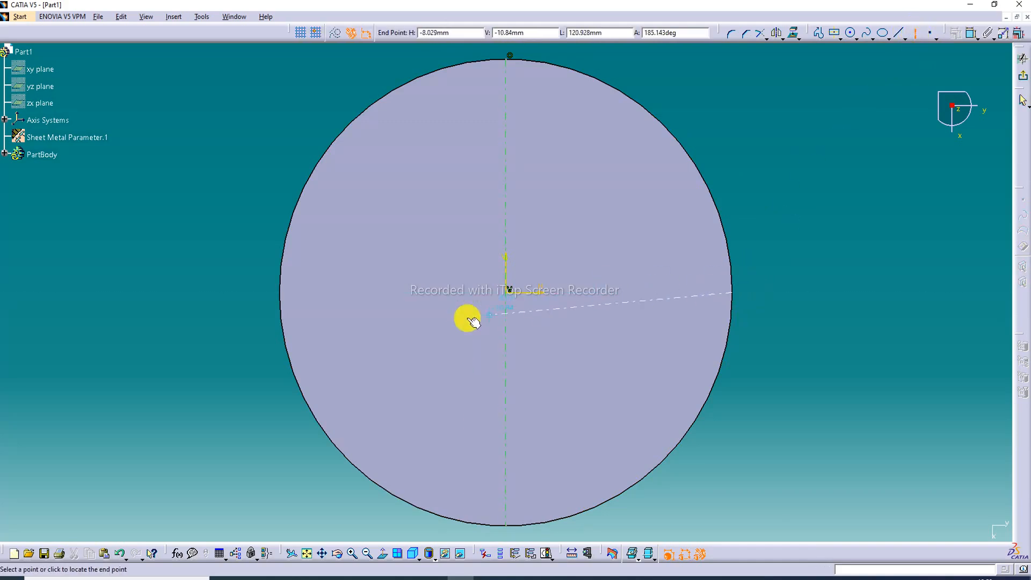
click(281, 293)
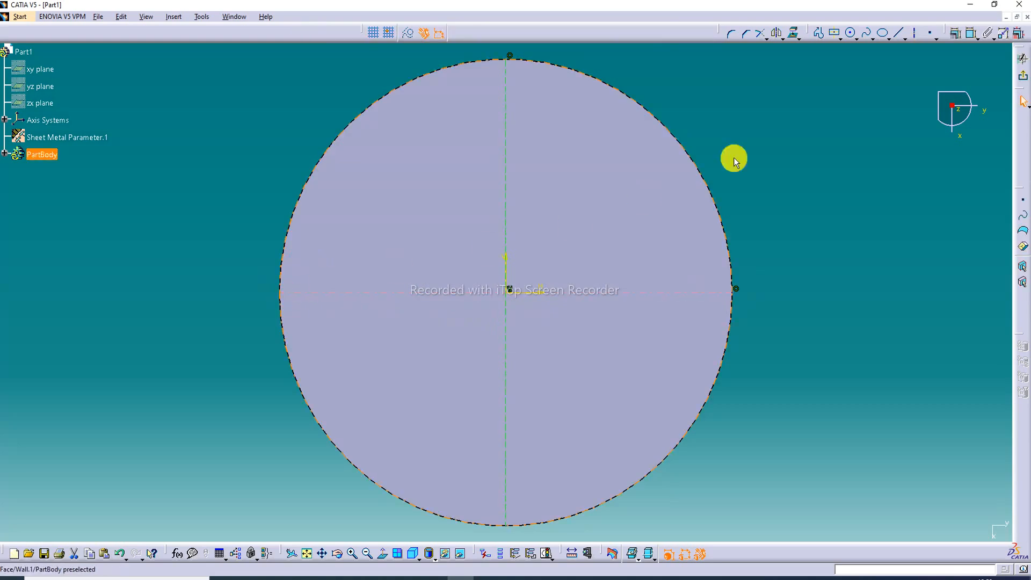
- Sketch a circle in the upper-left quadrant of the wall, clear of both axis lines and inside the outer edge
click(852, 34)
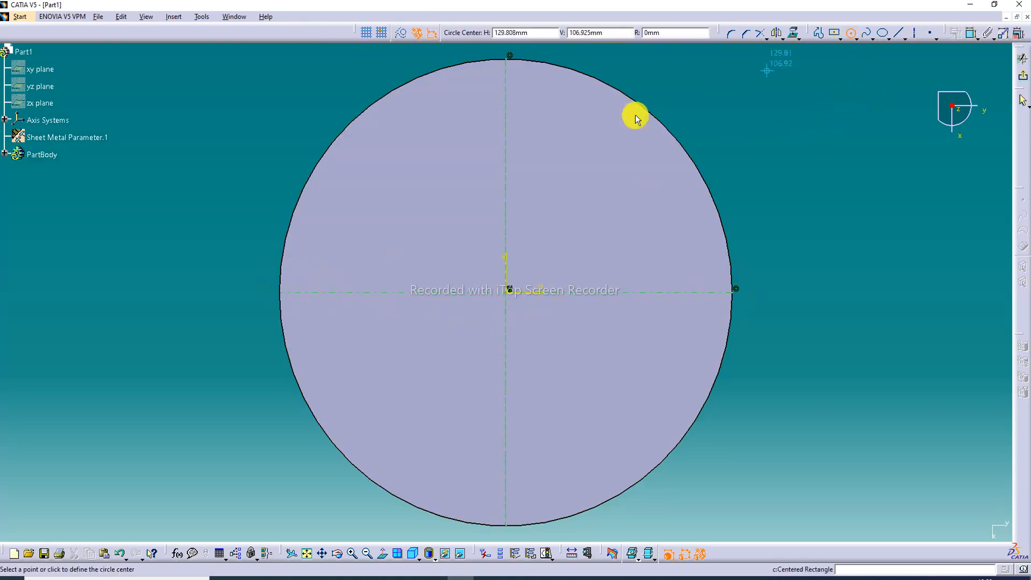
click(414, 196)
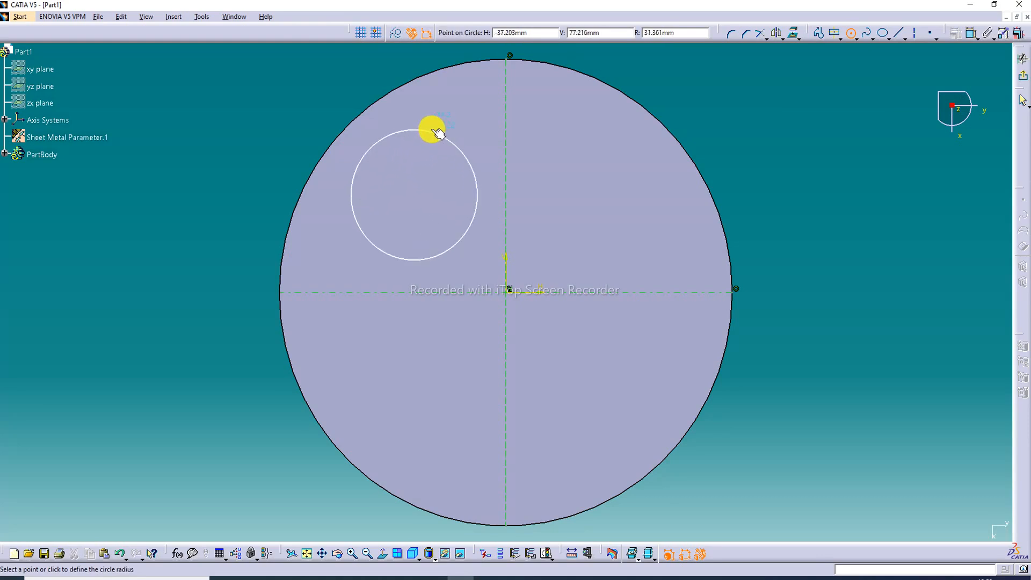
click(437, 112)
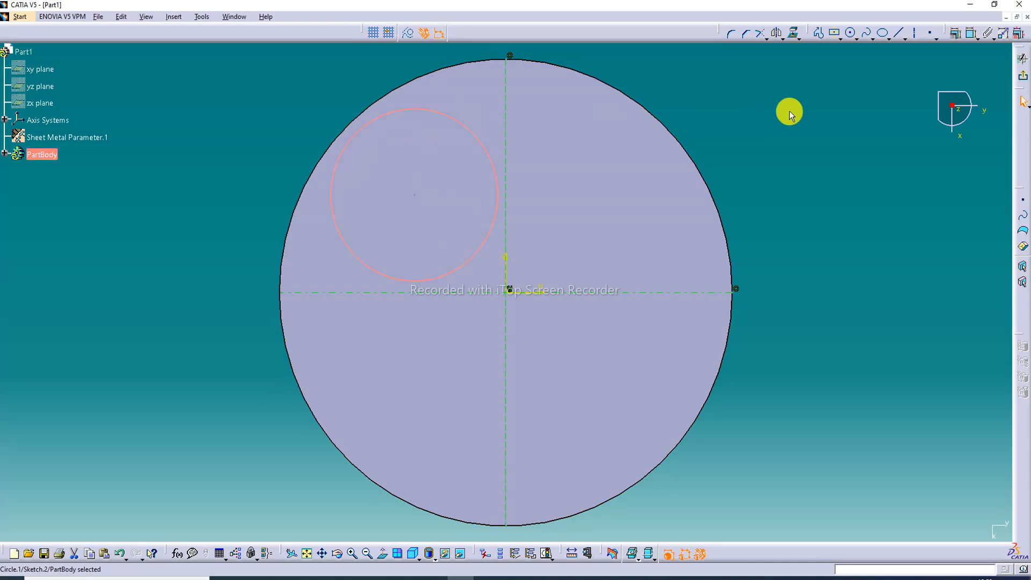
click(790, 110)
- Constrain the distance from the small circle's centre to the vertical axis line to 45 mm
click(973, 32)
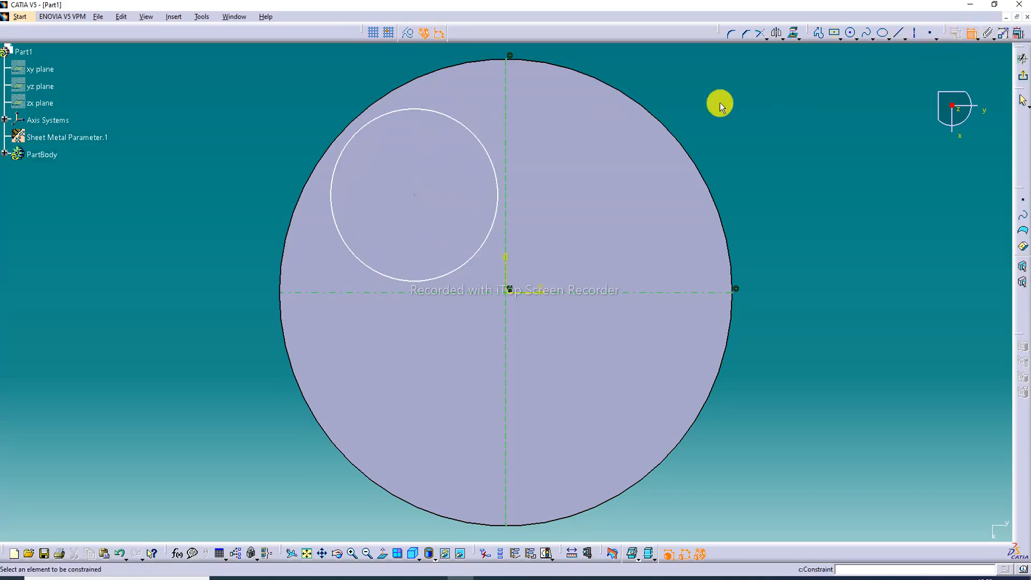
click(416, 197)
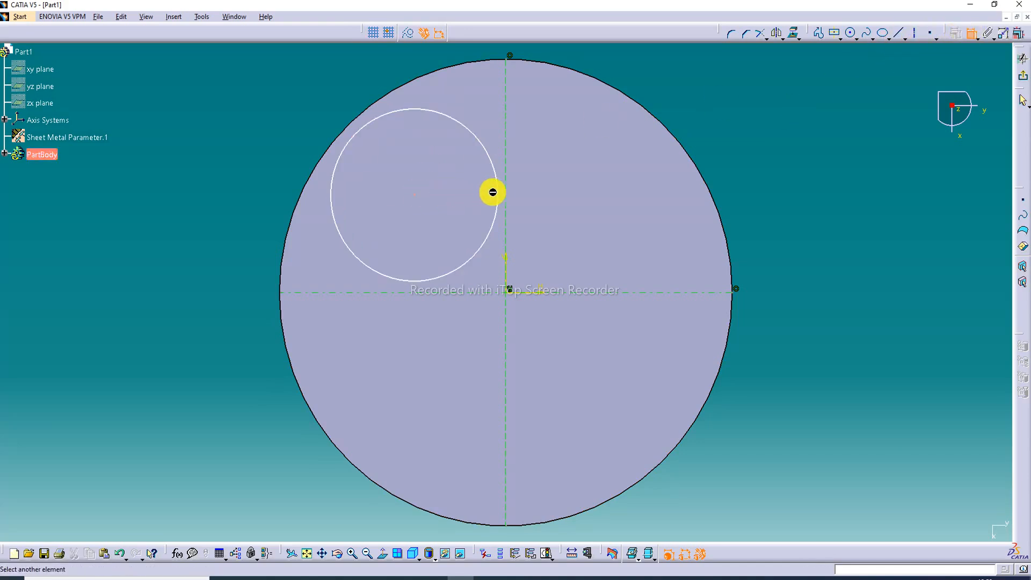
click(511, 199)
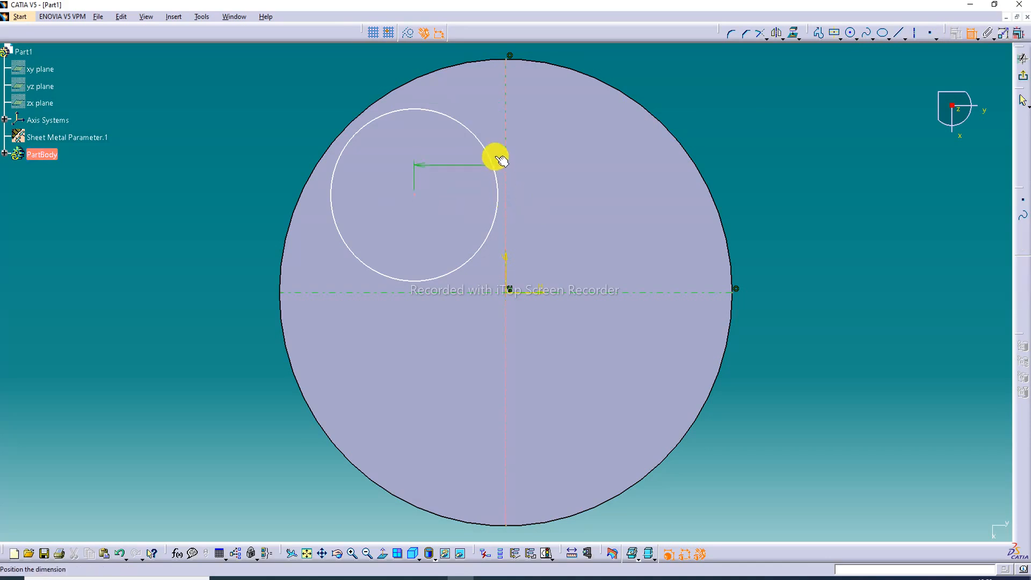
click(471, 99)
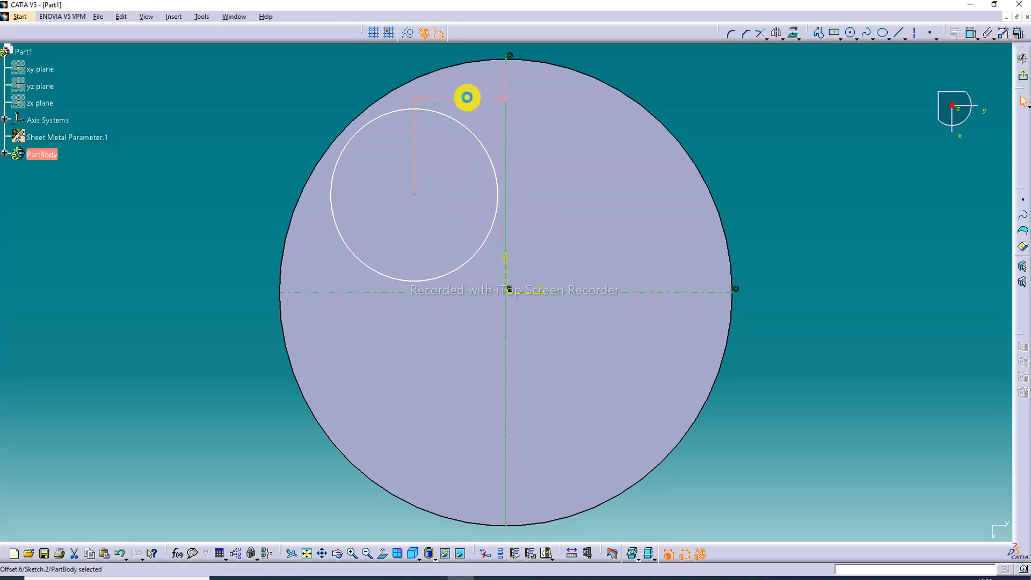
double_click(469, 102)
text(4)
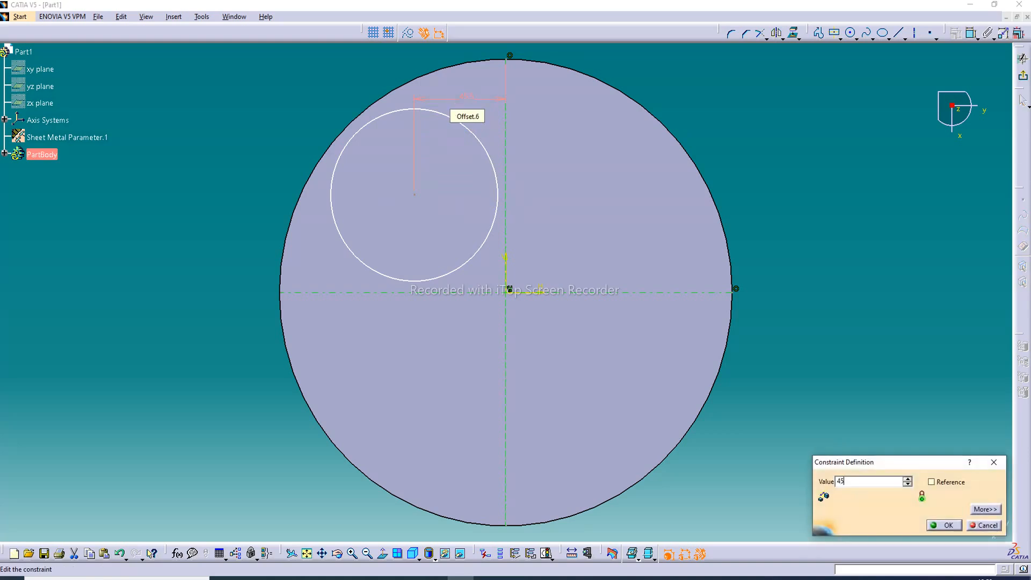
text(5)
key(Return)
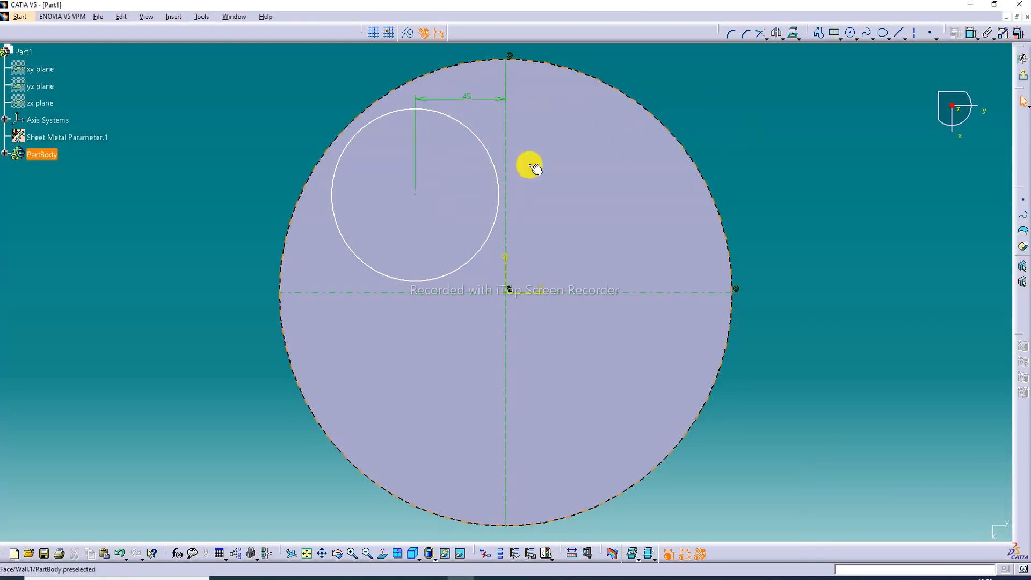
- Constrain the small circle's diameter to 80 mm
click(970, 33)
click(481, 138)
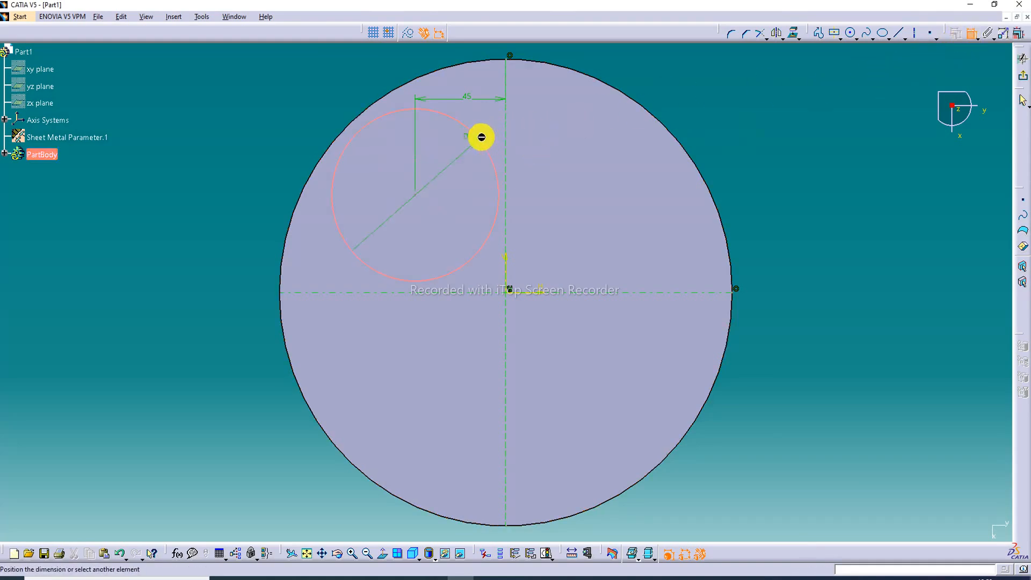
click(537, 115)
click(540, 113)
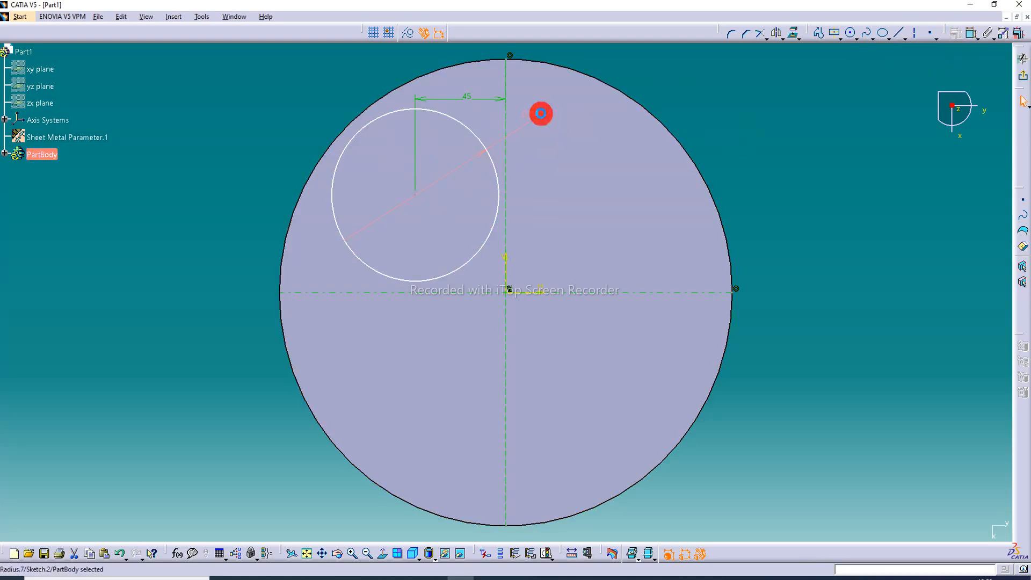
double_click(541, 113)
text(80)
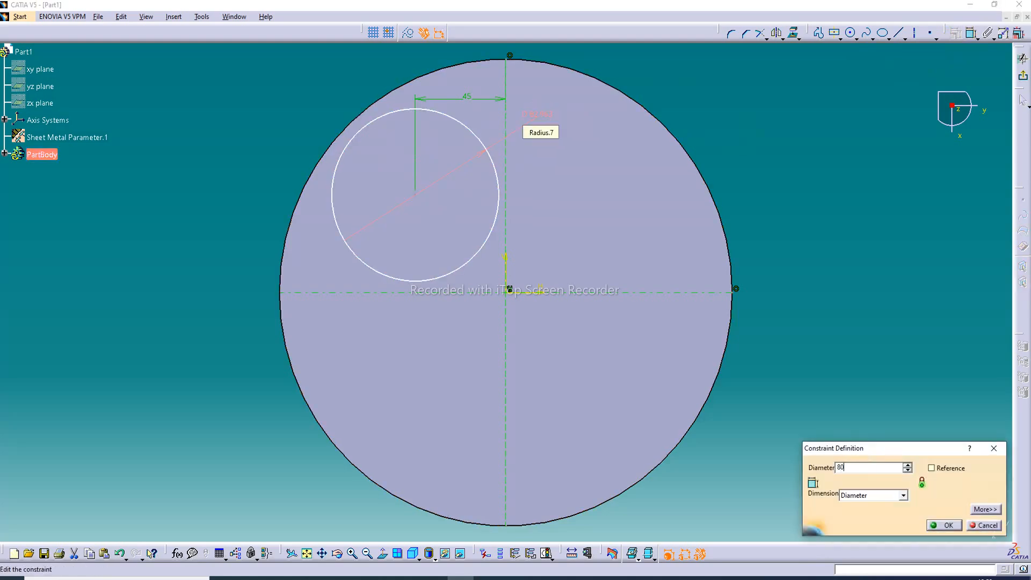
key(Return)
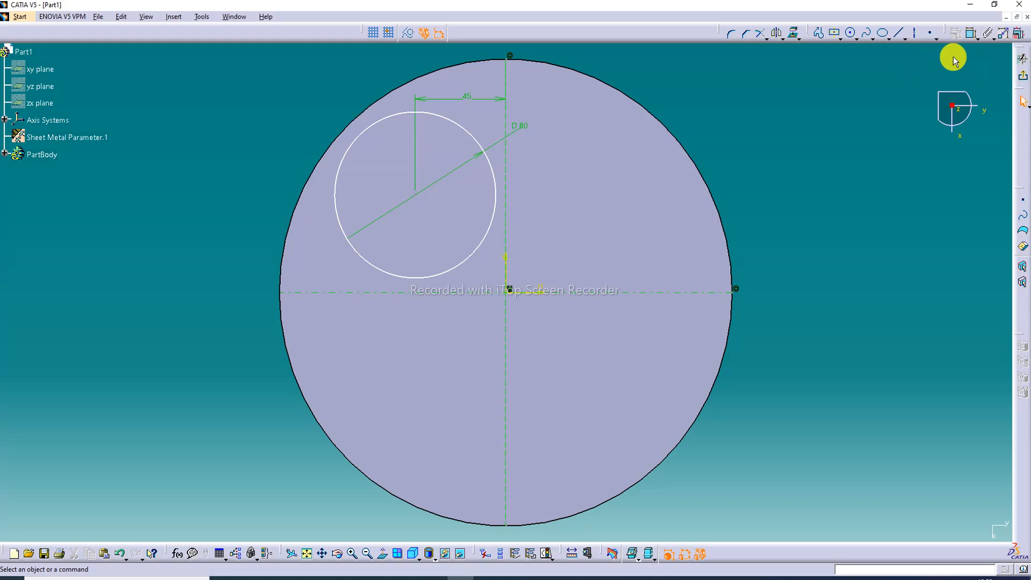
- Constrain the distance from the 80 mm circle's centre to the horizontal axis line to 45 mm
click(973, 33)
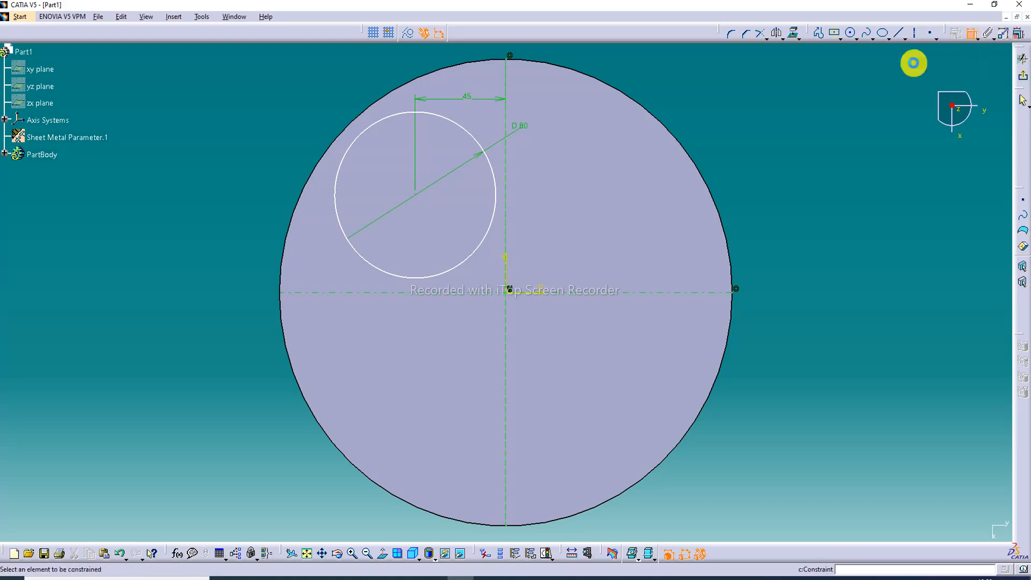
click(415, 193)
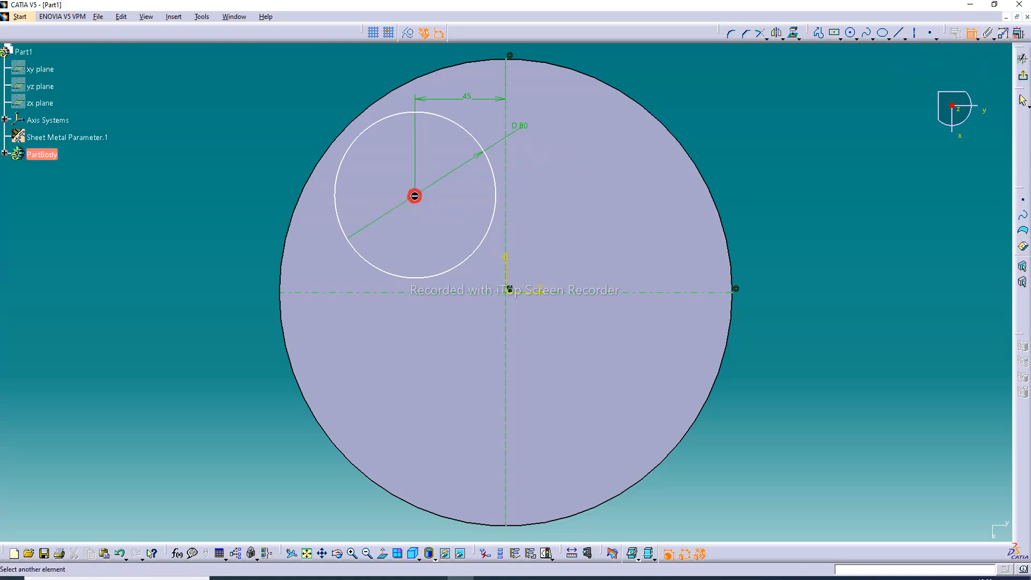
click(430, 293)
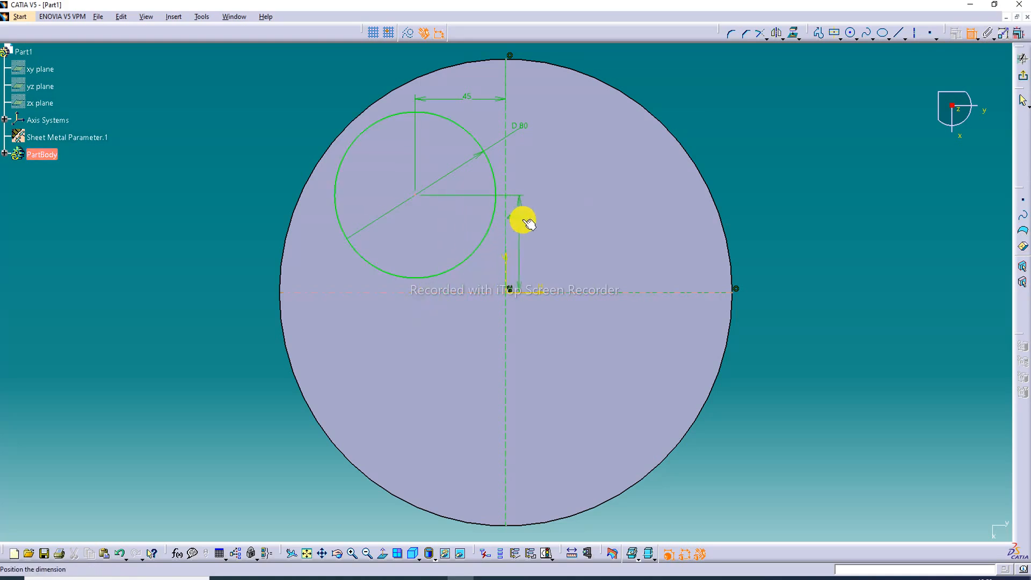
click(535, 237)
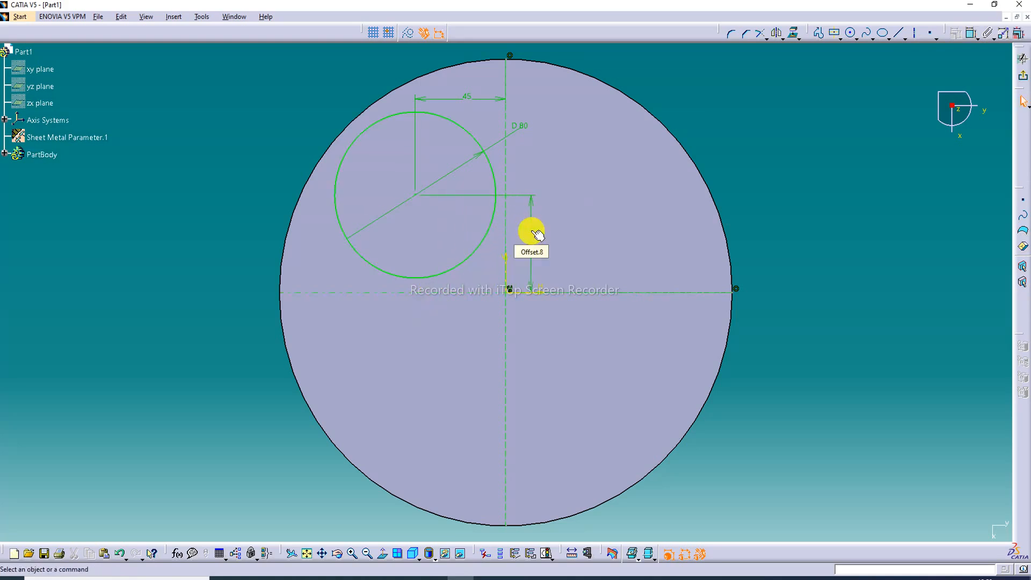
double_click(532, 235)
text(4)
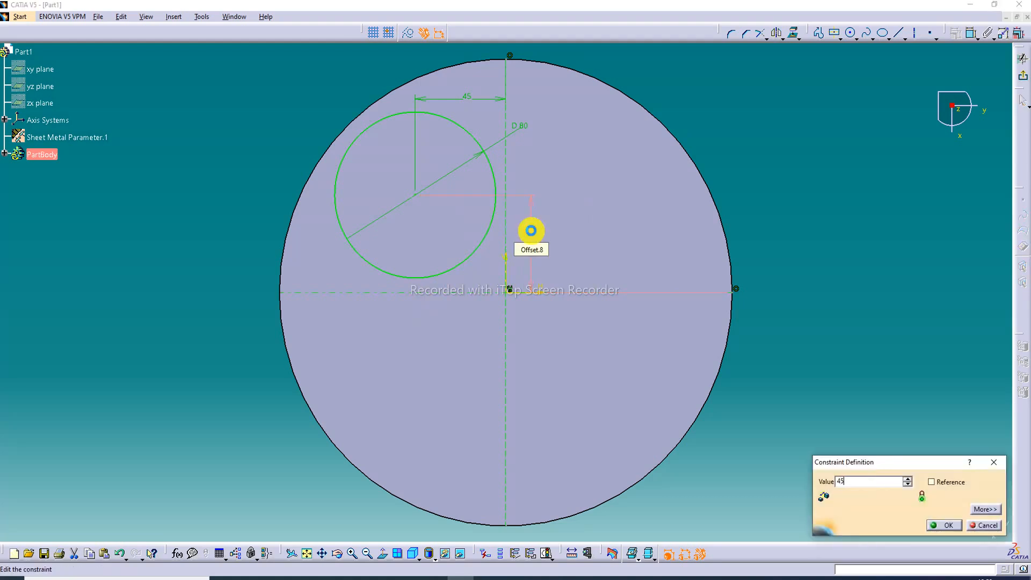
text(5)
key(Return)
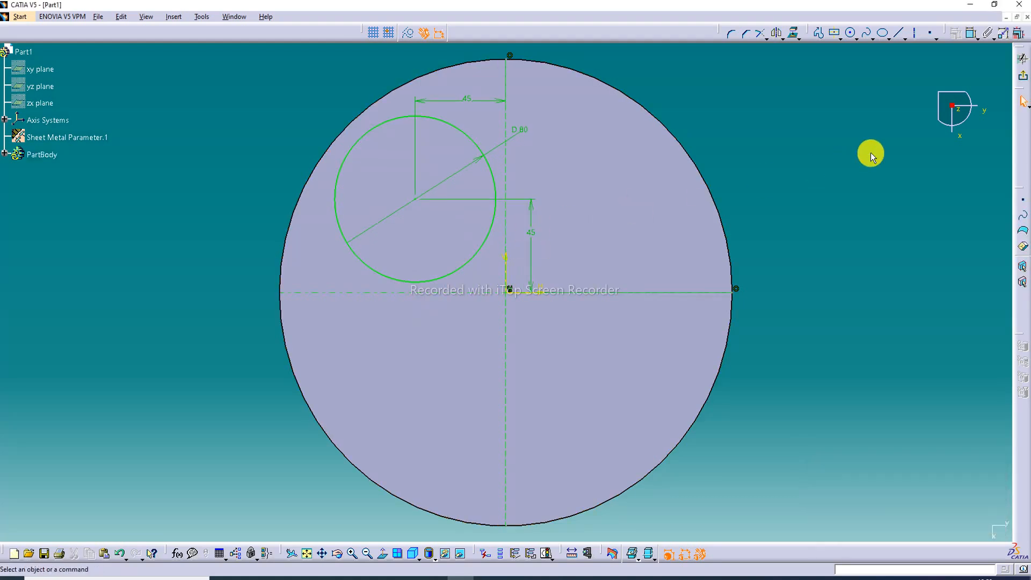
- Set the distance between the circle's centre and the horizontal axis line to 46 mm
double_click(528, 235)
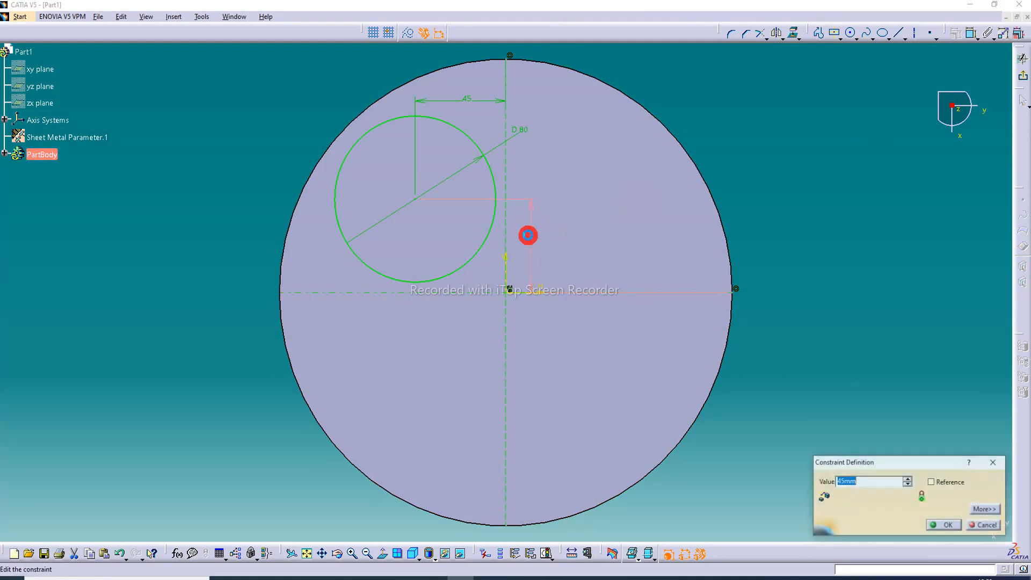
text(46)
key(Return)
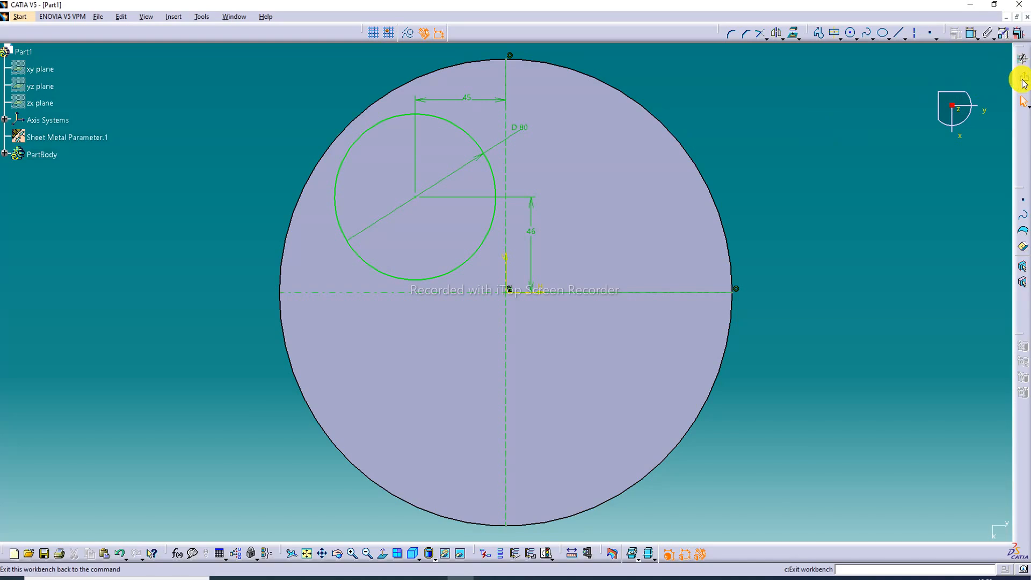
- Set the distance between the circle's centre and the horizontal axis line to 48 mm
double_click(528, 235)
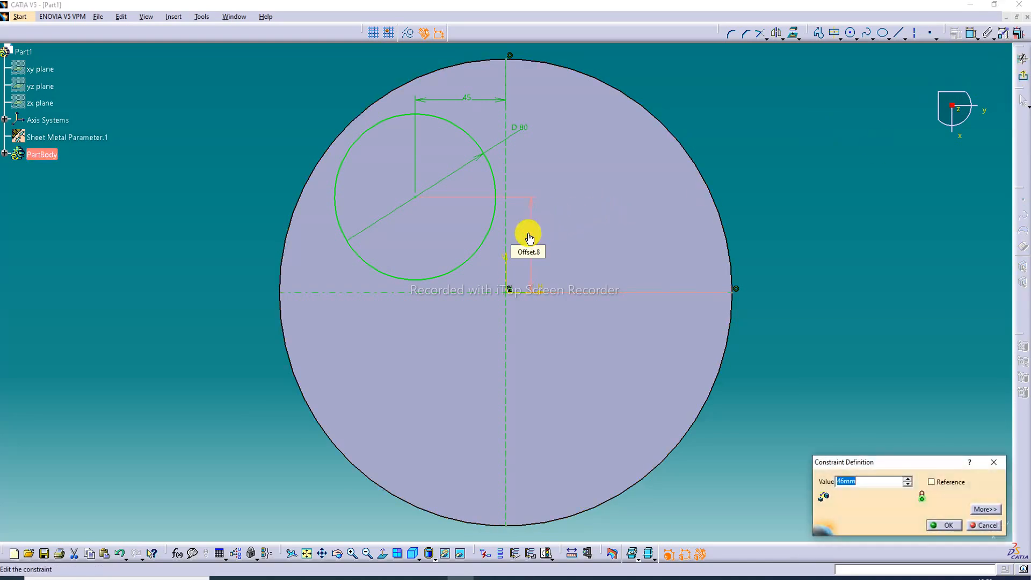
text(48)
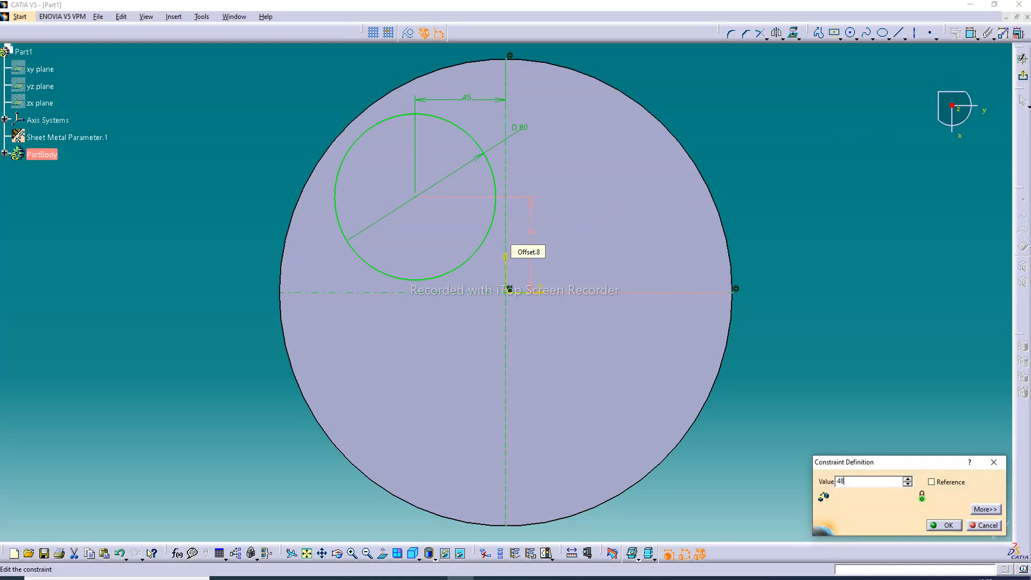
key(Return)
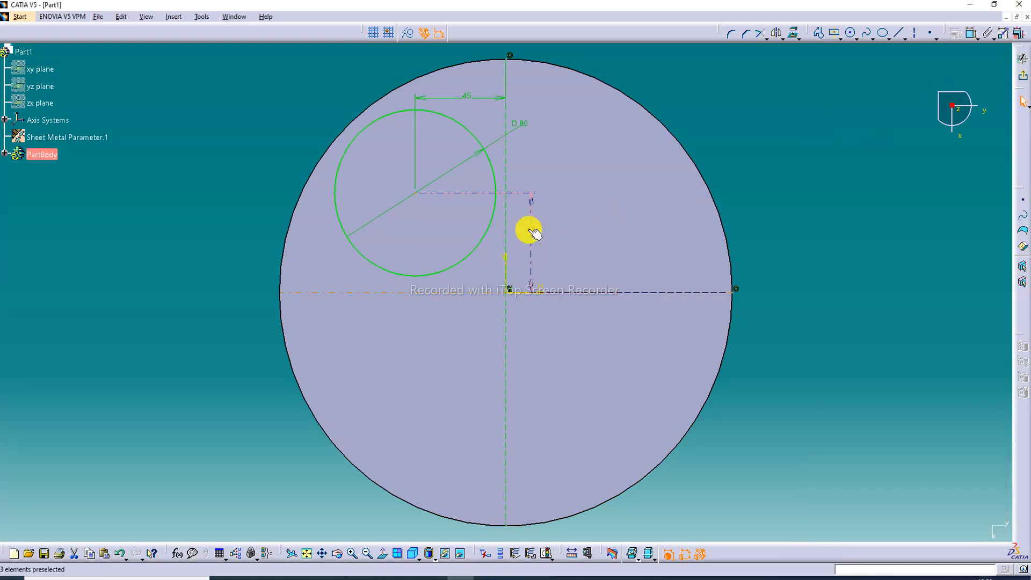
click(865, 137)
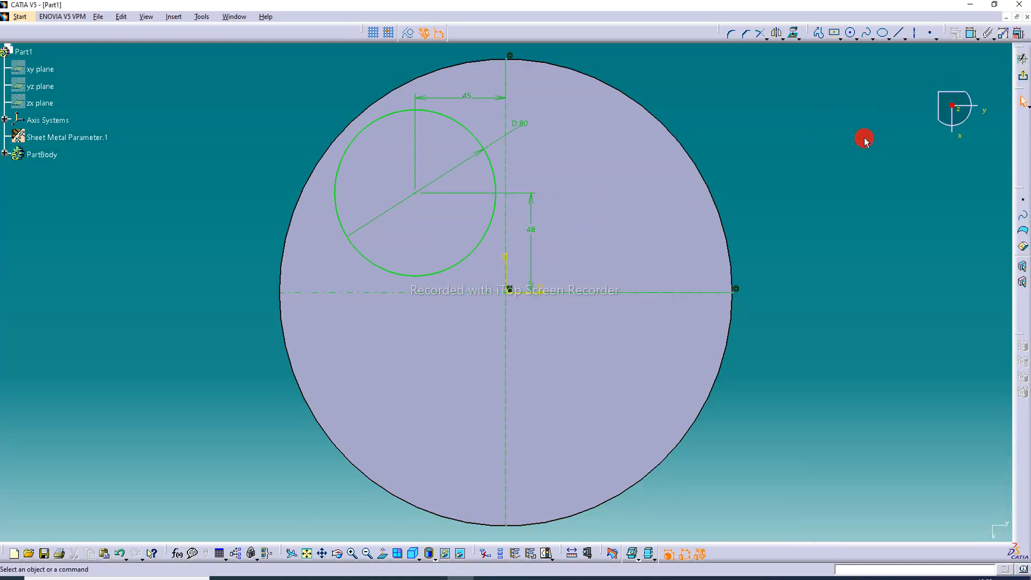
- Exit the cup circle sketch and reopen Sketch.2 for editing
click(1023, 79)
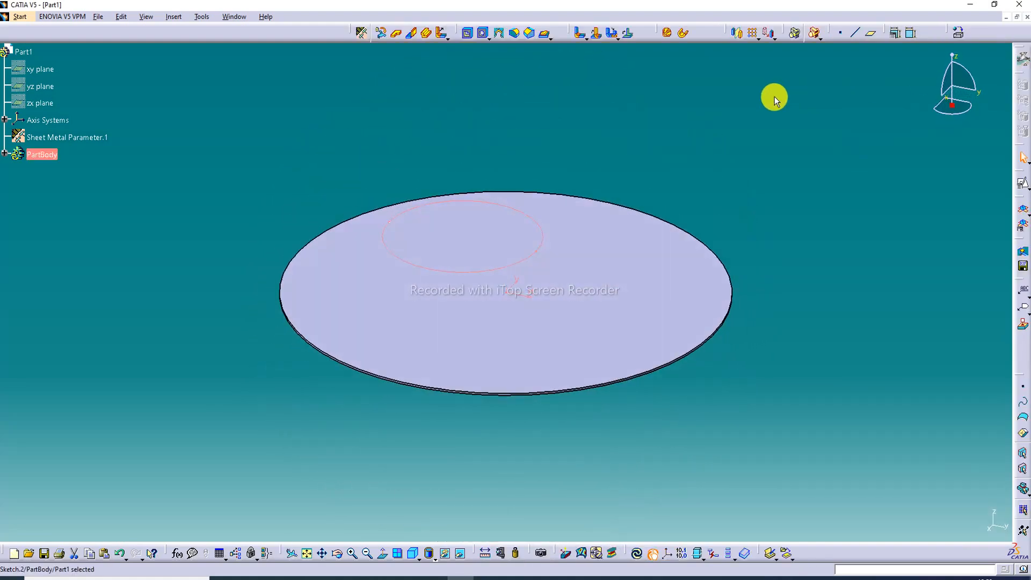
click(19, 203)
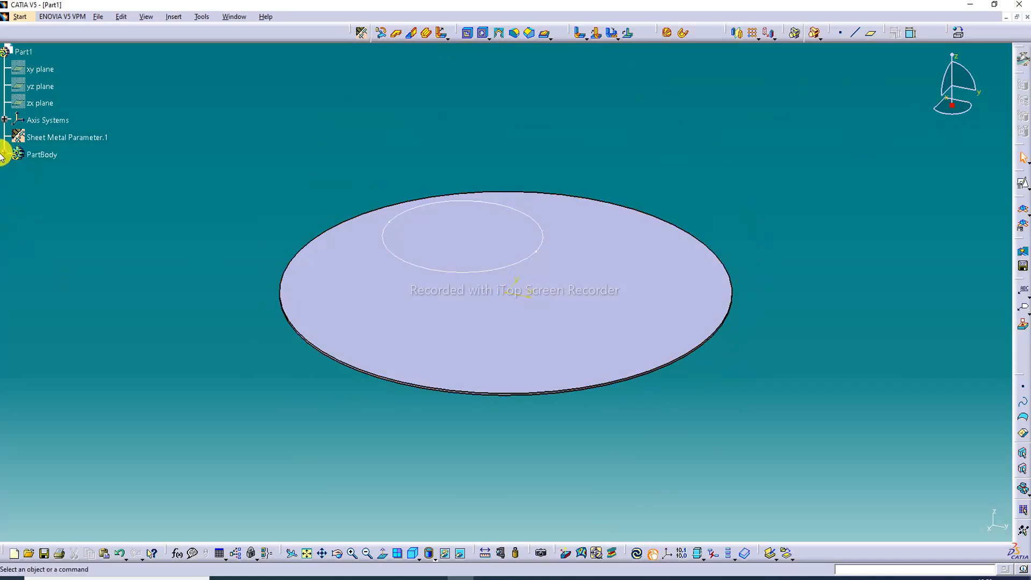
click(5, 156)
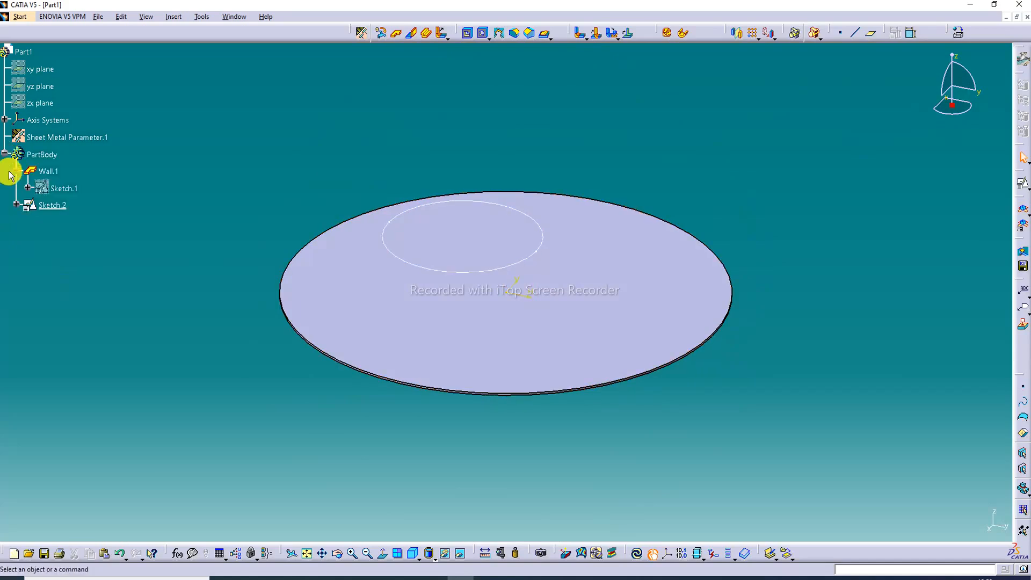
right_click(43, 205)
mouse_move(80, 422)
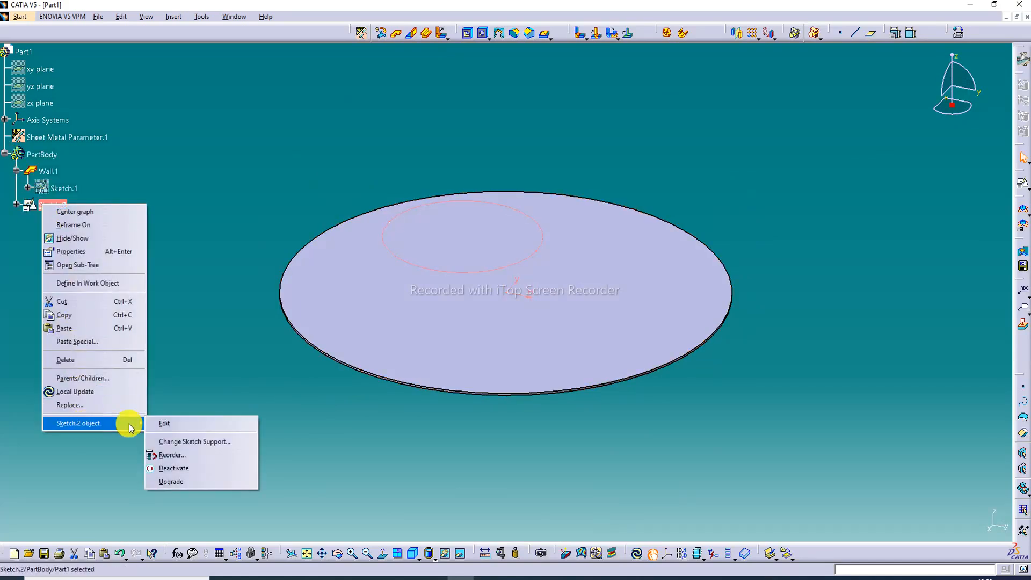
click(168, 422)
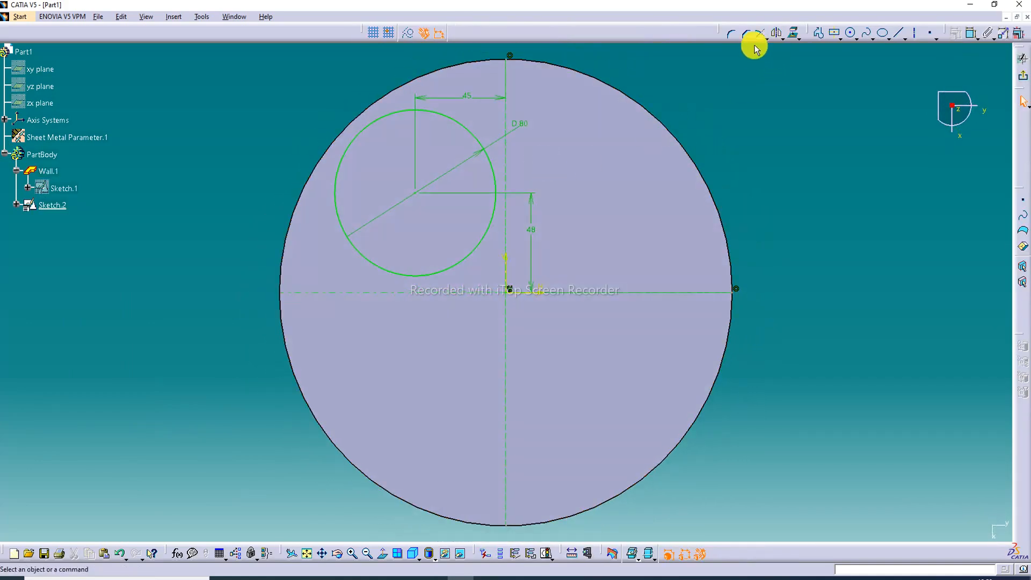
- Mirror the 80 mm circle across the vertical axis line
click(777, 34)
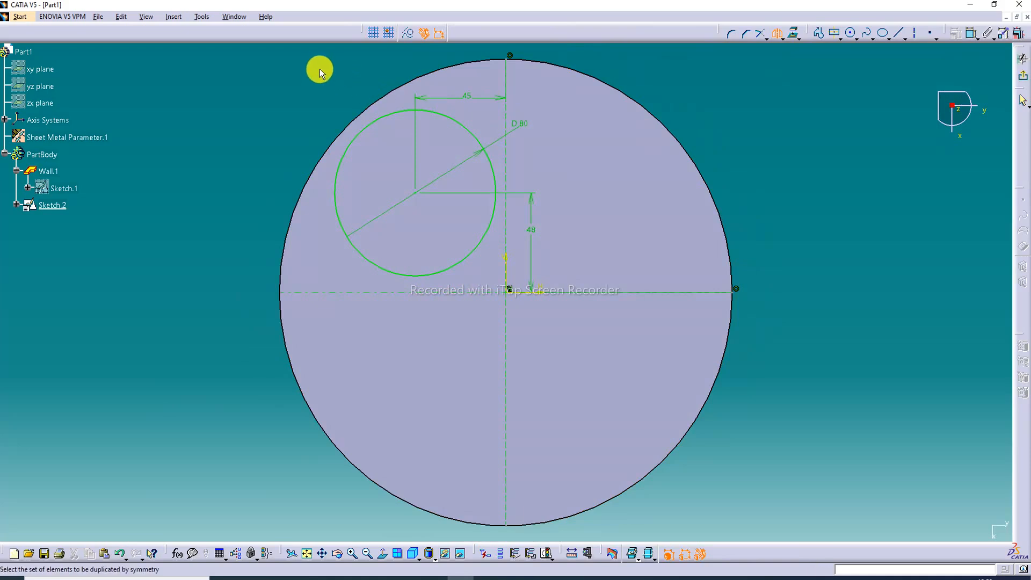
drag(305, 69, 498, 288)
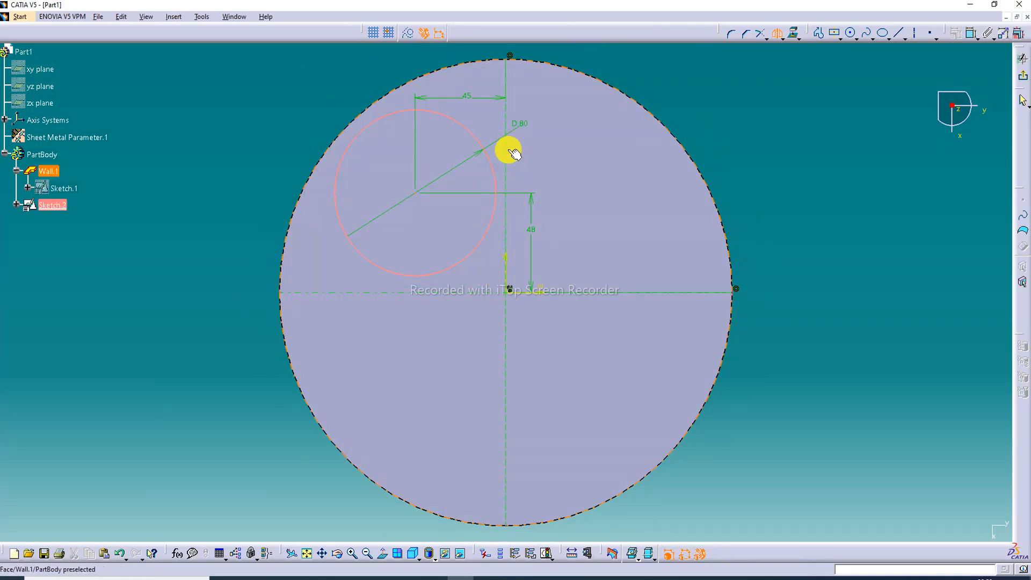
click(504, 154)
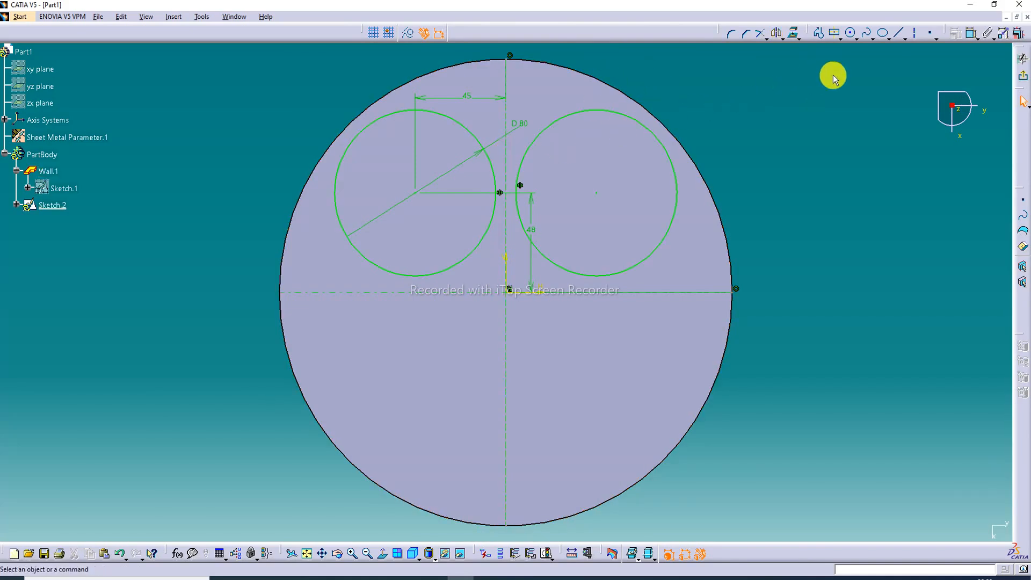
- Mirror both upper circles across the horizontal axis line and exit the sketch
click(777, 33)
mouse_move(258, 63)
mouse_down()
mouse_move(555, 71)
mouse_move(686, 184)
mouse_move(708, 283)
mouse_up()
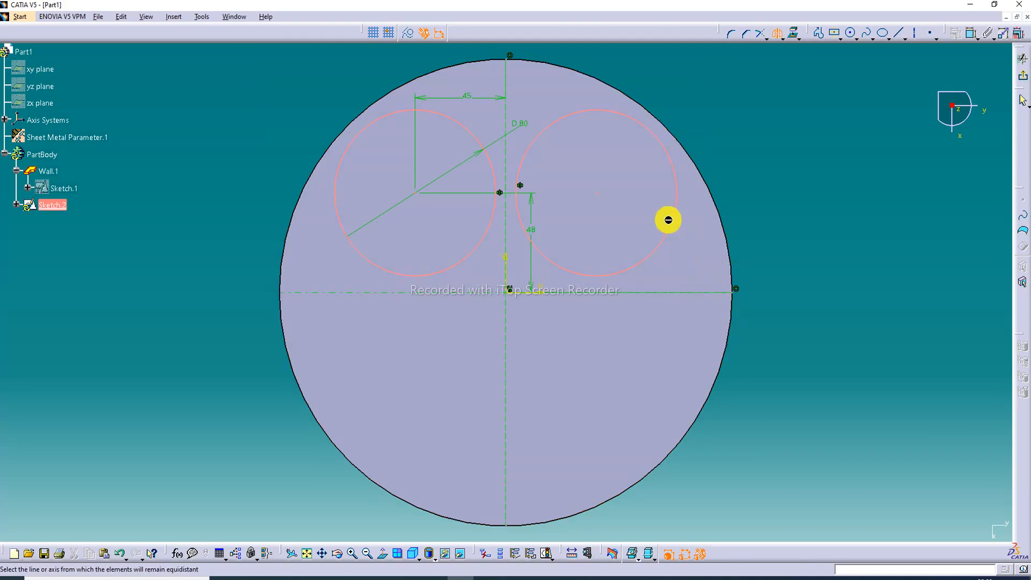
click(593, 293)
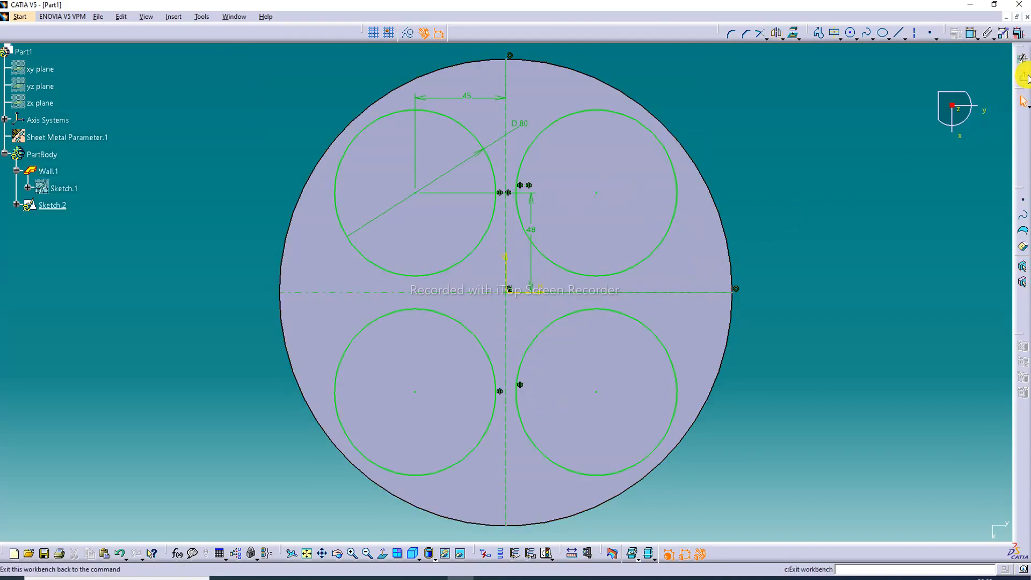
click(1022, 54)
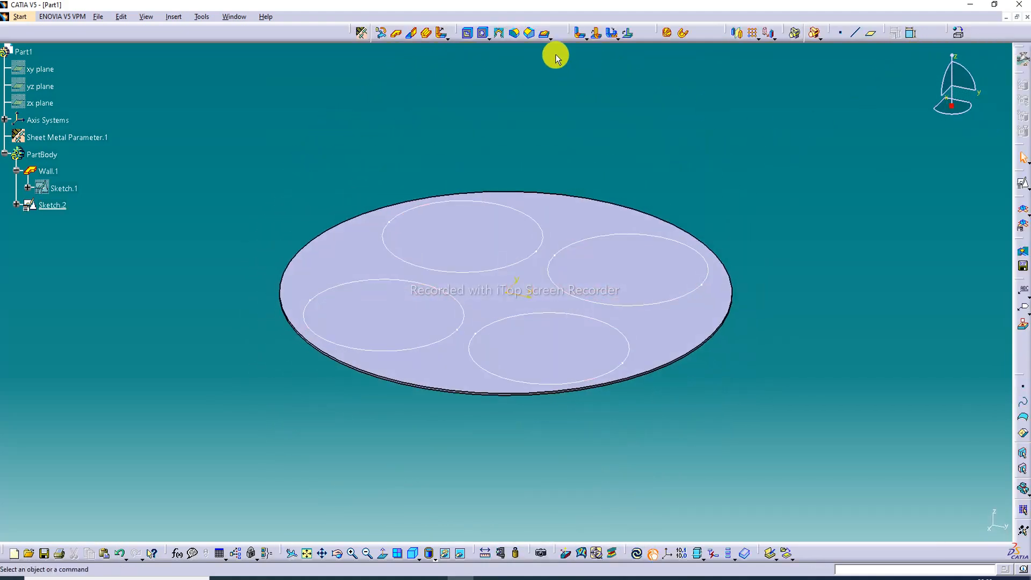
- Start a Surface Stamp on the circular wall using the four-circle Sketch.2 as profile, with a height of 35 mm
click(552, 38)
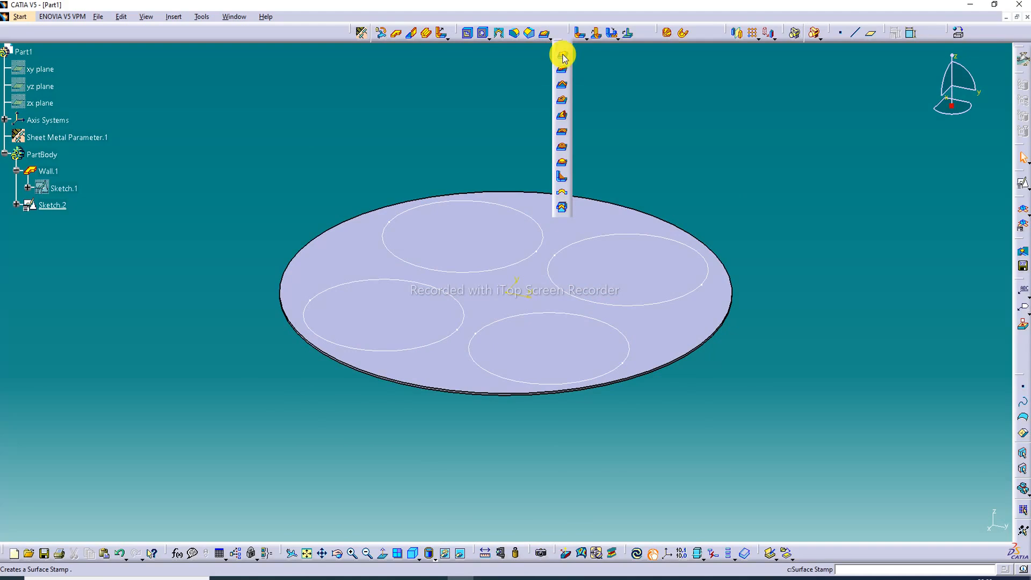
click(563, 56)
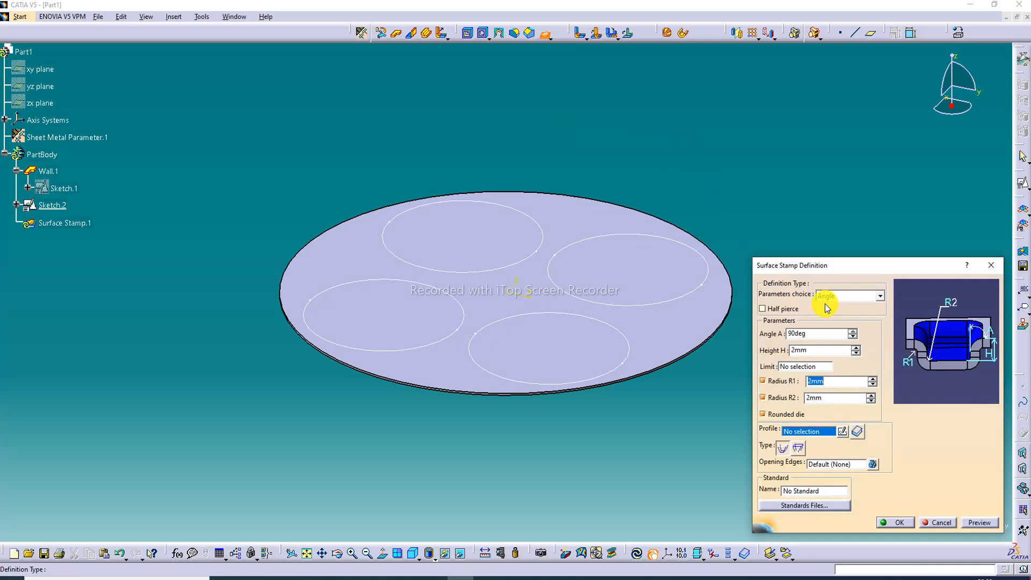
click(692, 297)
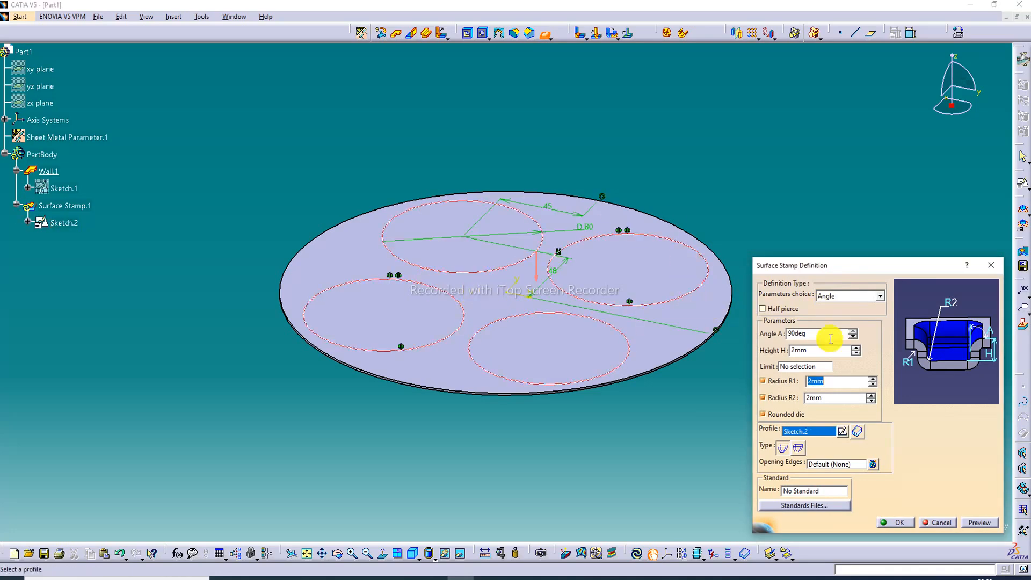
click(800, 334)
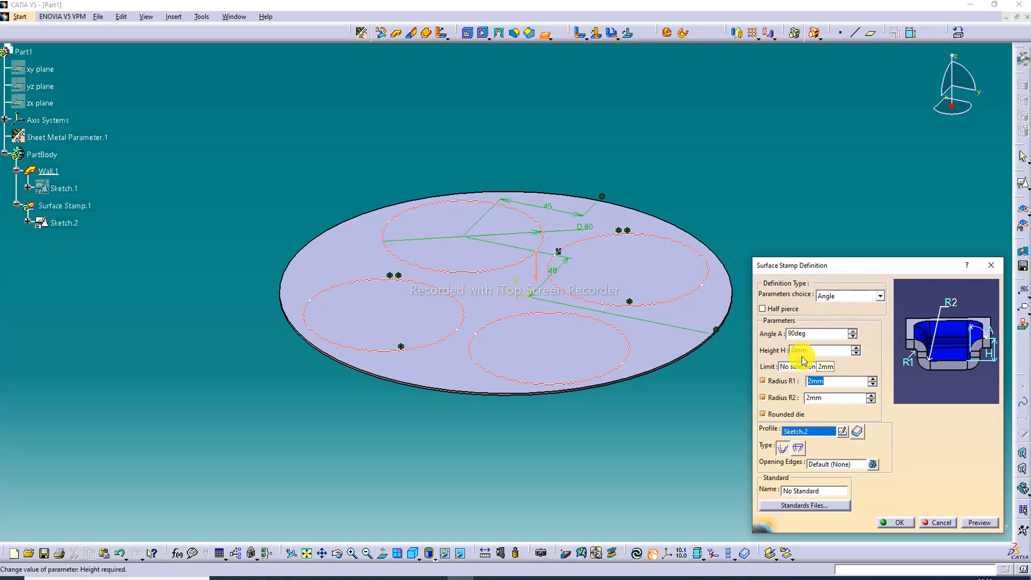
double_click(816, 350)
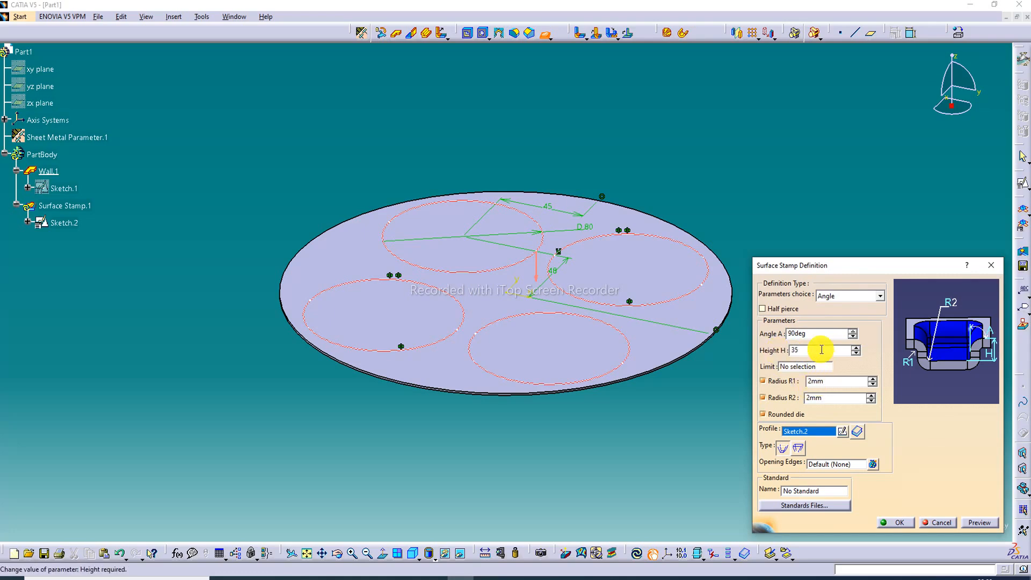
click(825, 381)
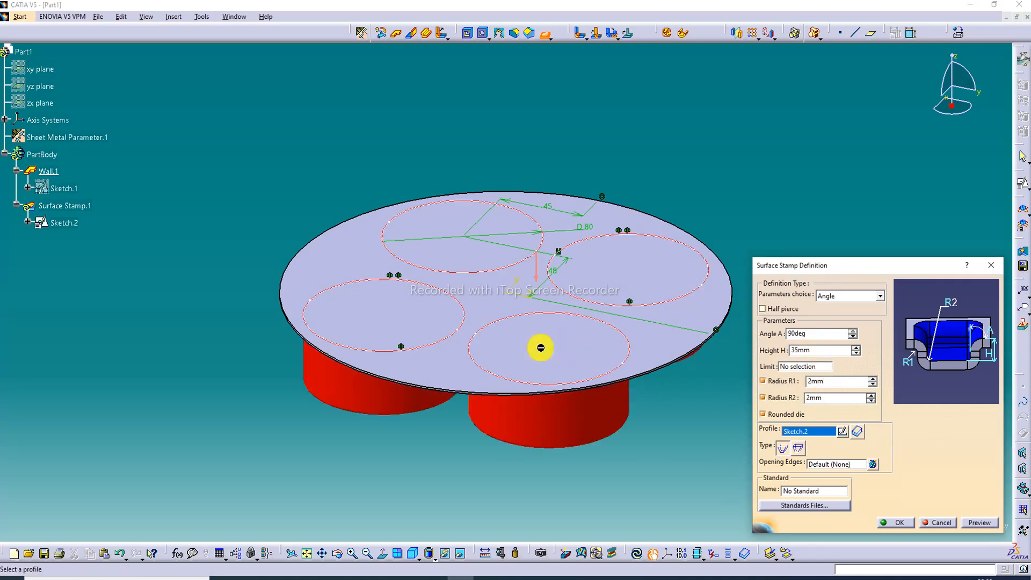
- Set the surface stamp's radius R1 to 3 mm and R2 to 6 mm, preview it and create the four cups
double_click(819, 382)
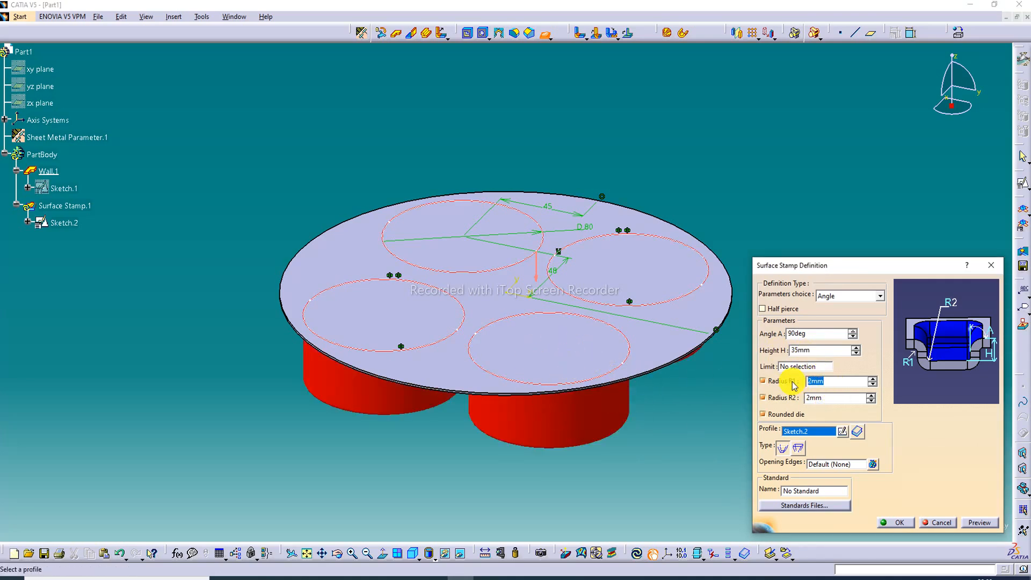
drag(819, 382, 797, 383)
text(3)
click(828, 397)
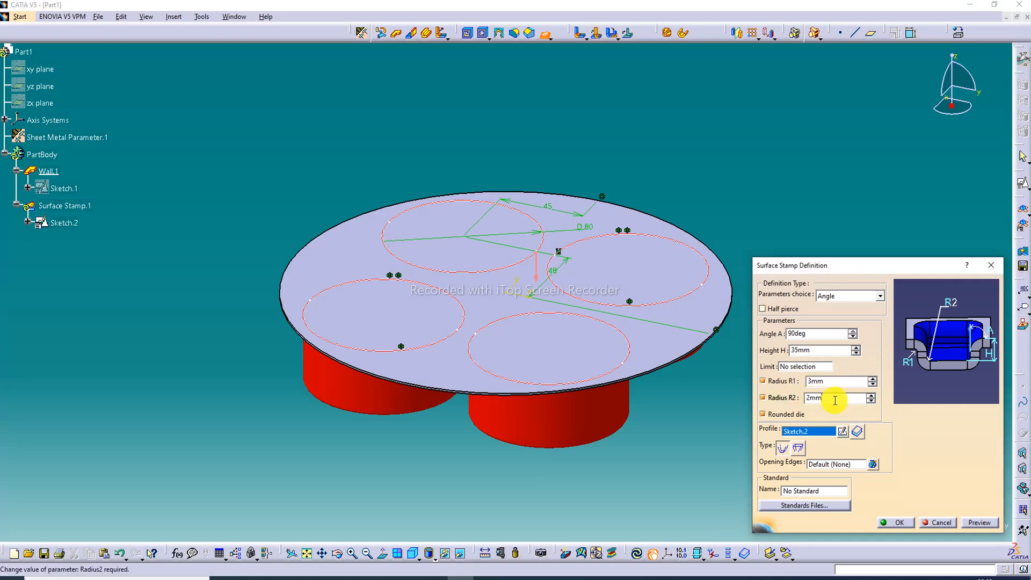
drag(835, 401, 759, 404)
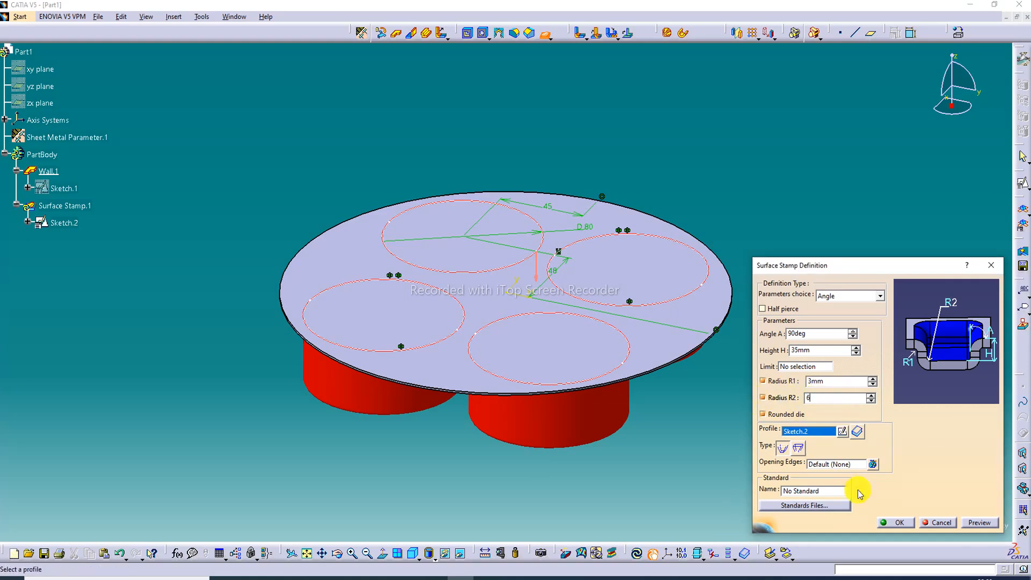
text(6)
click(979, 521)
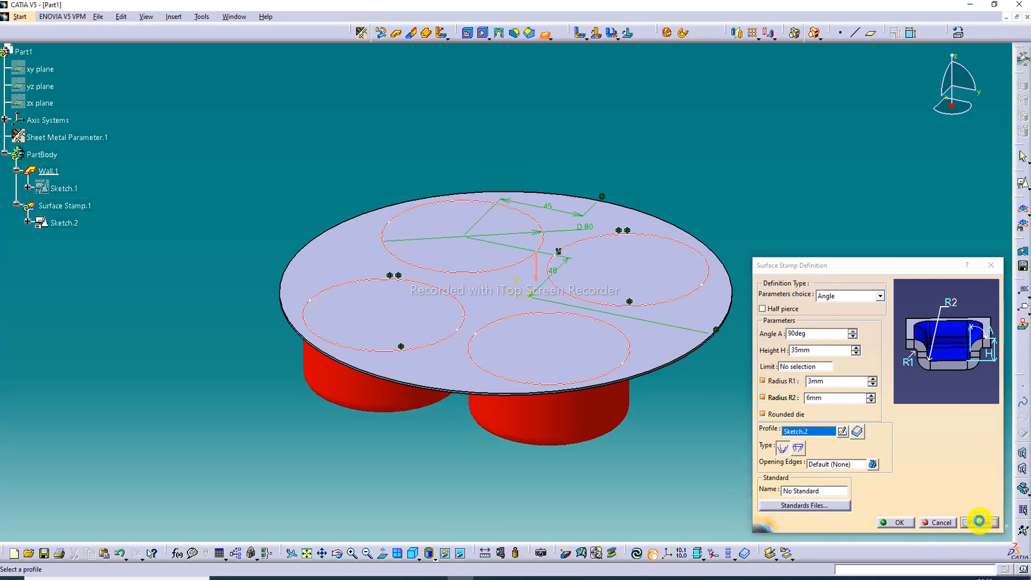
click(896, 522)
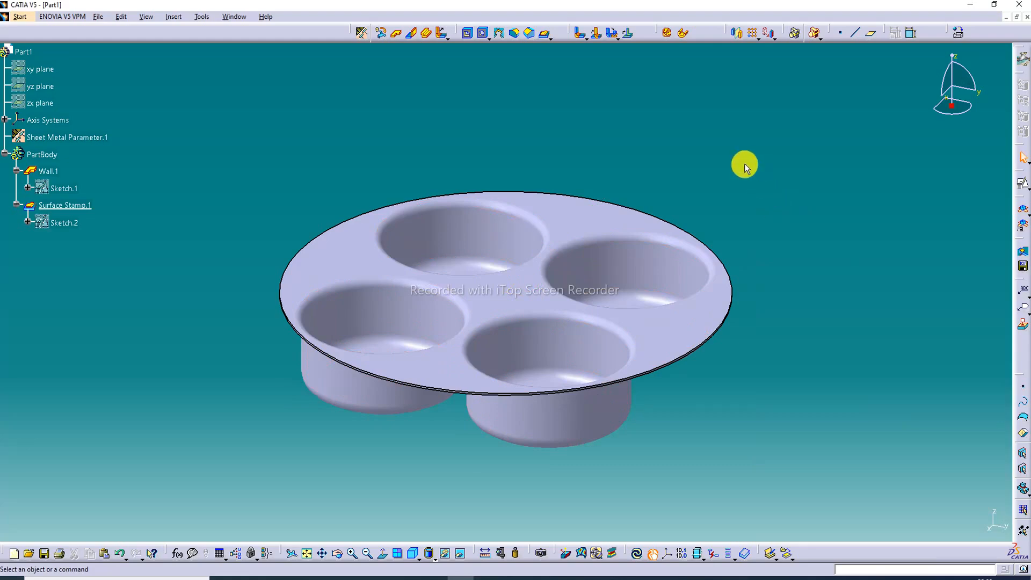
- Edit the surface stamp to a height of 40 mm and a radius R2 of 8 mm
middle_drag(465, 269, 658, 192)
click(661, 192)
double_click(660, 192)
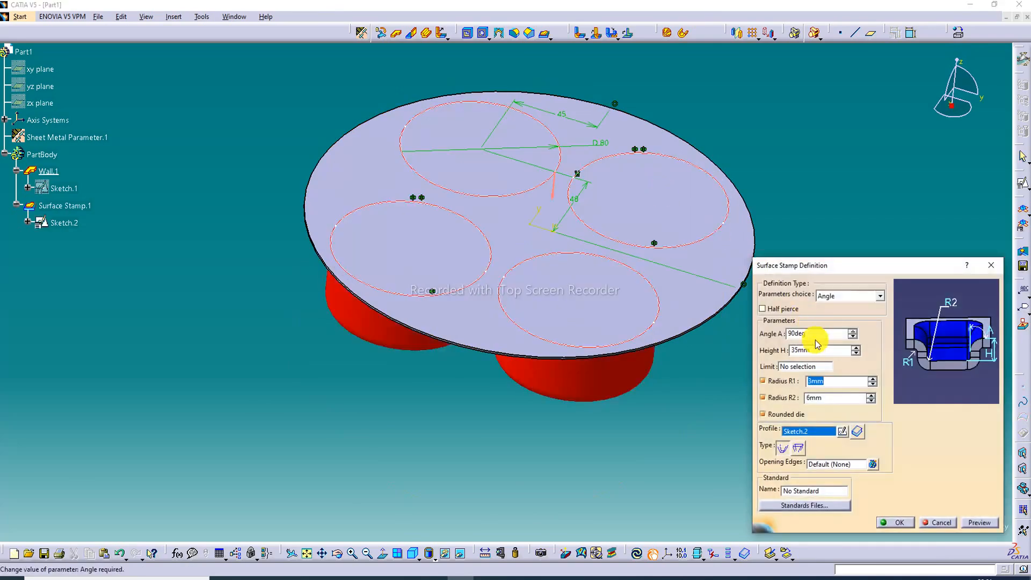
drag(812, 349, 766, 356)
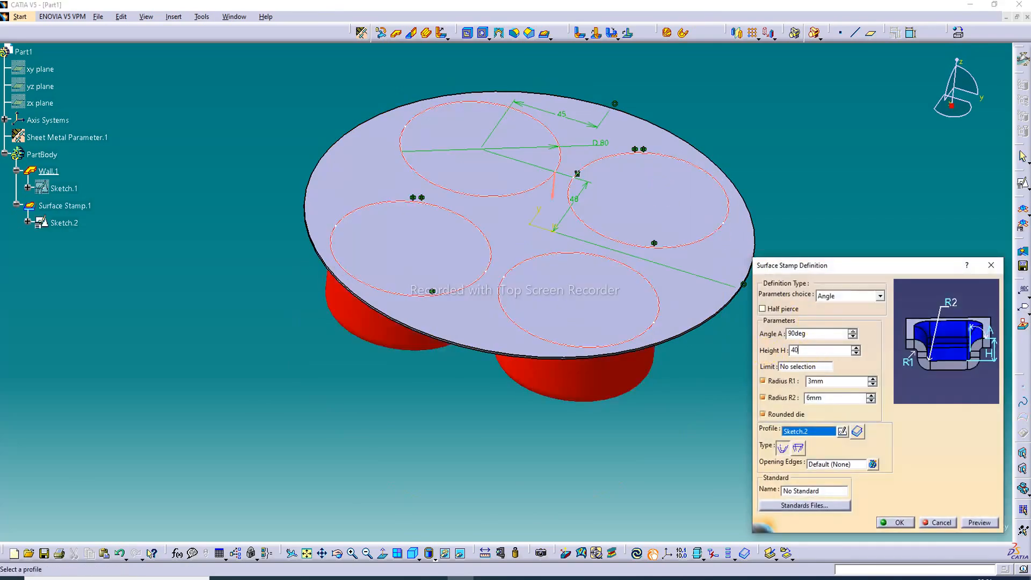
click(979, 523)
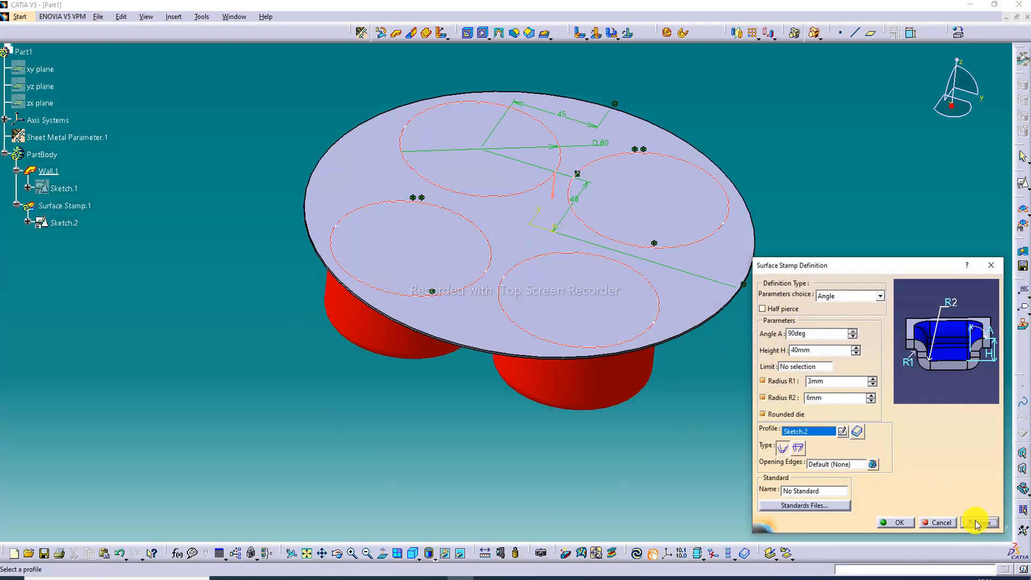
drag(846, 398, 778, 403)
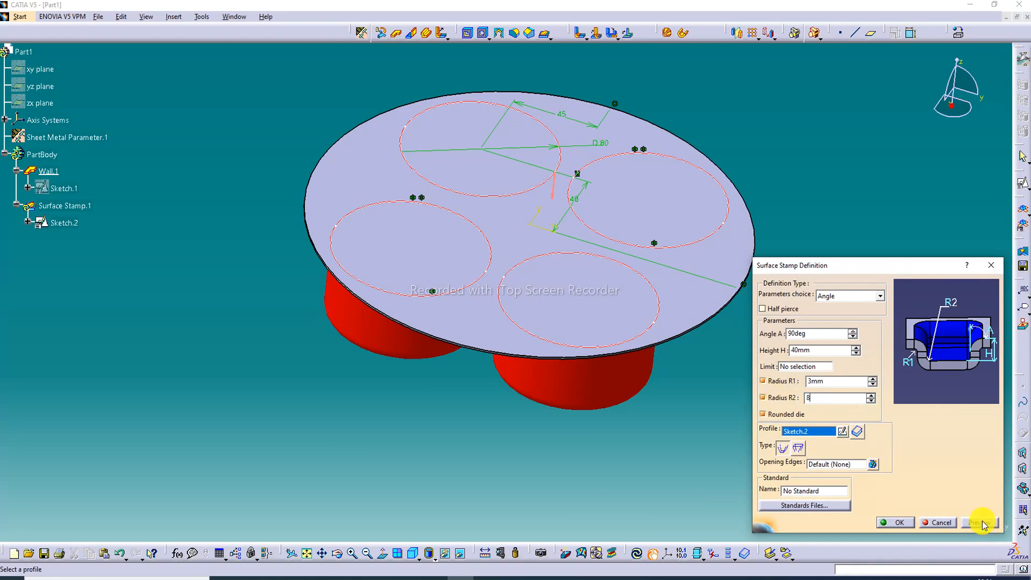
click(897, 522)
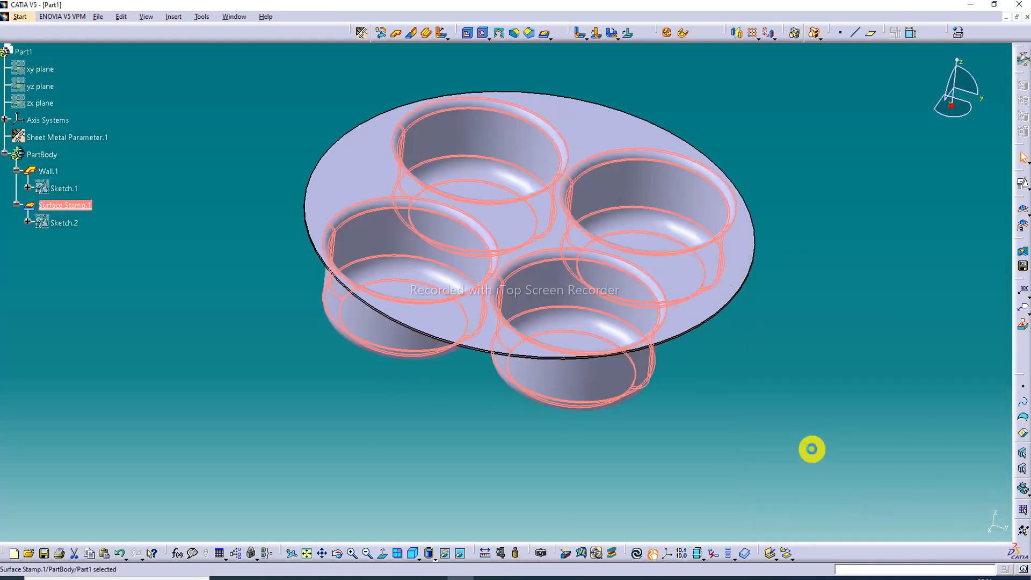
- Add a Tear Drop with a length of 2 mm and a radius of 2 mm along the plate's outer rim edge
middle_drag(511, 143, 561, 97)
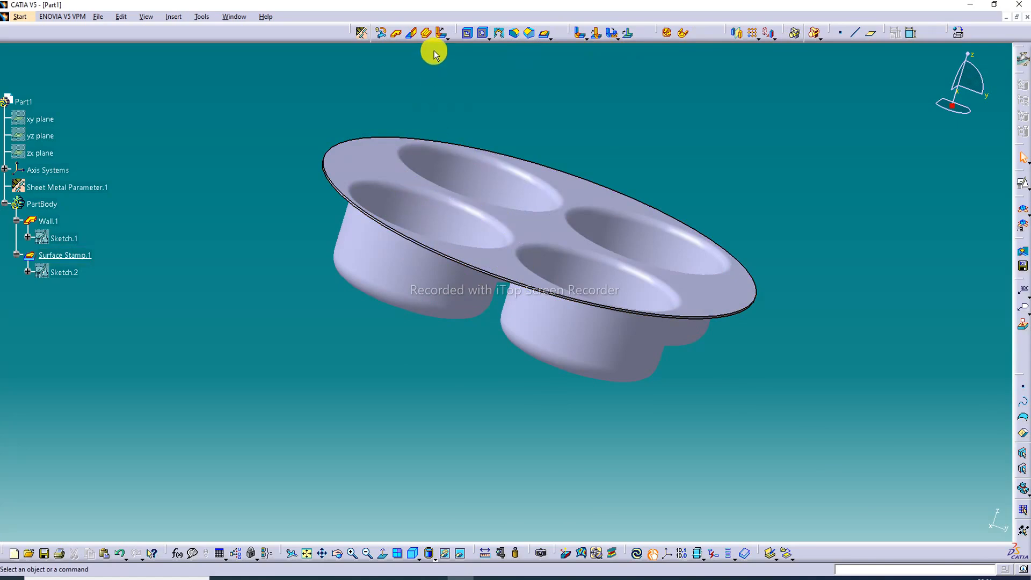
click(448, 36)
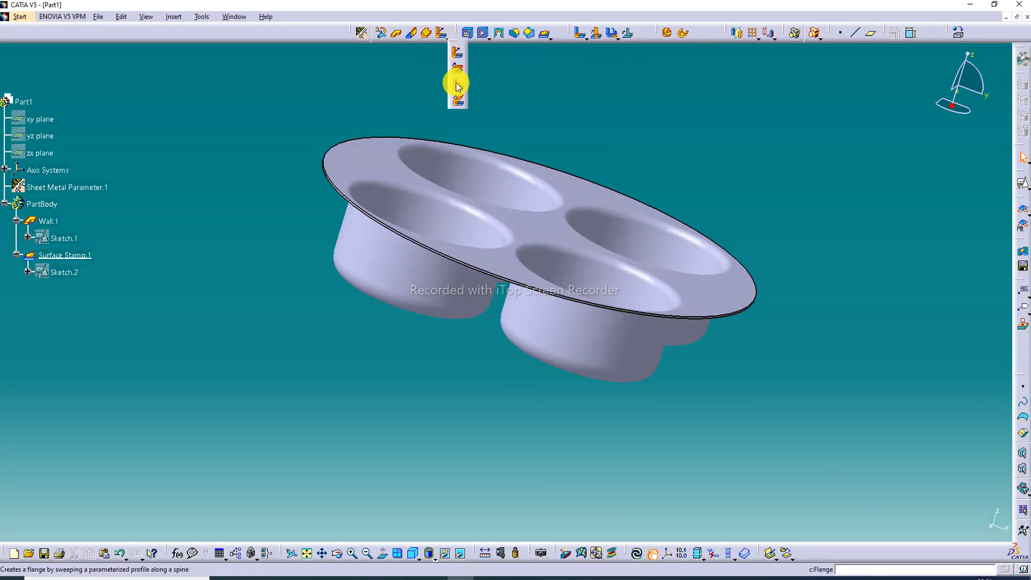
click(457, 100)
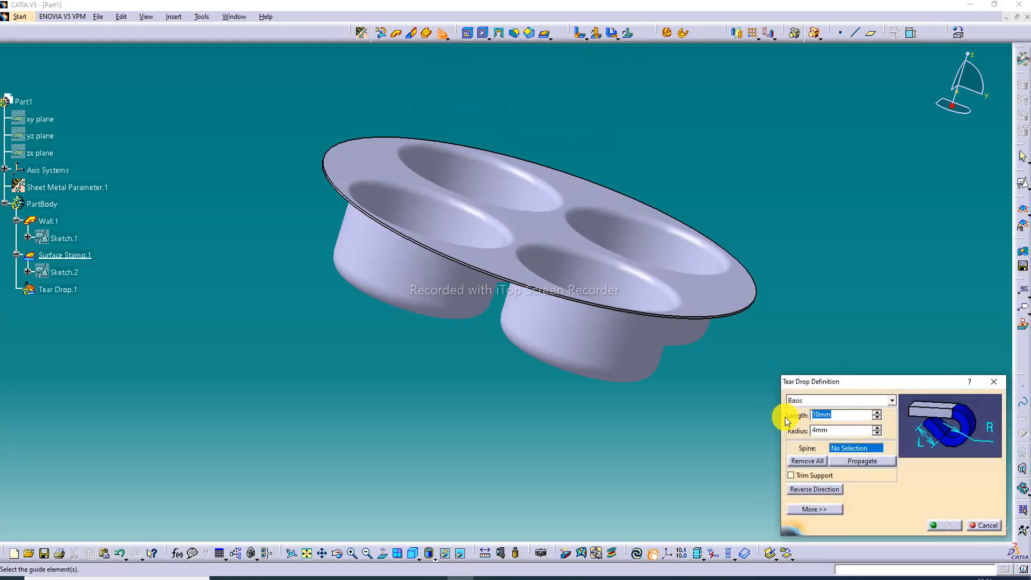
text(2)
drag(835, 432, 801, 431)
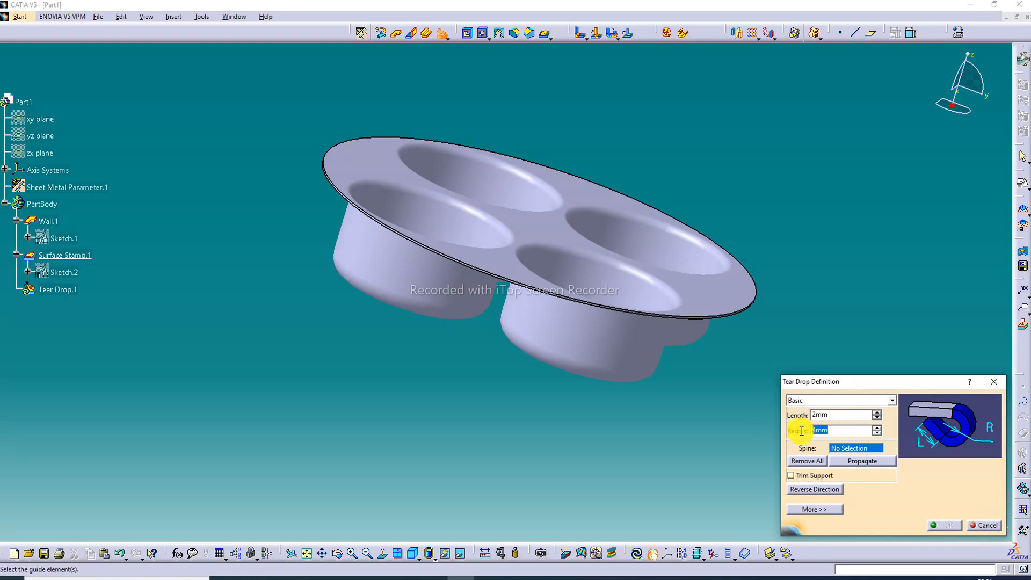
text(2)
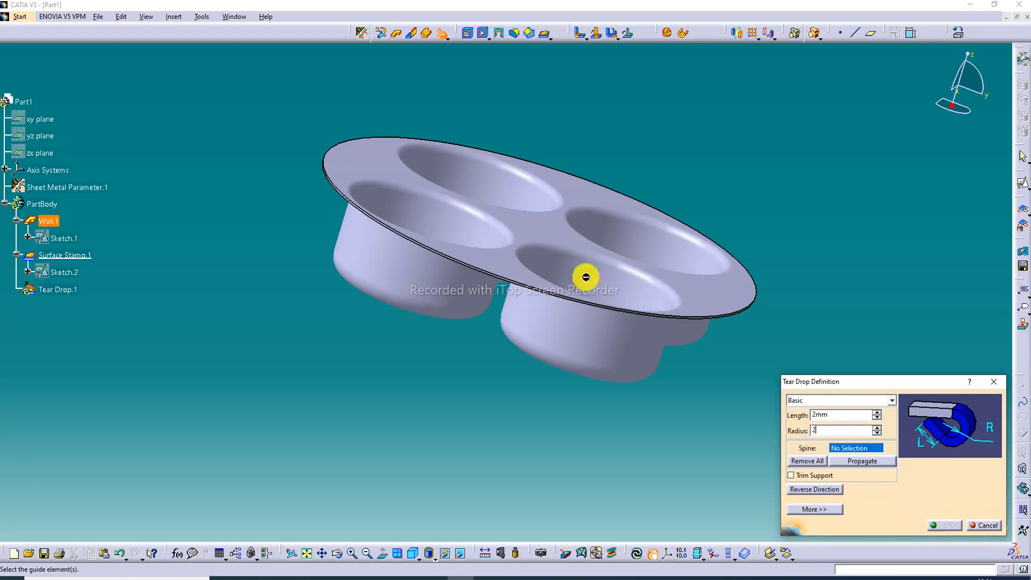
middle_drag(510, 283, 511, 230)
click(559, 291)
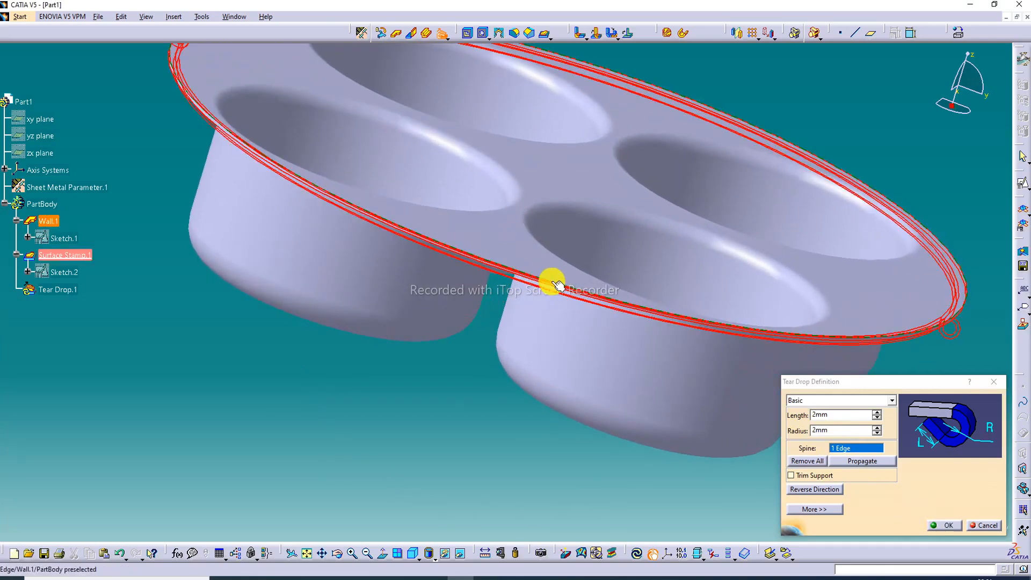
click(944, 524)
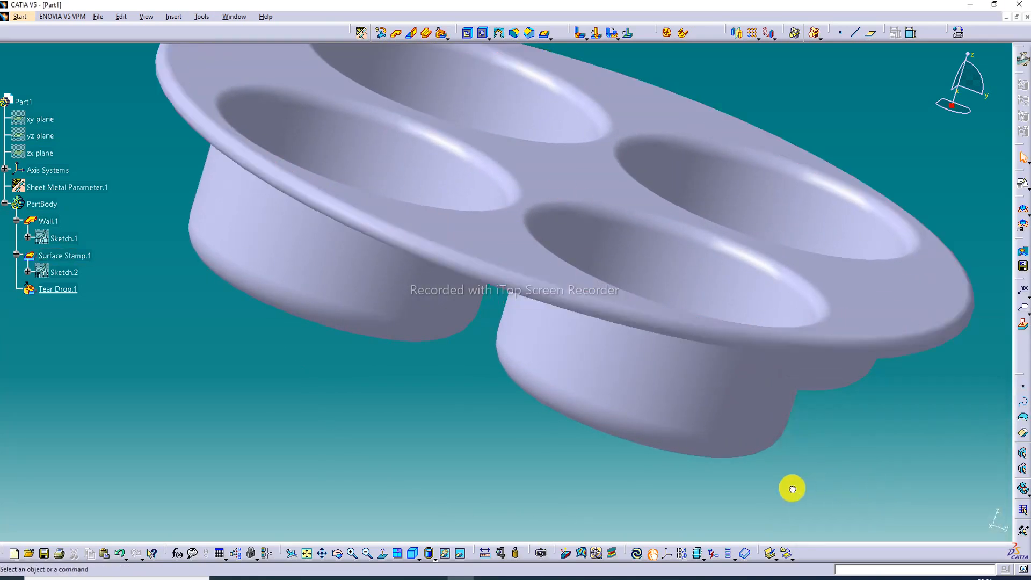
- Switch the display to shading with material and apply Steel from the metal materials to the part body
middle_drag(632, 112, 560, 295)
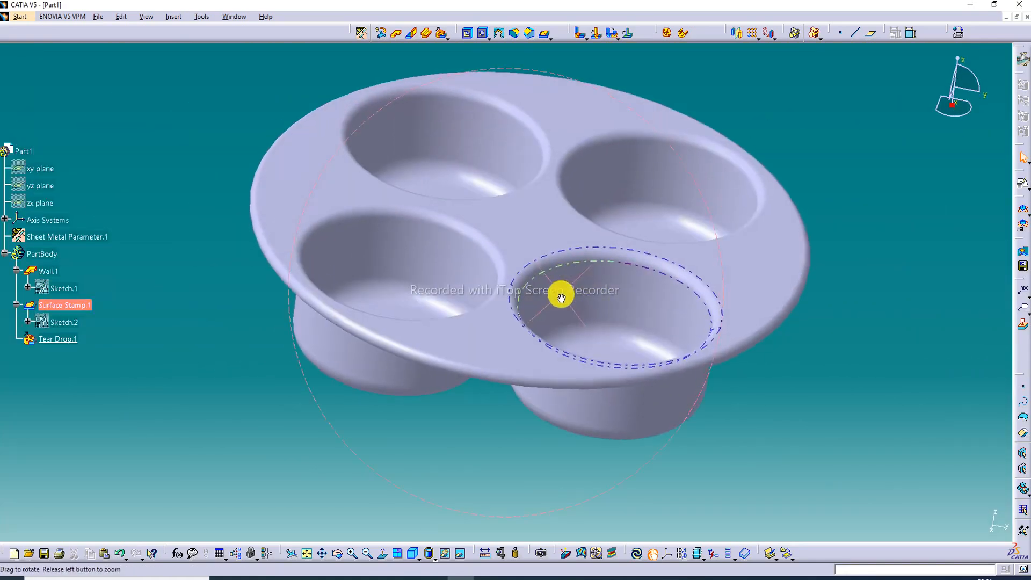
click(430, 557)
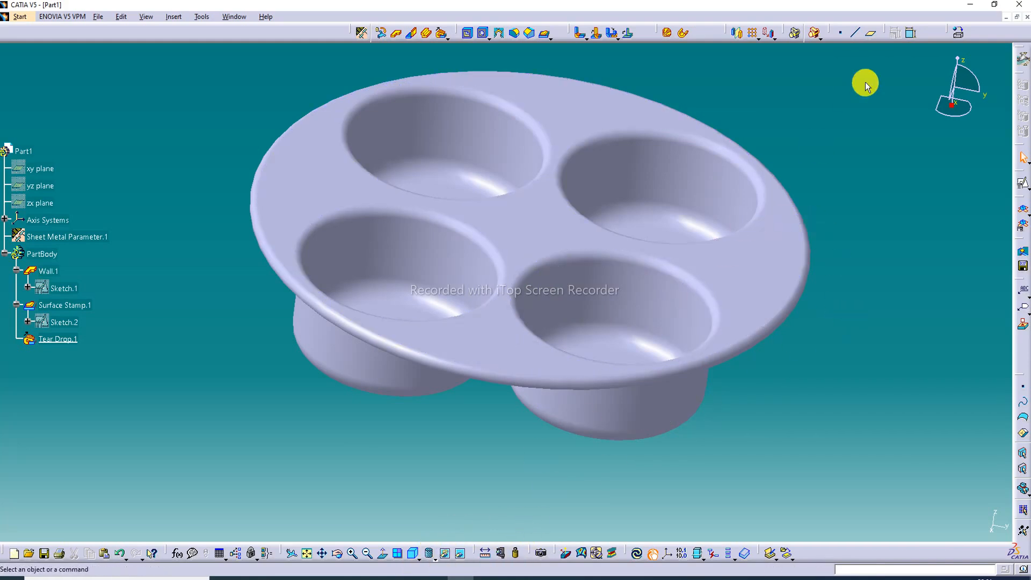
click(958, 32)
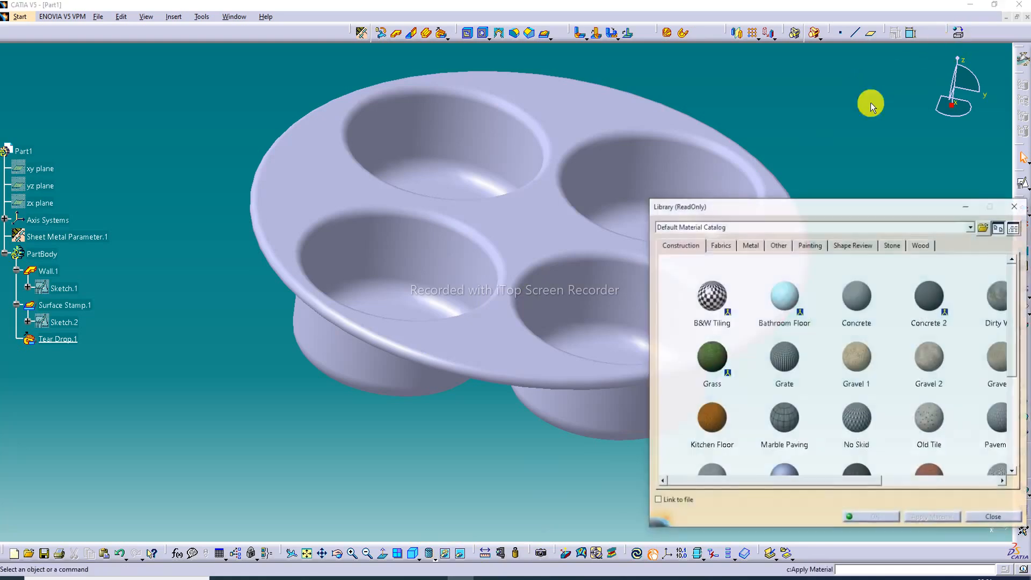
click(750, 245)
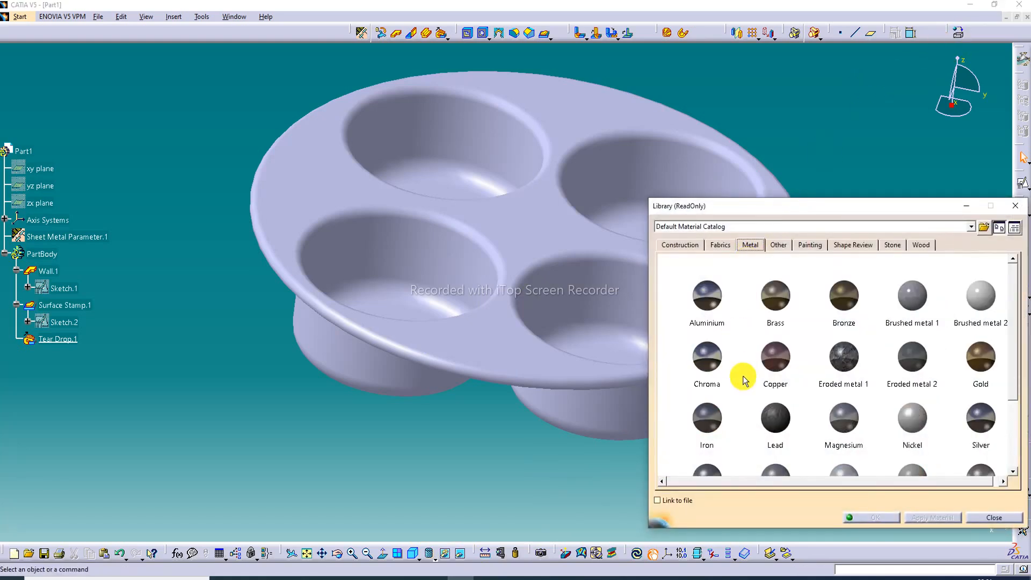
scroll(744, 389, down, 3)
click(713, 393)
drag(713, 393, 614, 370)
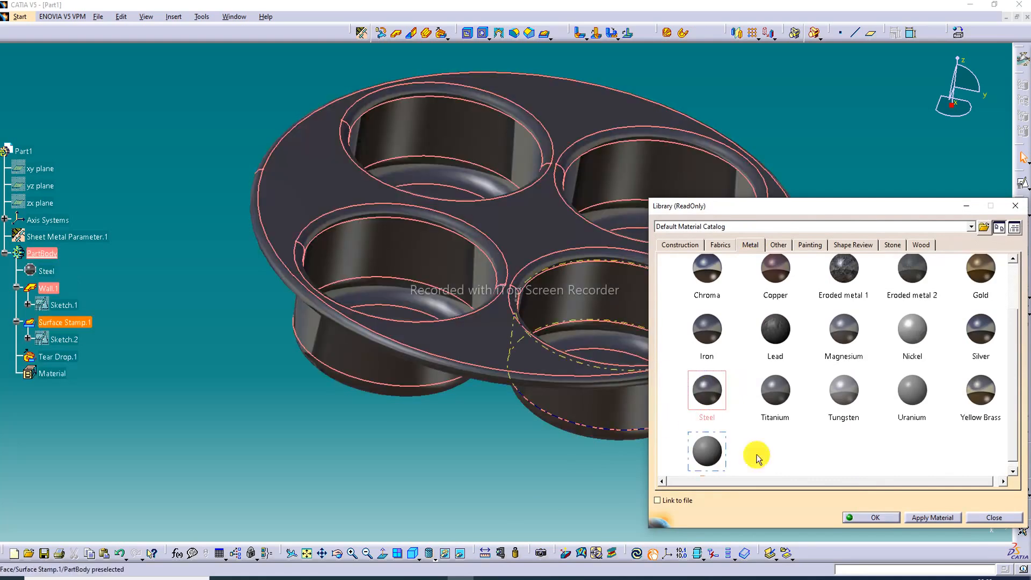
click(881, 518)
click(224, 183)
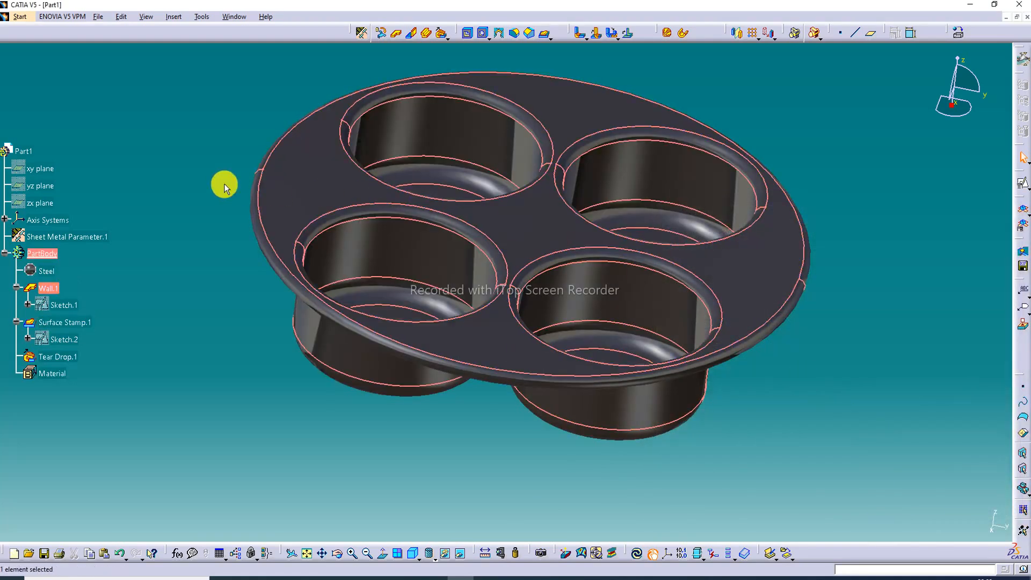
- Open the properties of the Steel material and raise its rendering reflectivity to 1.00
scroll(151, 195, down, 3)
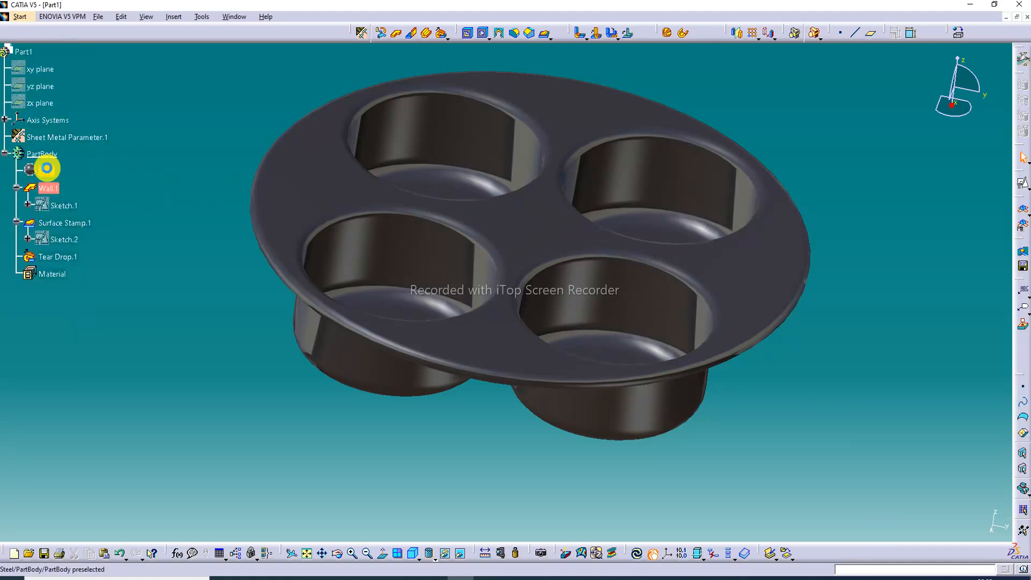
right_click(47, 168)
click(74, 215)
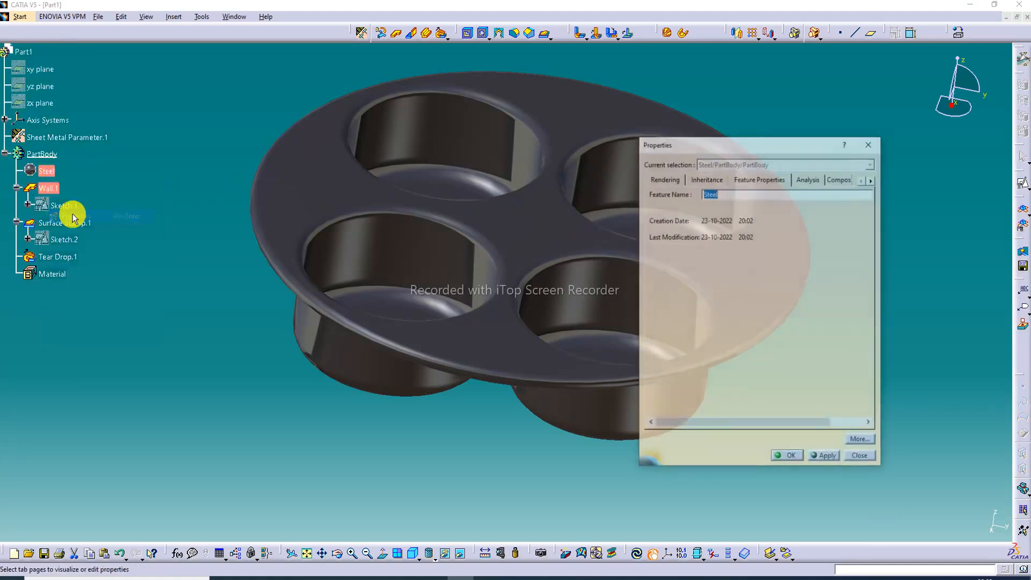
click(665, 179)
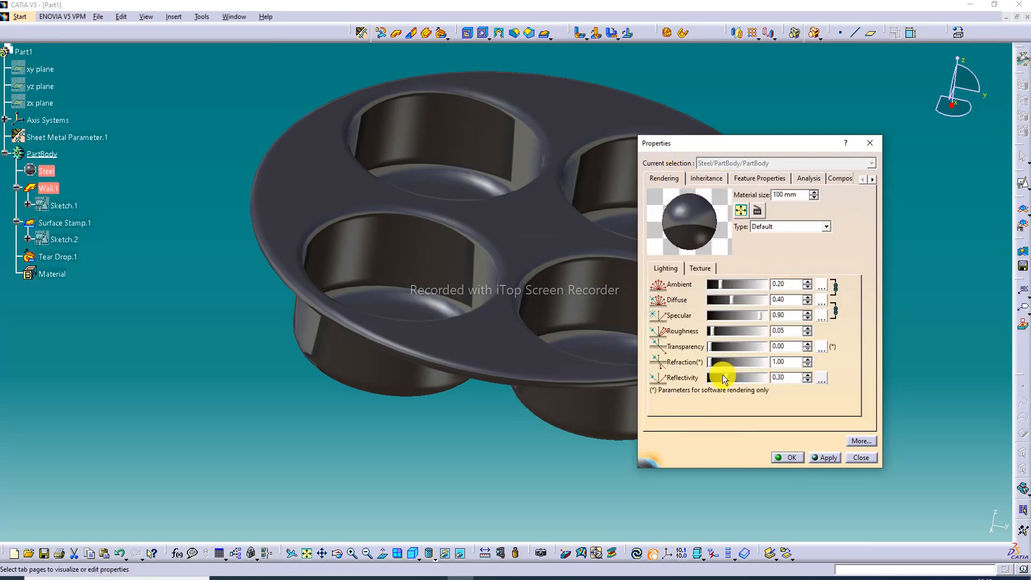
drag(726, 378, 767, 378)
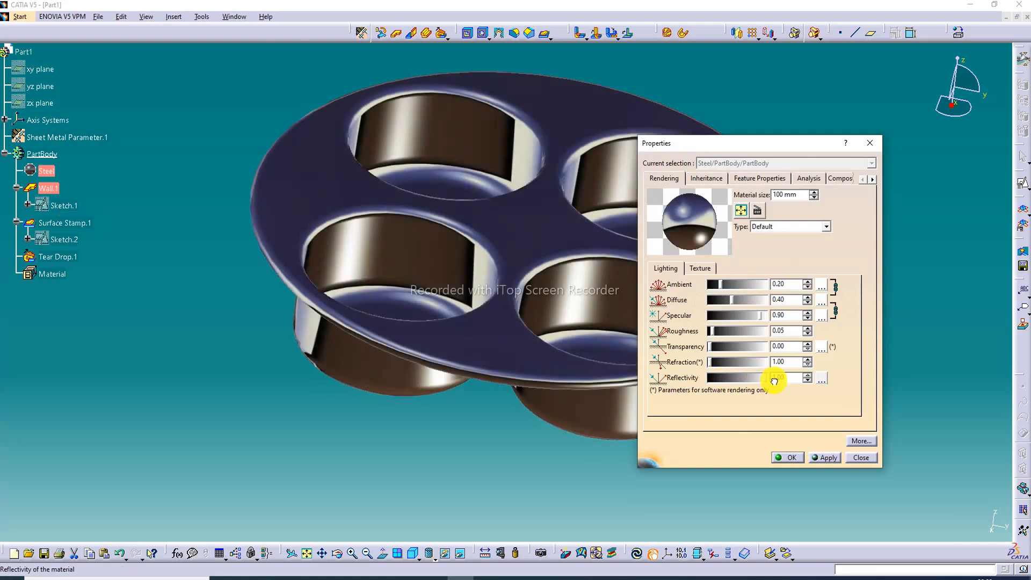
- Choose the predefined Road environment as the Steel material's reflection image and accept the properties
click(822, 379)
scroll(913, 335, down, 1)
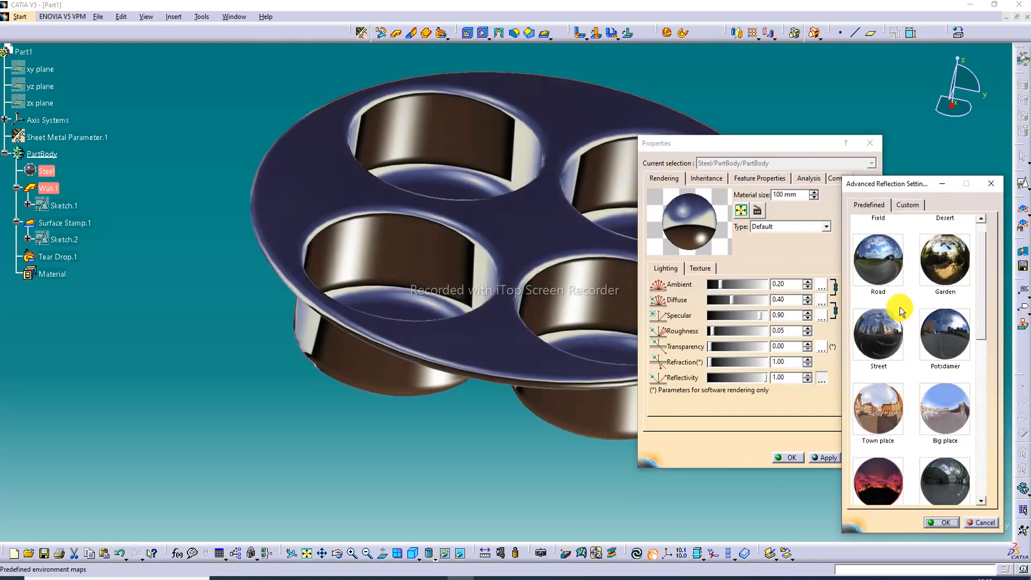
click(881, 291)
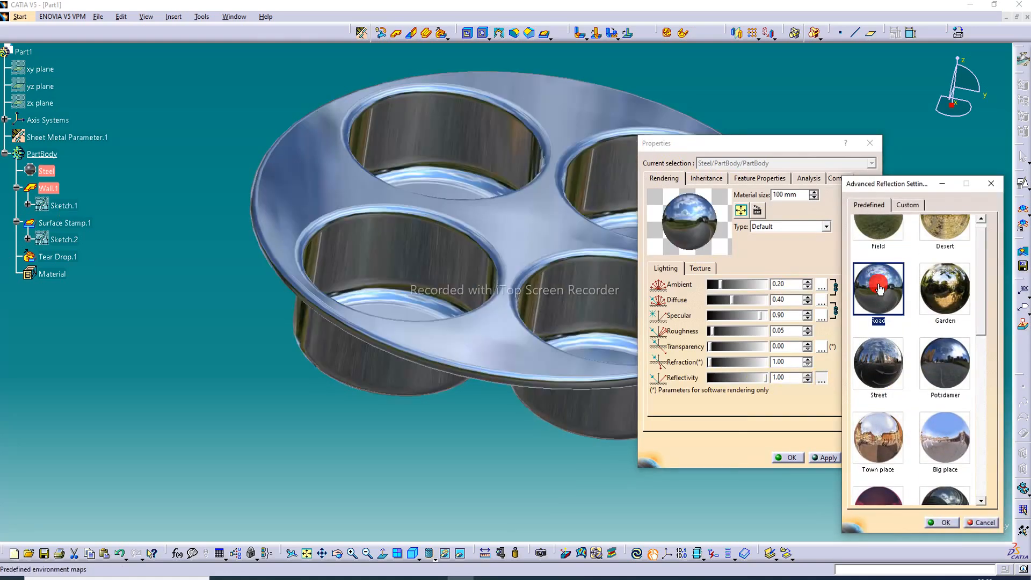
click(940, 521)
click(796, 457)
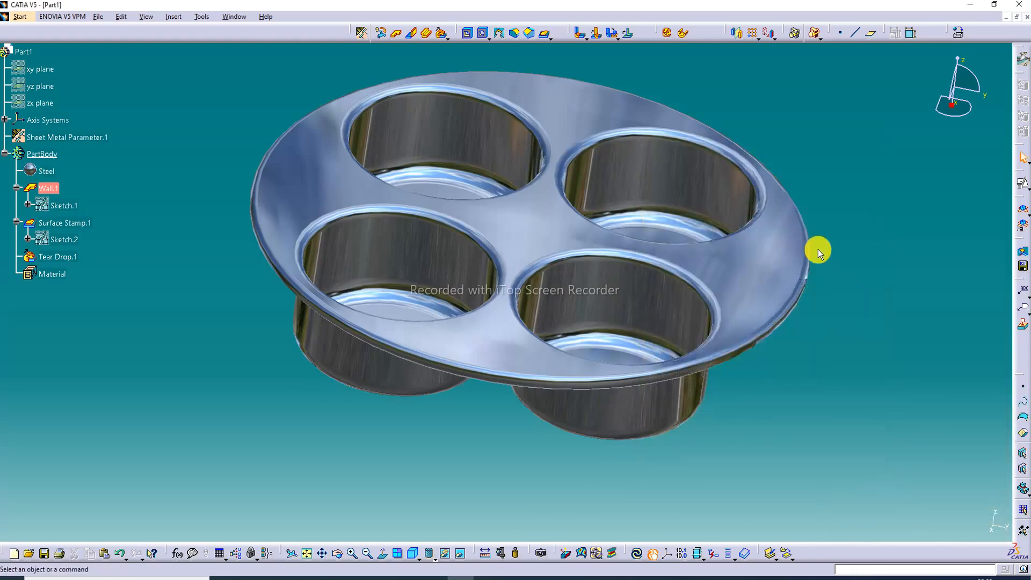
- Examine the rendered plate from above, from the side and from underneath, including the cups and the rolled rim
middle_drag(557, 157, 559, 82)
middle_drag(503, 238, 410, 301)
middle_drag(560, 252, 580, 421)
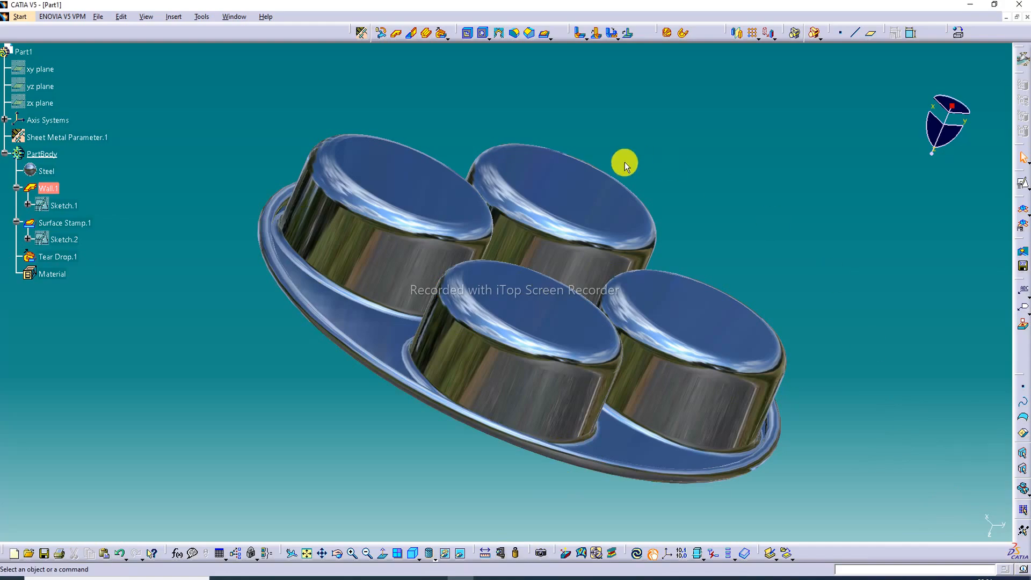
middle_drag(546, 235, 520, 199)
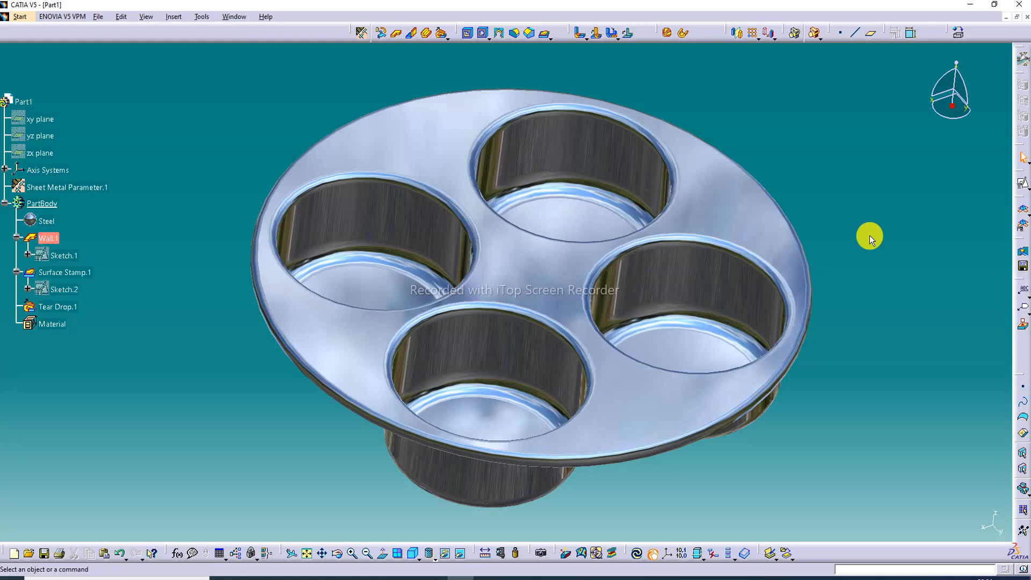
scroll(219, 380, down, 3)
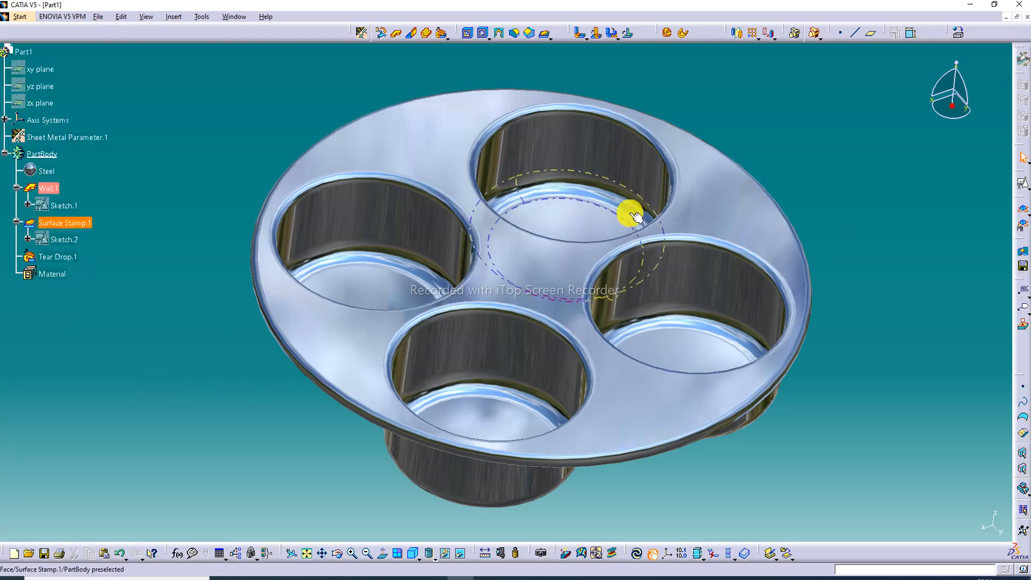
middle_drag(525, 290, 433, 214)
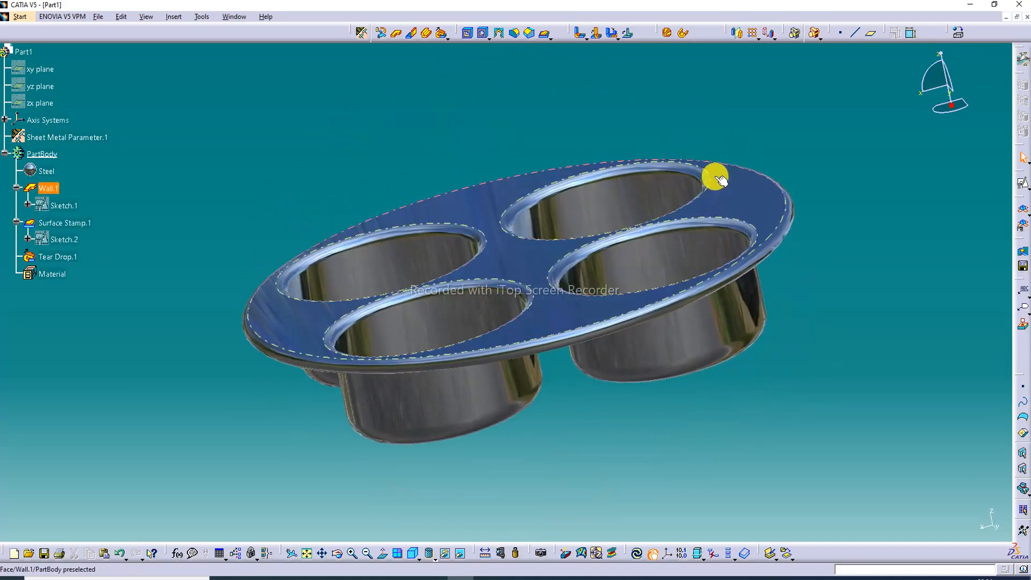
middle_drag(716, 193, 458, 417)
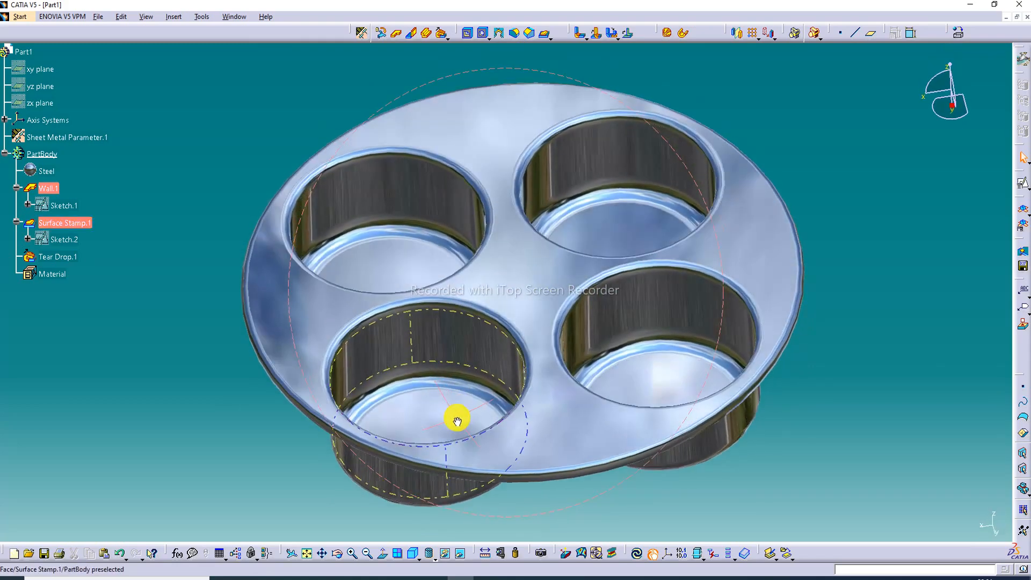
middle_drag(743, 246, 795, 247)
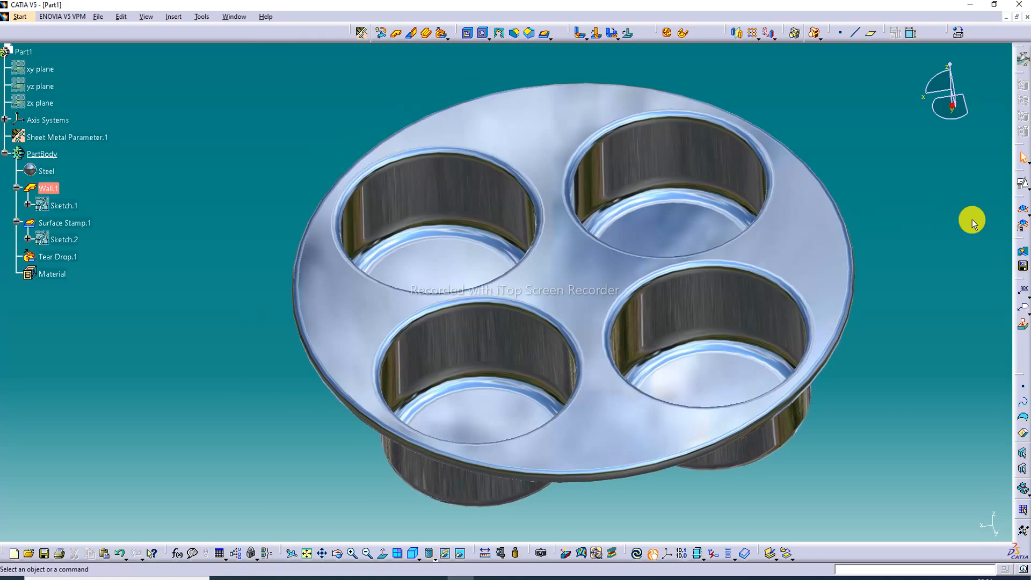